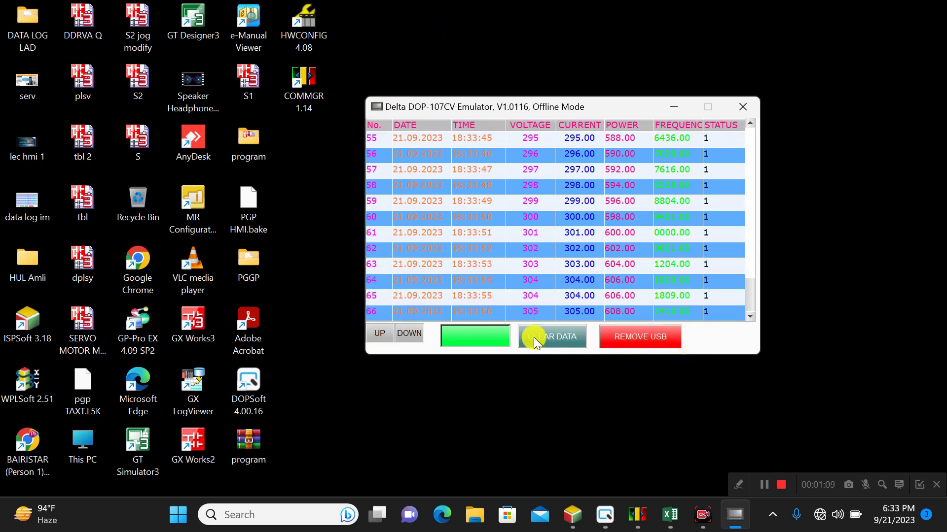
- Stop the data logging and scroll the history table up and back down with its own controls
{"action": "left_click", "coordinate": [488, 333]}
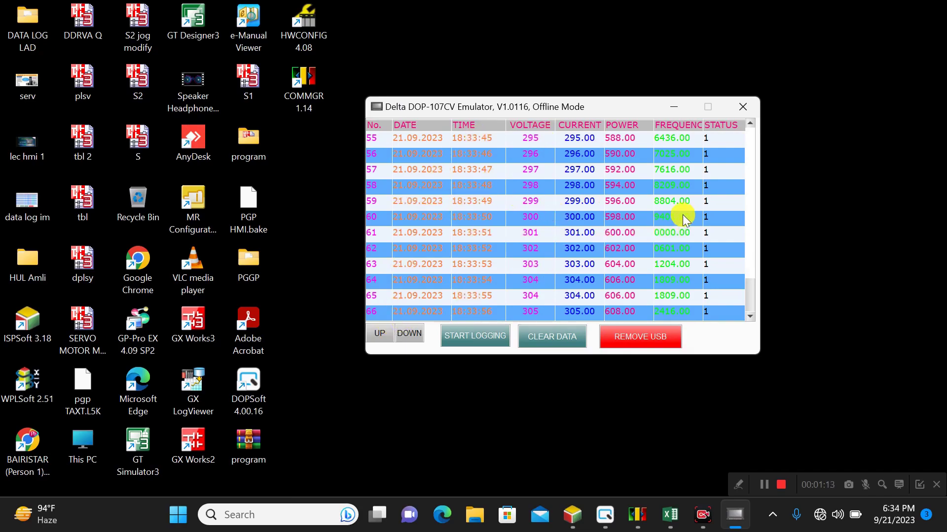
{"action": "left_click", "coordinate": [377, 335]}
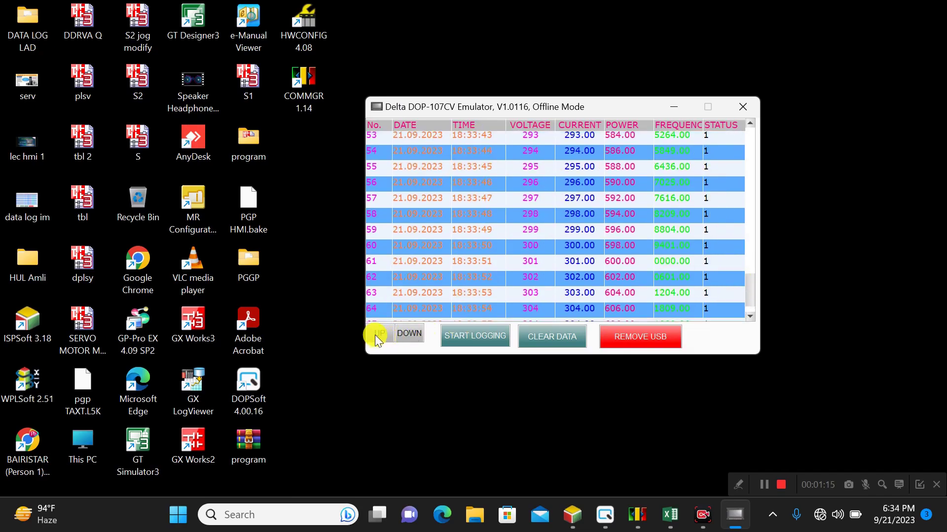
{"action": "left_click", "coordinate": [411, 333]}
- Log another run of data, stop it and bring the earlier rows of the history table into view
{"action": "left_click", "coordinate": [476, 337]}
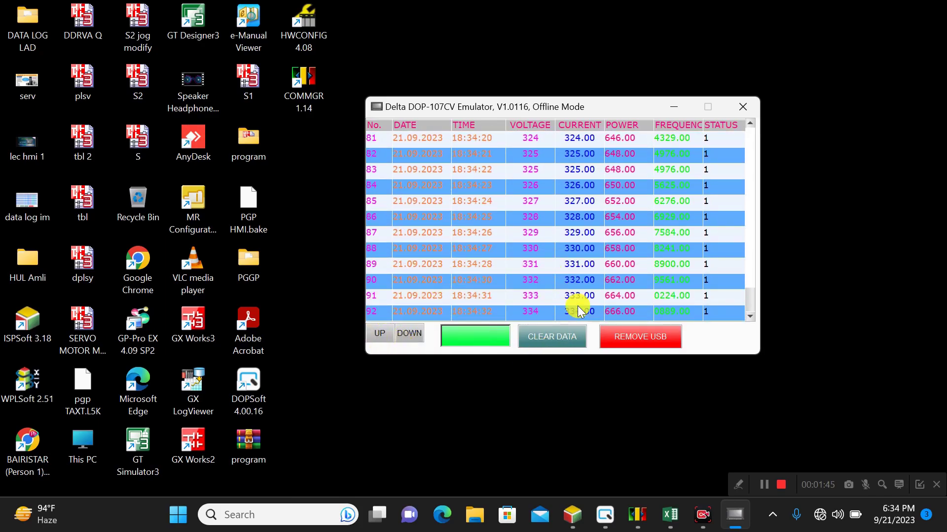
{"action": "left_click", "coordinate": [474, 340]}
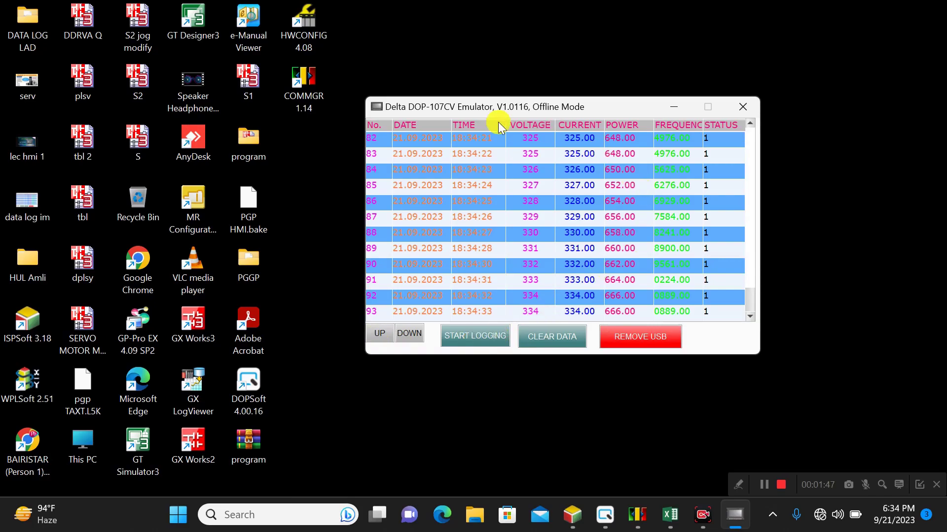
{"action": "left_click_drag", "start_coordinate": [751, 294], "coordinate": [748, 180]}
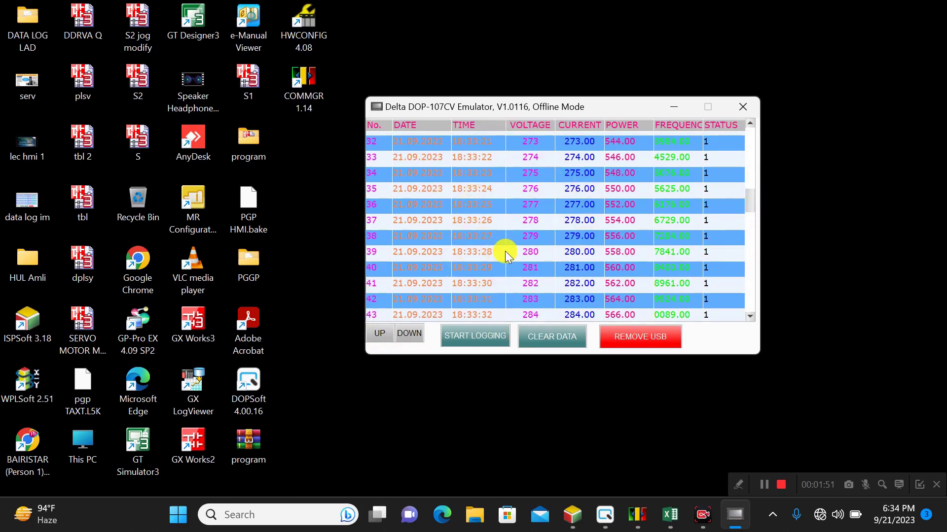
- Clear all logged records from the history table and start a fresh logging run
{"action": "left_click", "coordinate": [551, 336]}
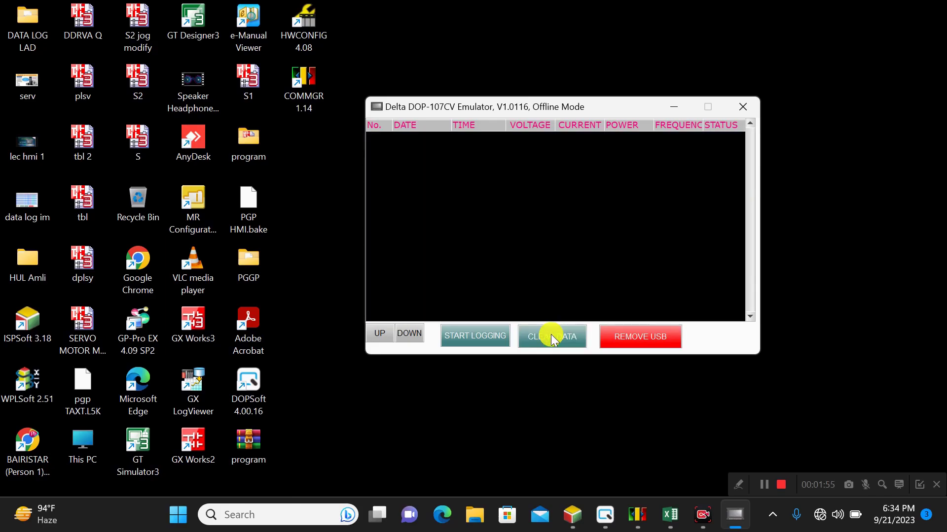
{"action": "left_click", "coordinate": [481, 338]}
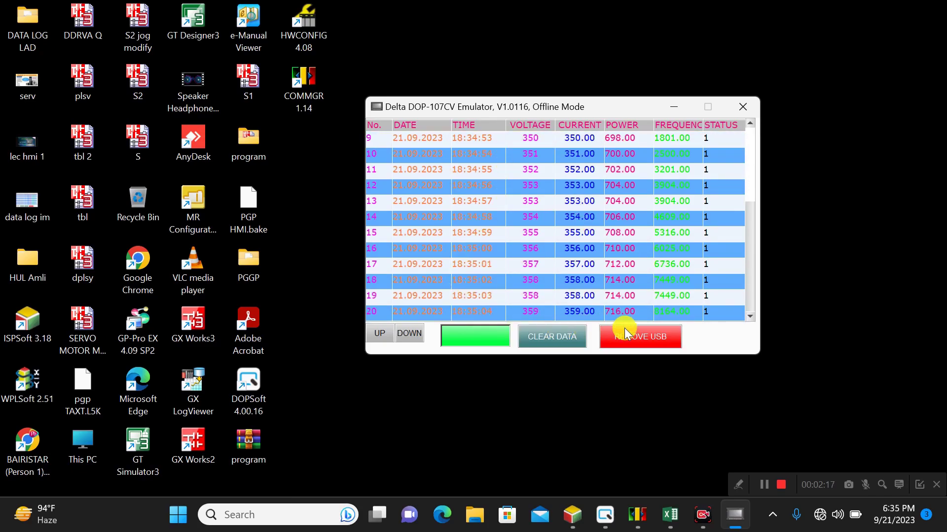
- Test the USB disk removal both while logging and with logging stopped, dismissing the notice each time
{"action": "left_click", "coordinate": [644, 341]}
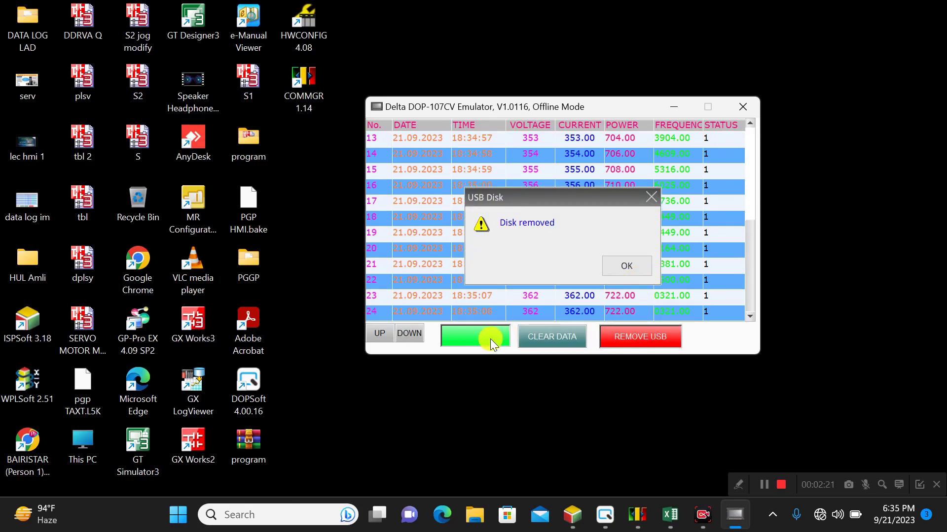
{"action": "left_click", "coordinate": [650, 199]}
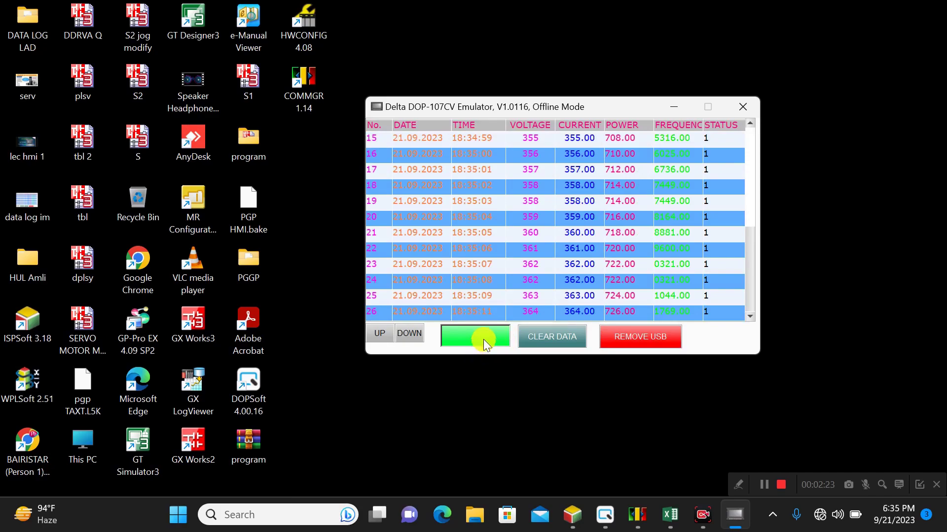
{"action": "left_click", "coordinate": [639, 331]}
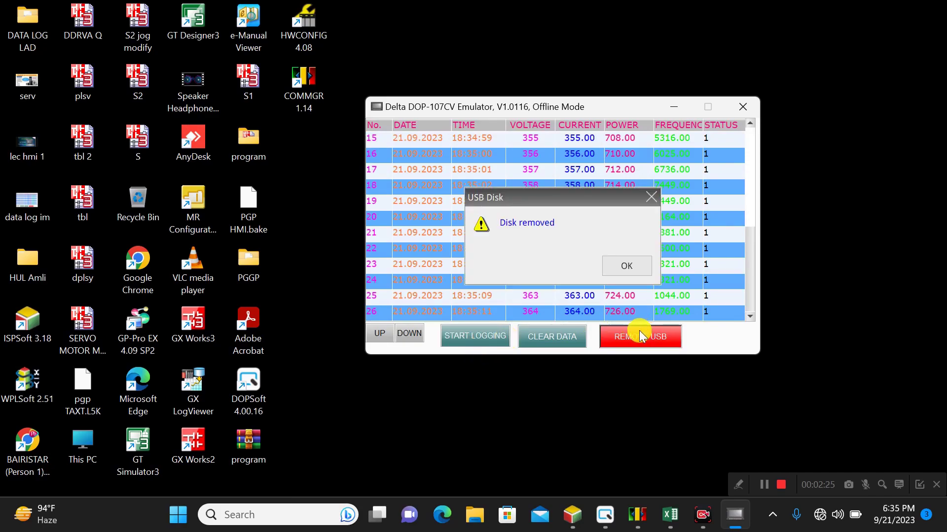
{"action": "left_click", "coordinate": [624, 266]}
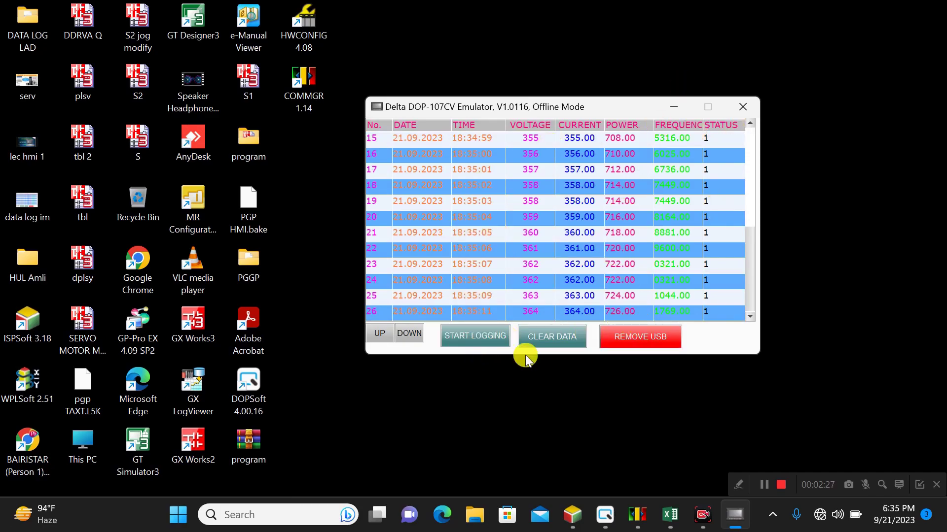
- Review the logged parameters and register assignments in the DATA LOG Excel workbook, and restart logging in the emulator
{"action": "left_click", "coordinate": [670, 514]}
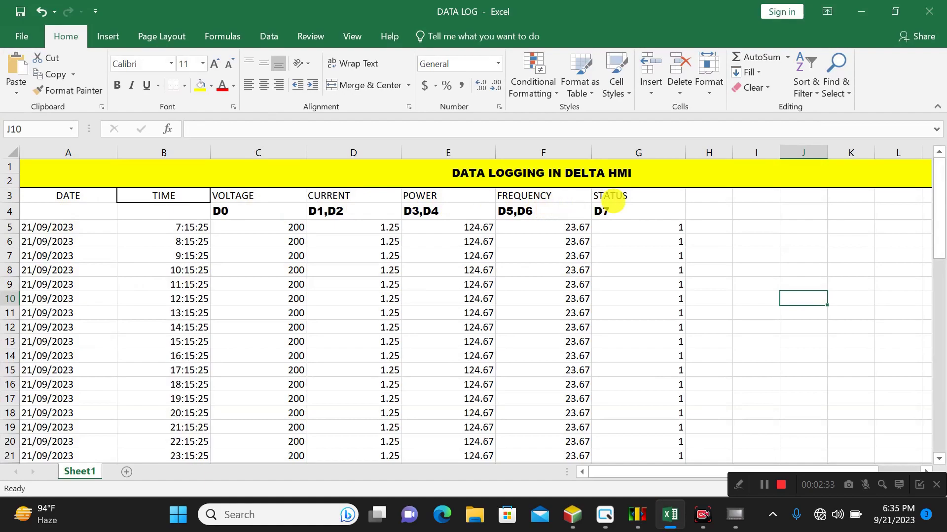
{"action": "left_click", "coordinate": [861, 11]}
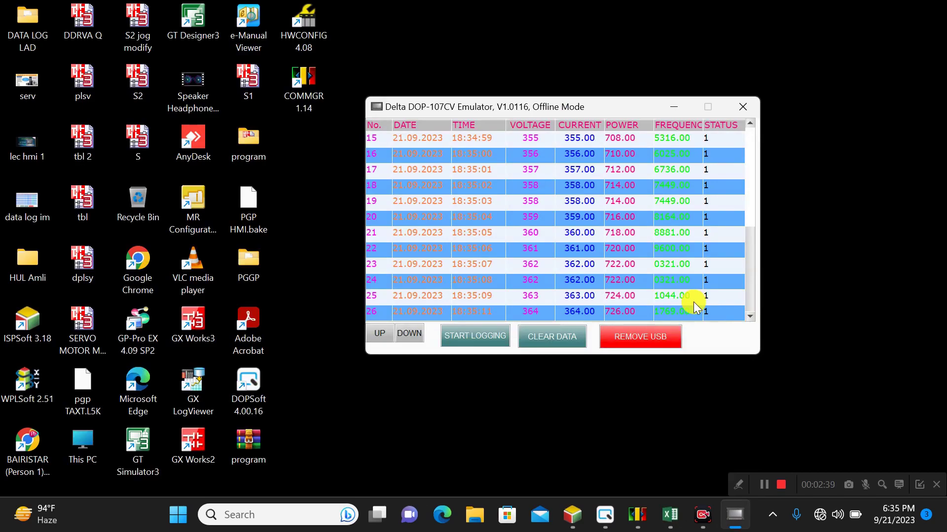
{"action": "left_click", "coordinate": [472, 341]}
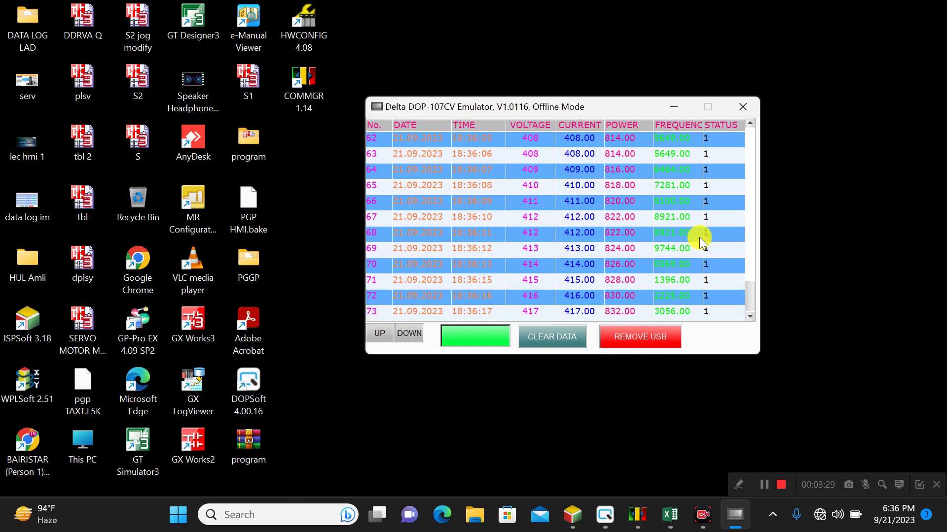
- Examine the DATA LOG LAD ladder networks in ISPSoft beside the running emulator, and review the DATA LOG workbook in Excel
{"action": "left_click", "coordinate": [560, 521]}
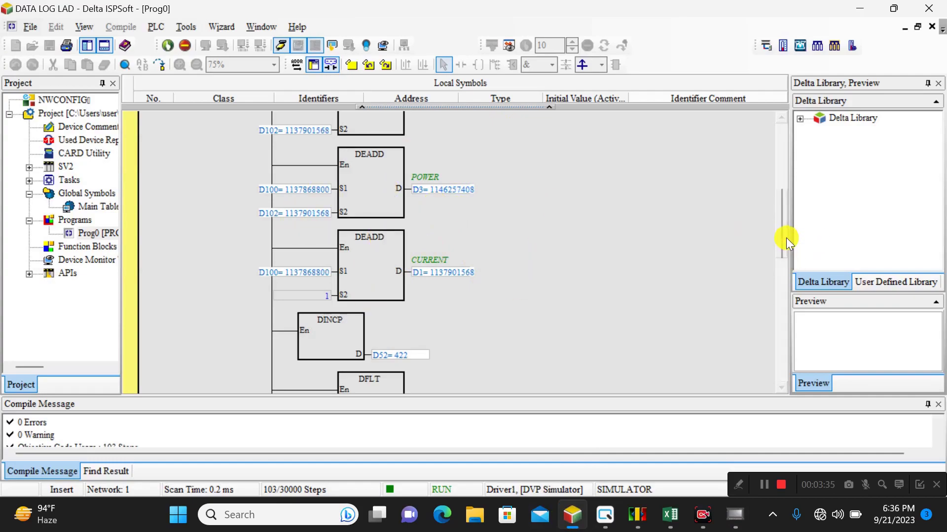
{"action": "left_click_drag", "start_coordinate": [783, 241], "coordinate": [784, 299]}
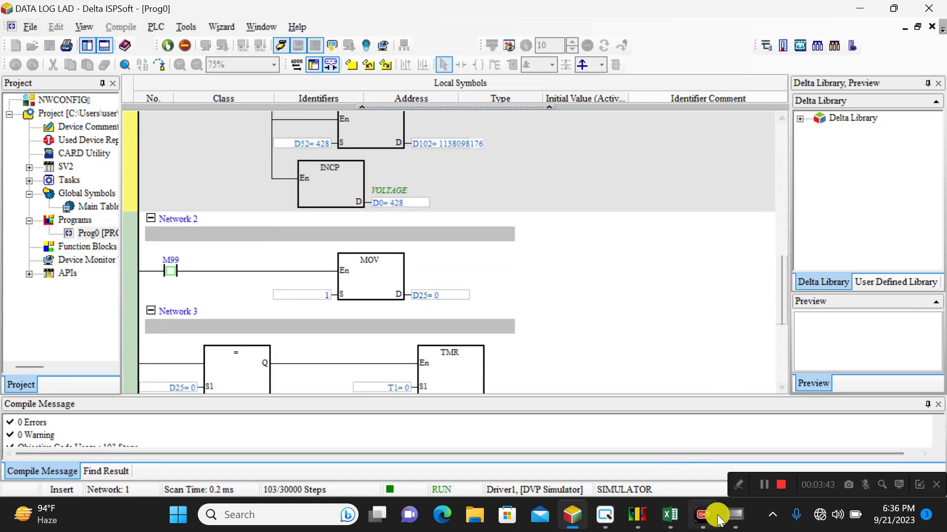
{"action": "left_click", "coordinate": [732, 518]}
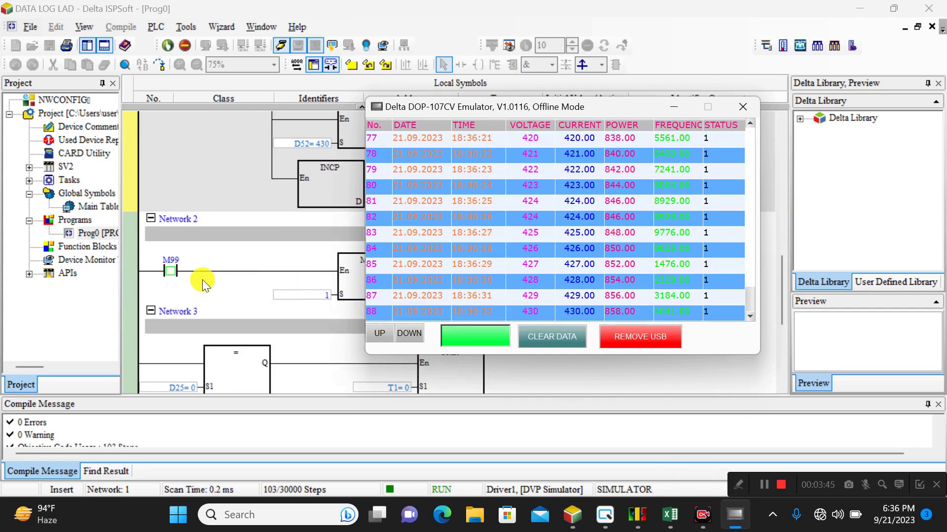
{"action": "left_click_drag", "start_coordinate": [556, 113], "coordinate": [621, 119]}
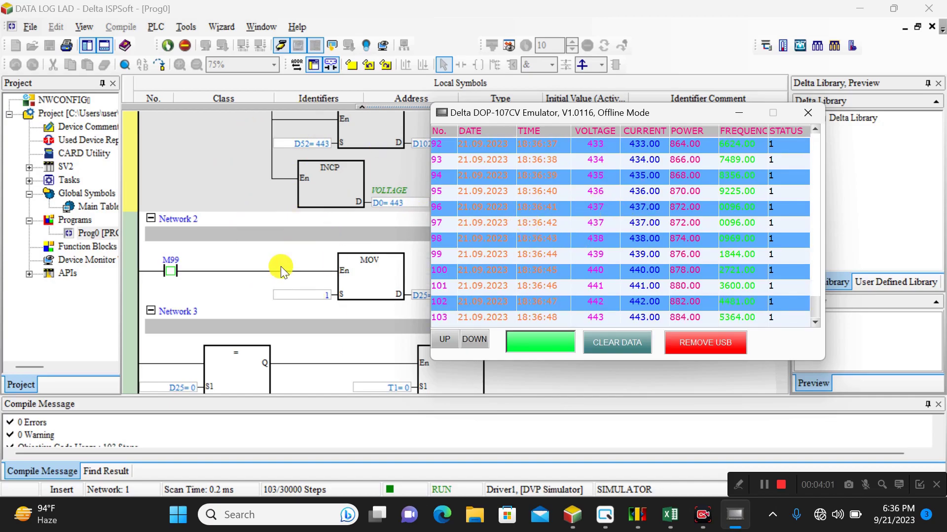
{"action": "left_click", "coordinate": [862, 7]}
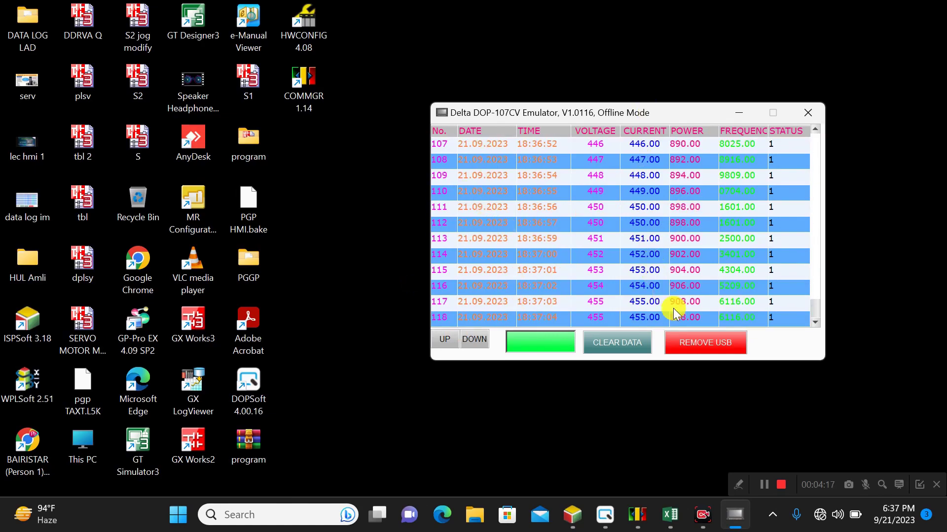
{"action": "left_click", "coordinate": [669, 515]}
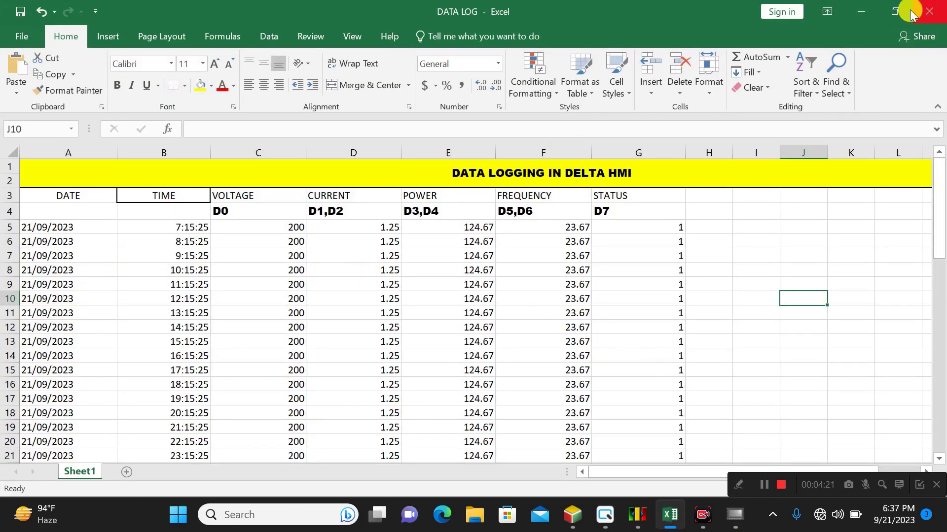
{"action": "left_click", "coordinate": [867, 8]}
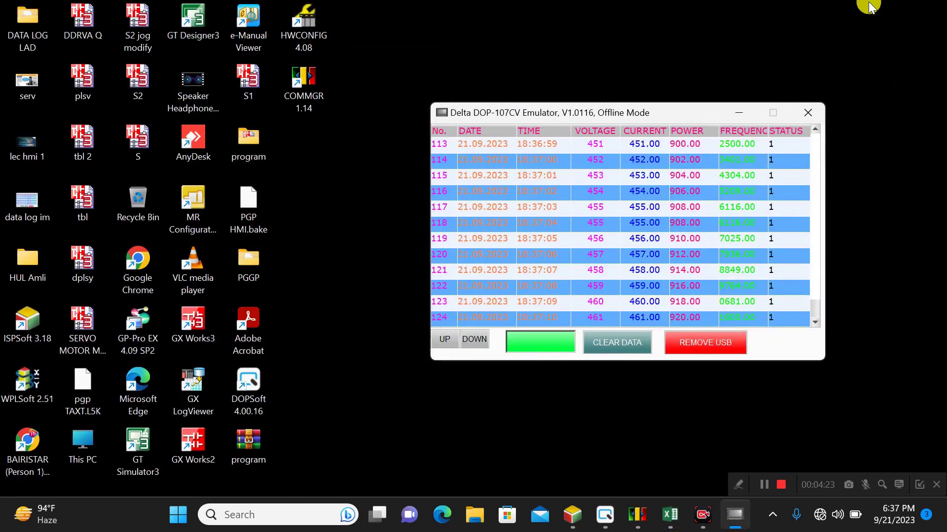
- Stop the data logging and close the HMI emulator
{"action": "left_click", "coordinate": [542, 334]}
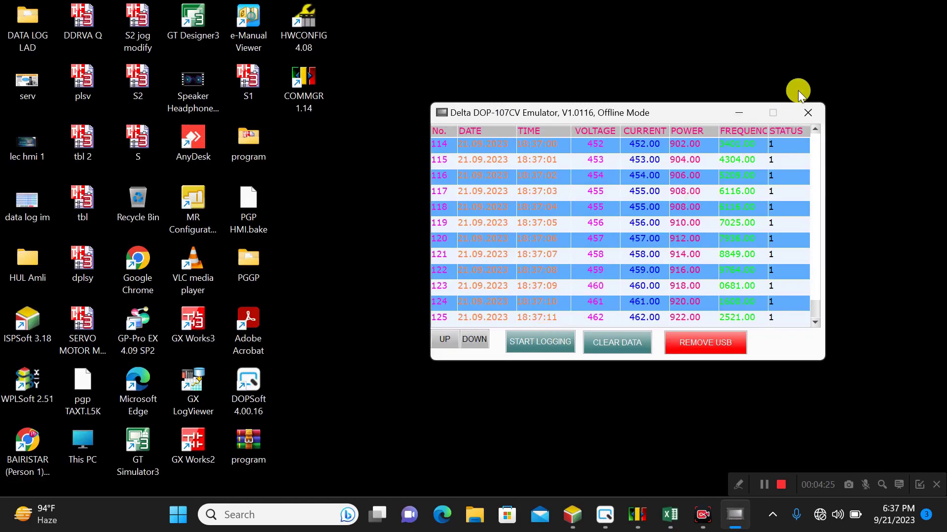
{"action": "left_click", "coordinate": [809, 113]}
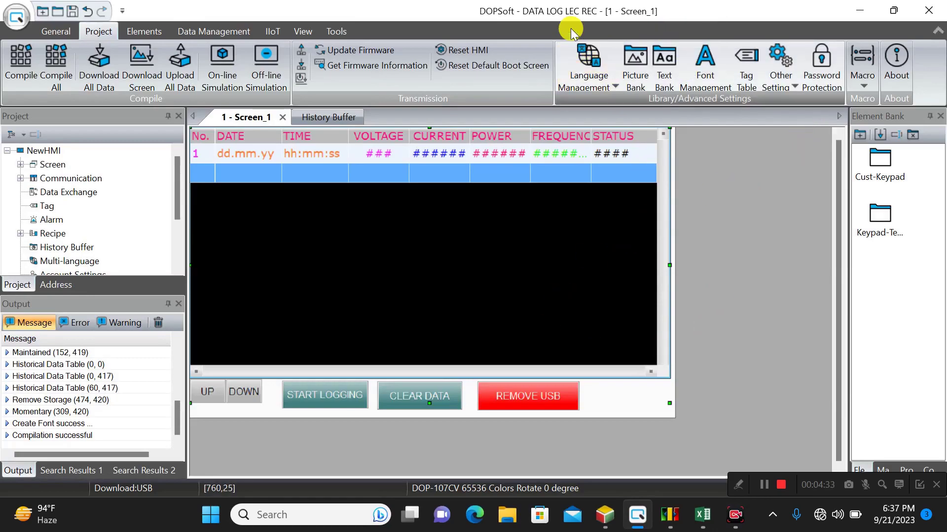
- Run the screen in off-line simulation, start and stop a logging run, and close the emulator
{"action": "left_click", "coordinate": [267, 69]}
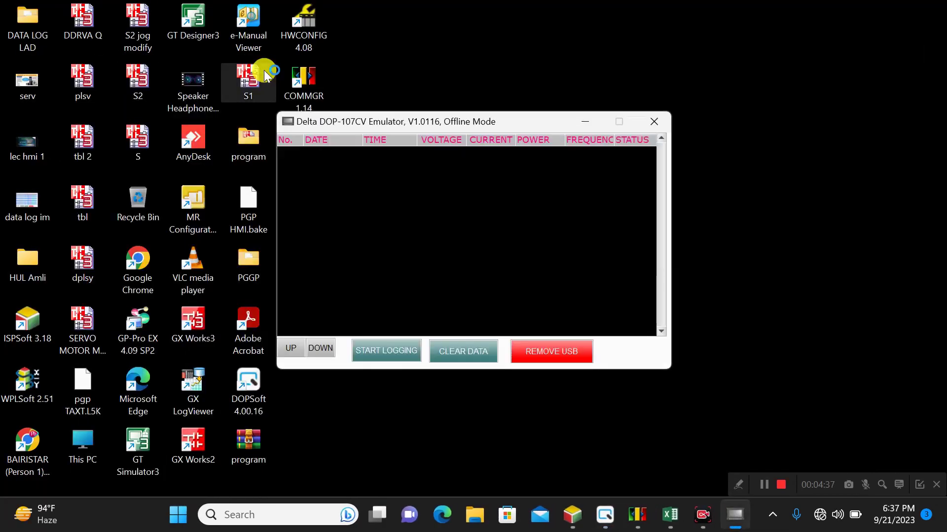
{"action": "left_click", "coordinate": [373, 352]}
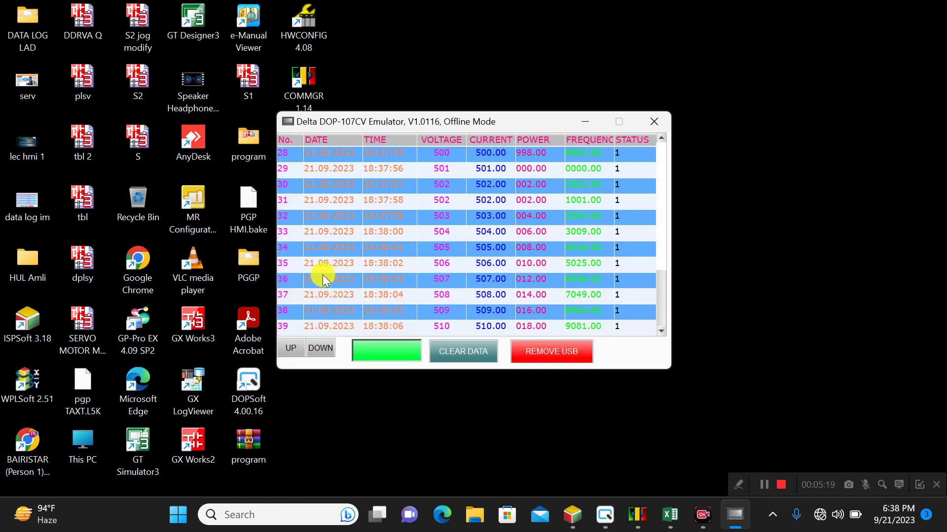
{"action": "left_click", "coordinate": [380, 349]}
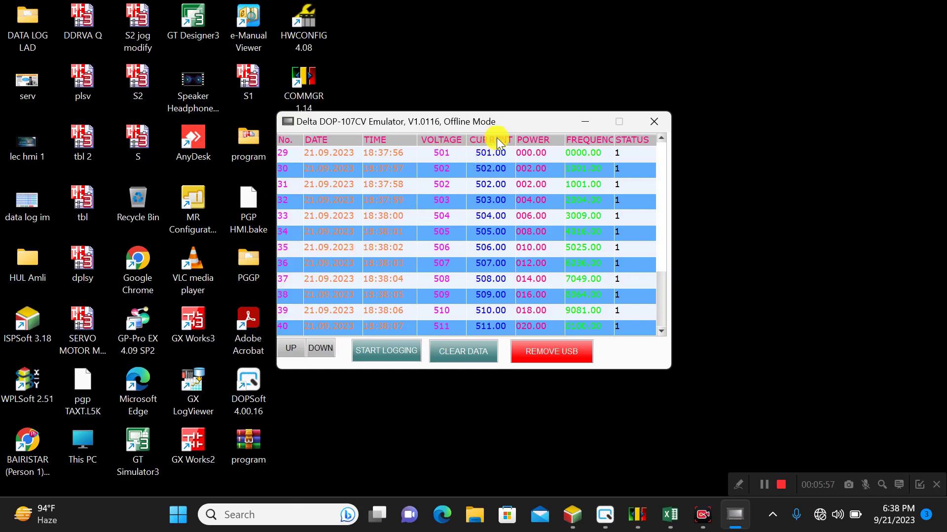
{"action": "left_click", "coordinate": [653, 121]}
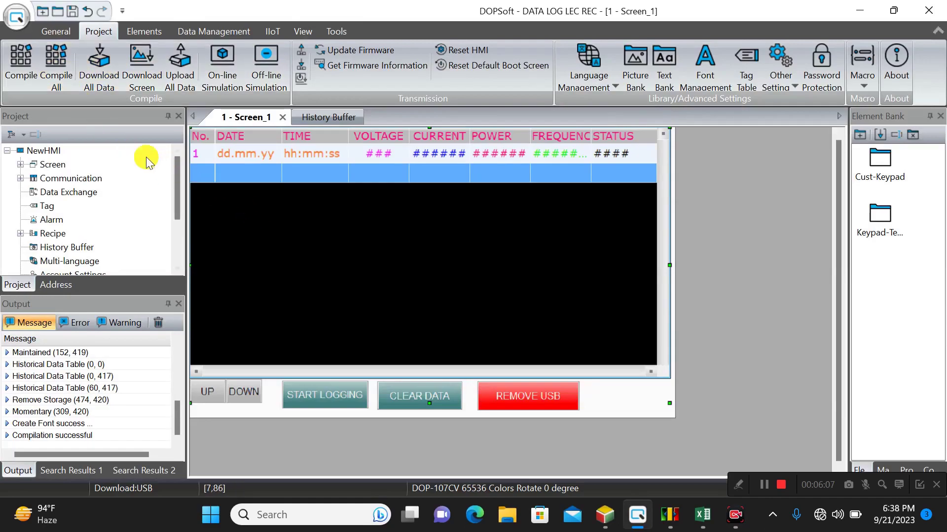
{"action": "left_click", "coordinate": [15, 16]}
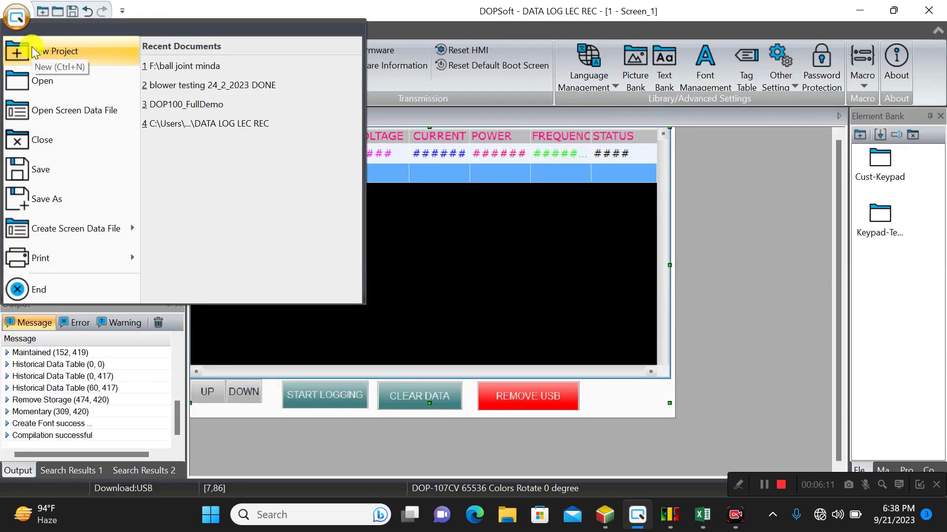
{"action": "left_click", "coordinate": [35, 51]}
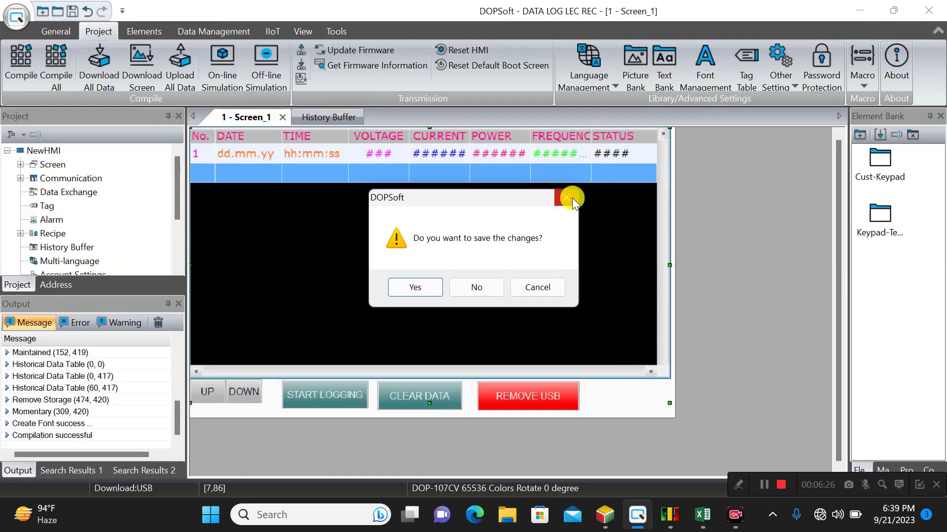
{"action": "left_click", "coordinate": [567, 196]}
- Close the DATA LOG LEC REC project without saving its changes
{"action": "left_click", "coordinate": [23, 17]}
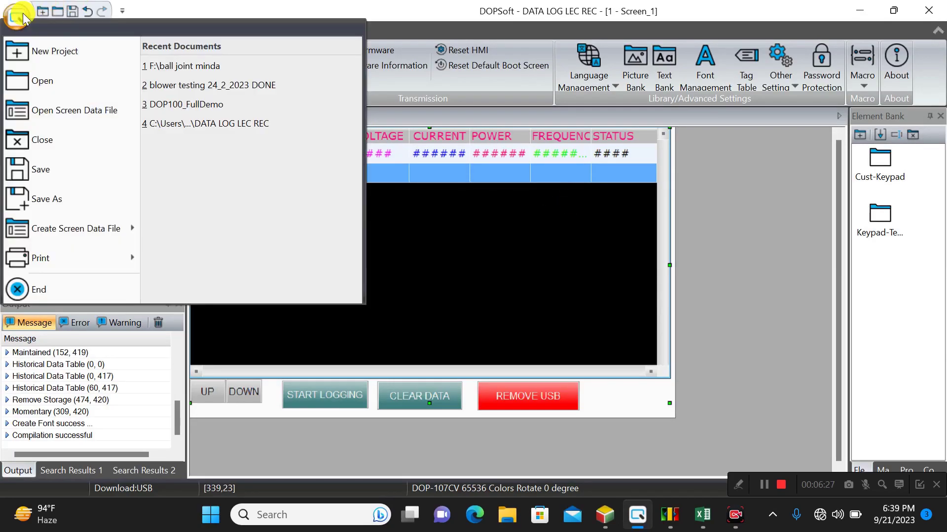
{"action": "left_click", "coordinate": [60, 142]}
{"action": "left_click", "coordinate": [460, 285]}
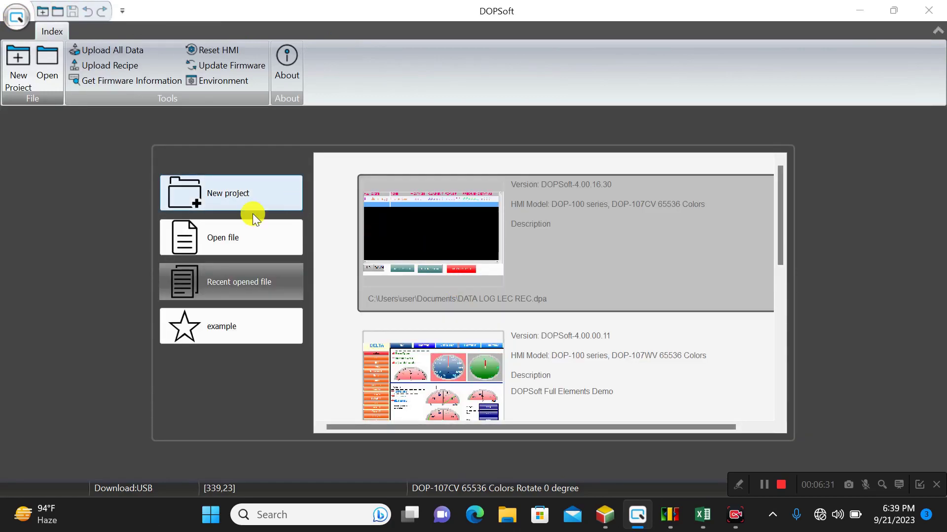
- Create a new DOP-100 series project for HMI model 107PV and proceed to the communication settings
{"action": "left_click", "coordinate": [229, 205]}
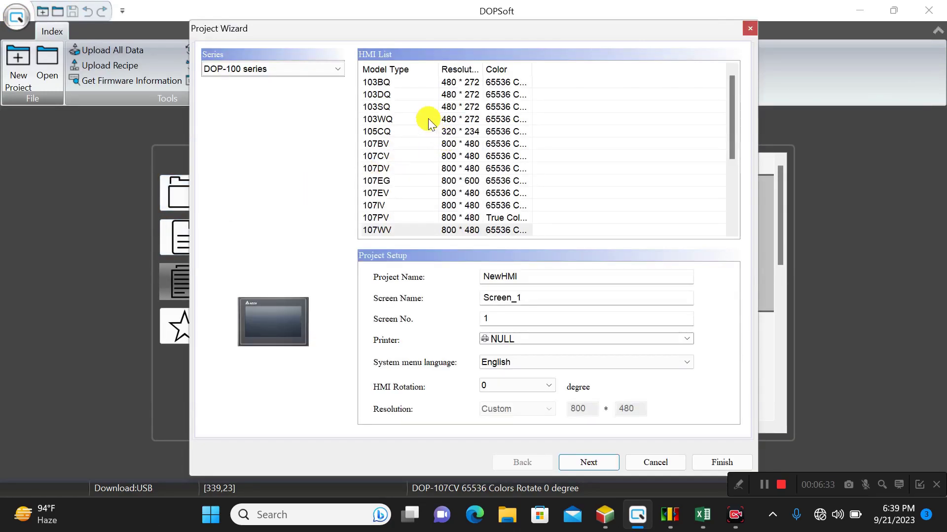
{"action": "mouse_move", "coordinate": [733, 96]}
{"action": "left_mouse_down"}
{"action": "mouse_move", "coordinate": [737, 209]}
{"action": "mouse_move", "coordinate": [735, 107]}
{"action": "left_mouse_up"}
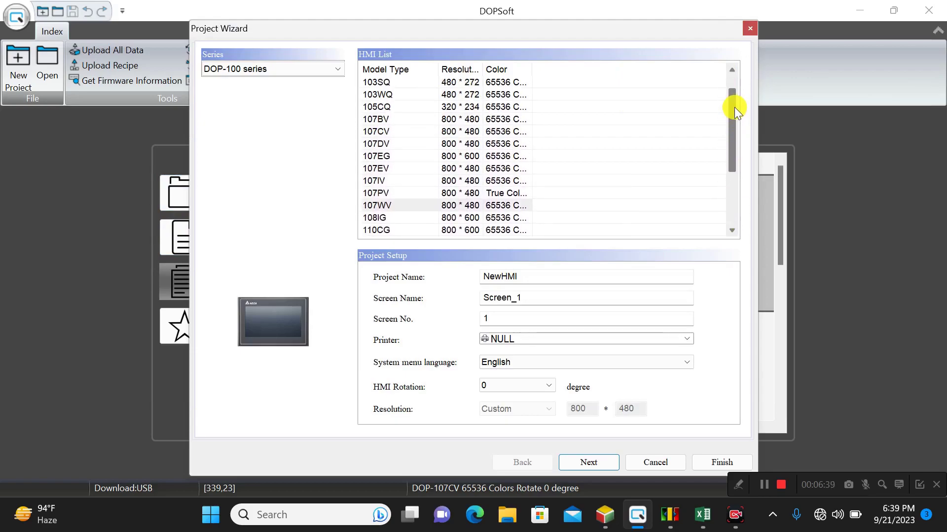
{"action": "left_click", "coordinate": [393, 193]}
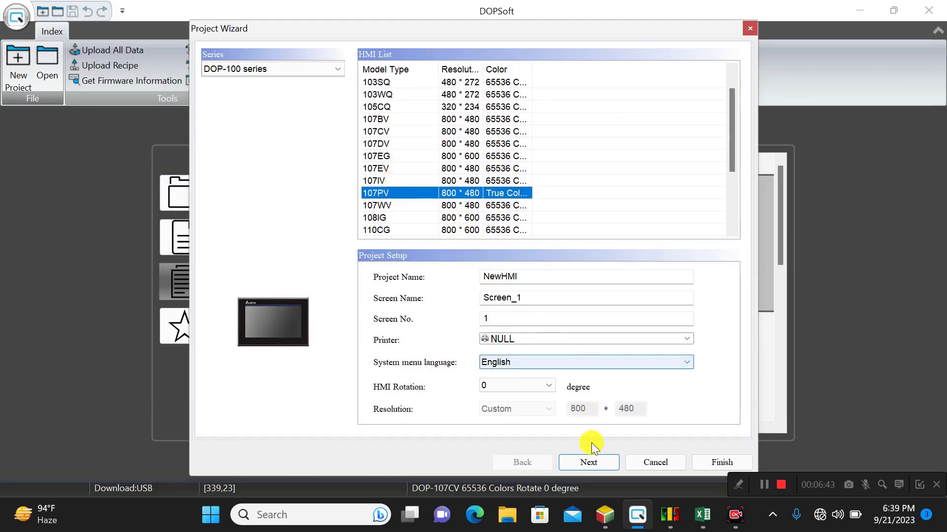
{"action": "left_click", "coordinate": [594, 462]}
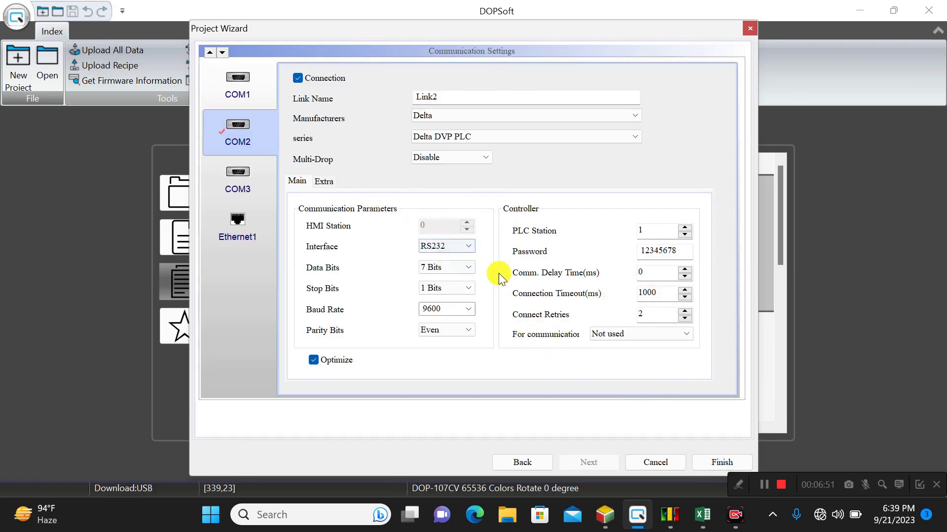
- Finish the project wizard with the Delta DVP PLC connection on COM2 and start a new history buffer
{"action": "left_click", "coordinate": [717, 462]}
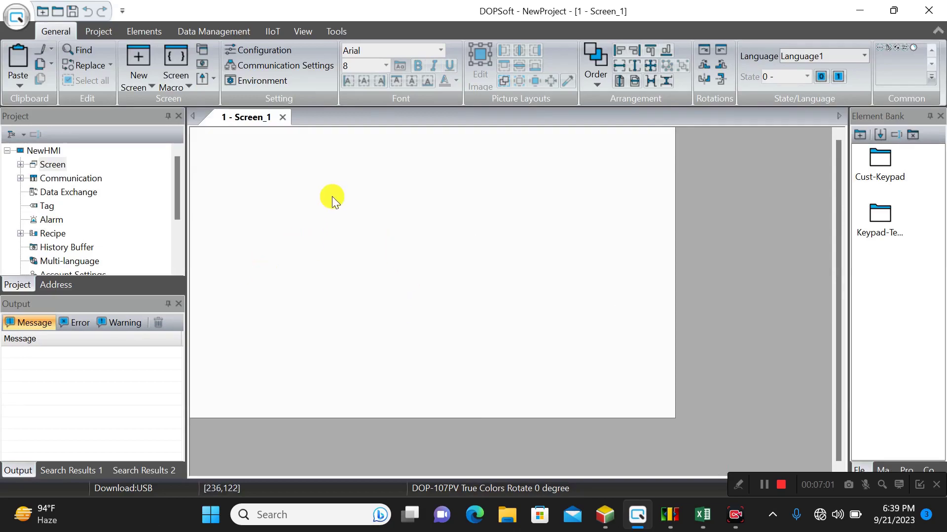
{"action": "left_click", "coordinate": [225, 32]}
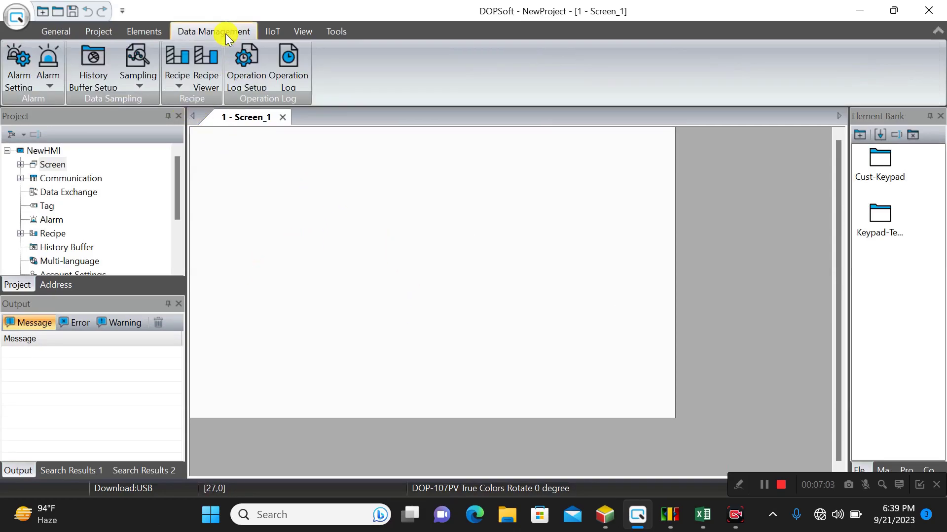
{"action": "left_click_drag", "start_coordinate": [158, 295], "coordinate": [148, 416]}
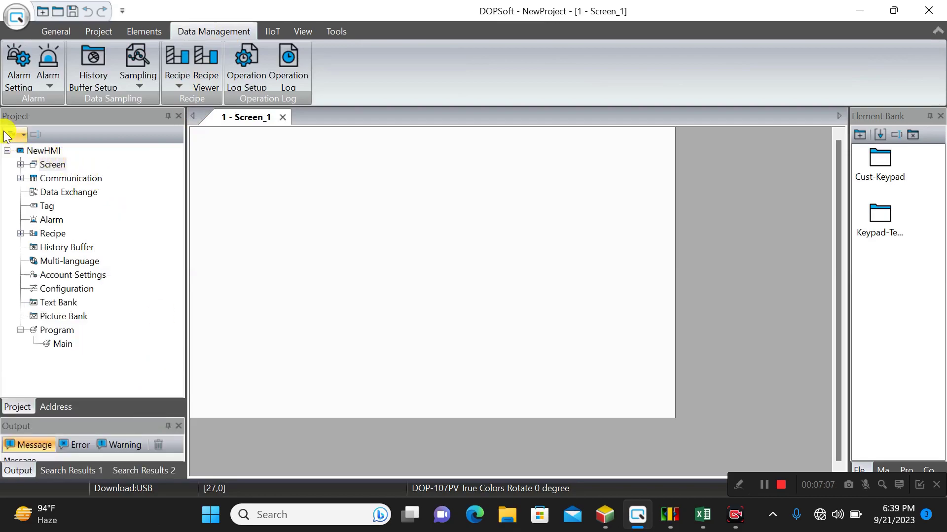
{"action": "left_click", "coordinate": [74, 246]}
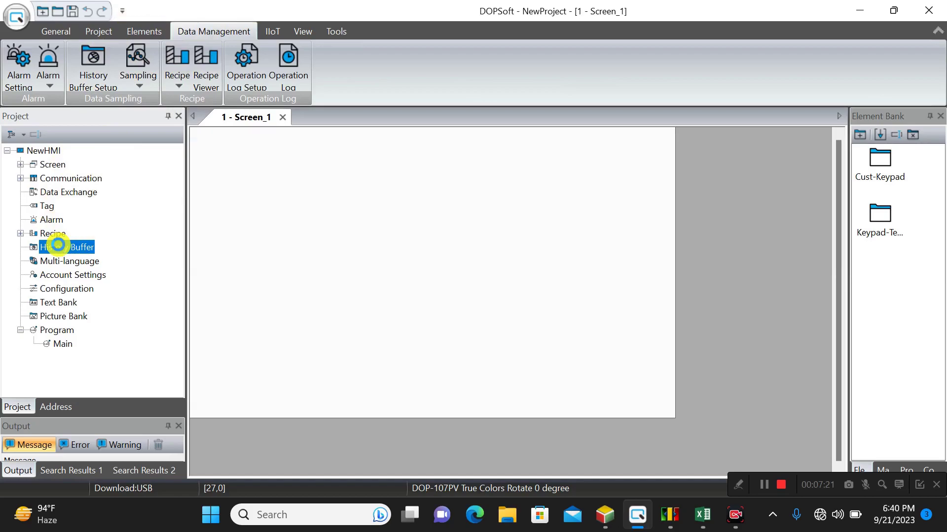
{"action": "double_click", "coordinate": [59, 245]}
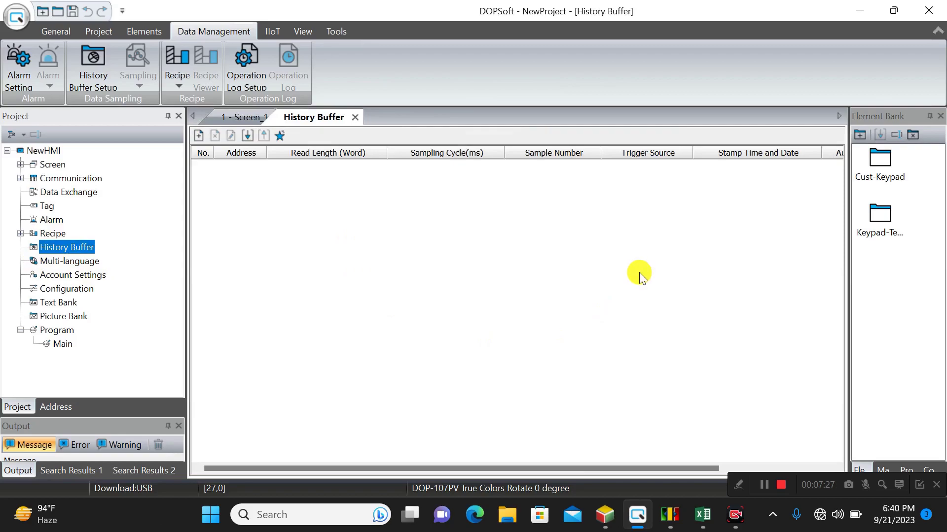
{"action": "left_click", "coordinate": [199, 135]}
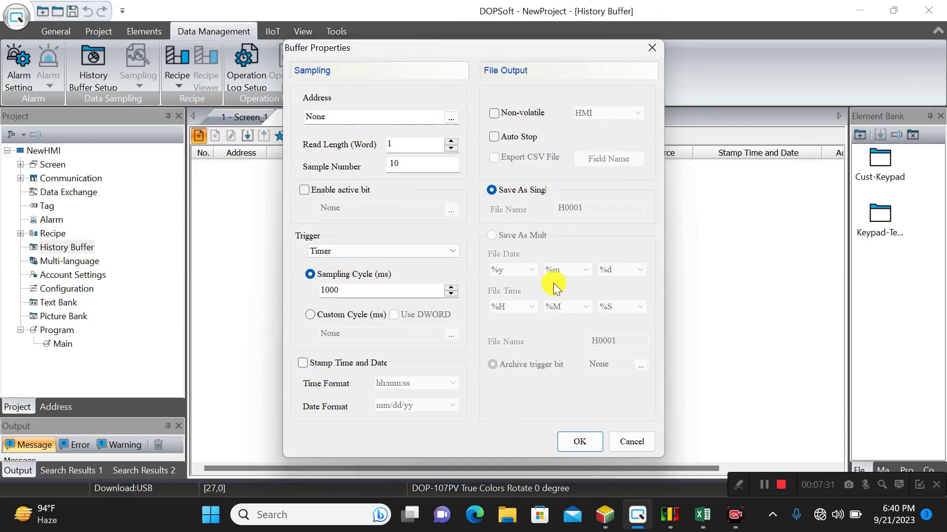
- Set the history buffer's sampling address to word device D0 on Link2
{"action": "left_click_drag", "start_coordinate": [441, 48], "coordinate": [507, 72]}
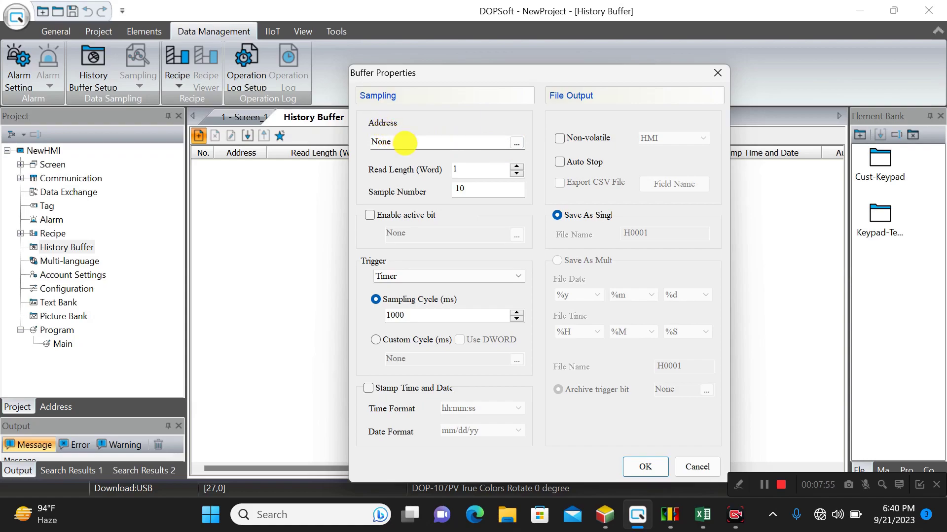
{"action": "left_click", "coordinate": [518, 144]}
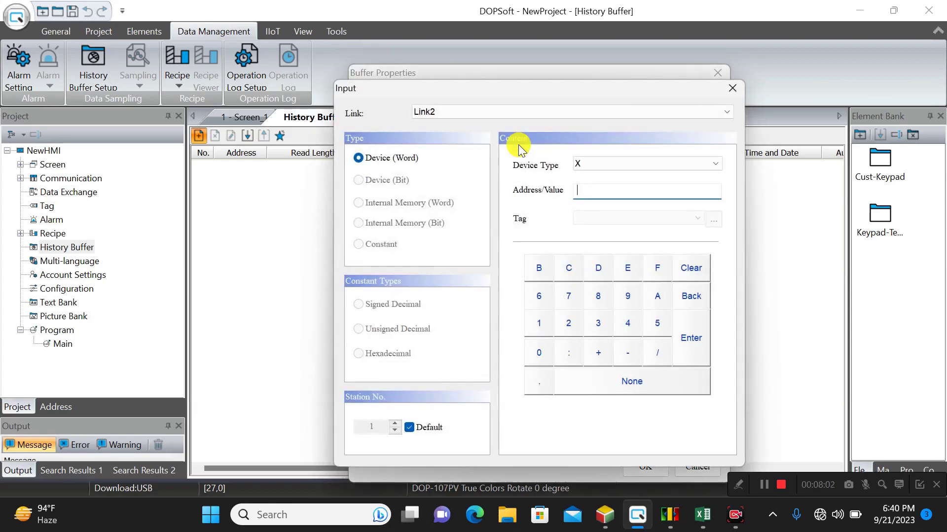
{"action": "left_click", "coordinate": [607, 165]}
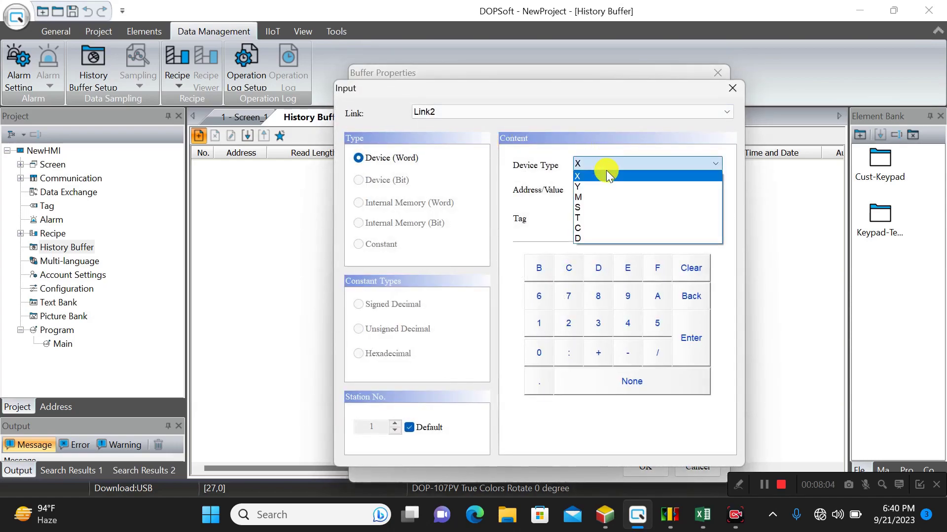
{"action": "left_click", "coordinate": [601, 236]}
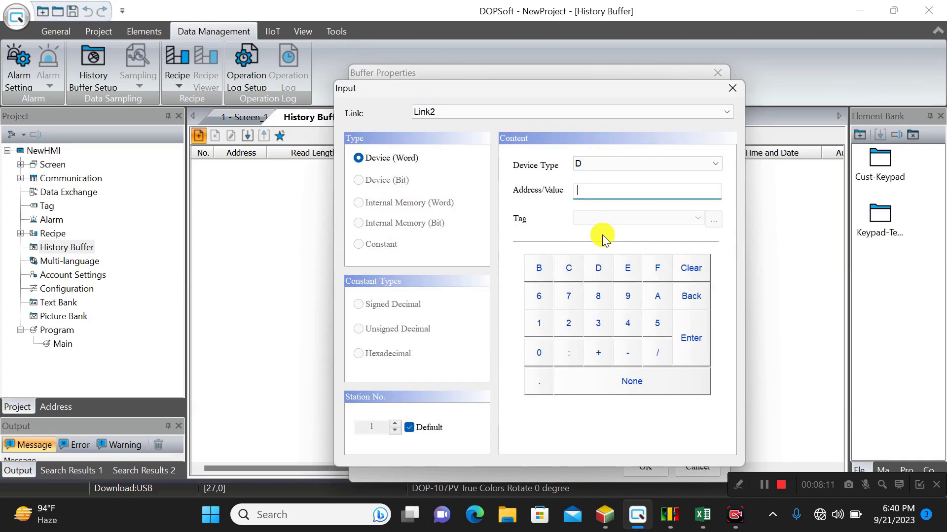
{"action": "left_click", "coordinate": [538, 353]}
{"action": "left_click", "coordinate": [691, 338]}
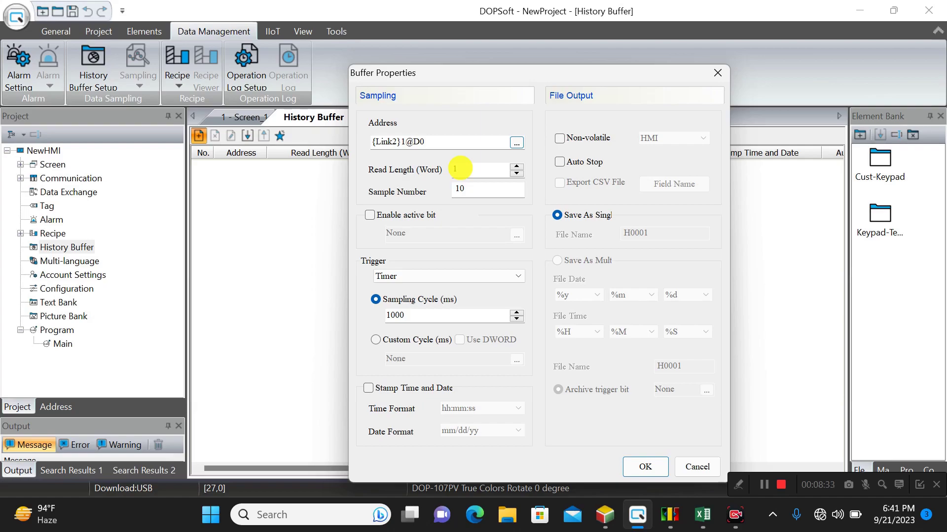
- Switch to ISPSoft to examine the registers in Network 1 of the ladder program, and return to the buffer's read length in DOPSoft
{"action": "left_click", "coordinate": [462, 168]}
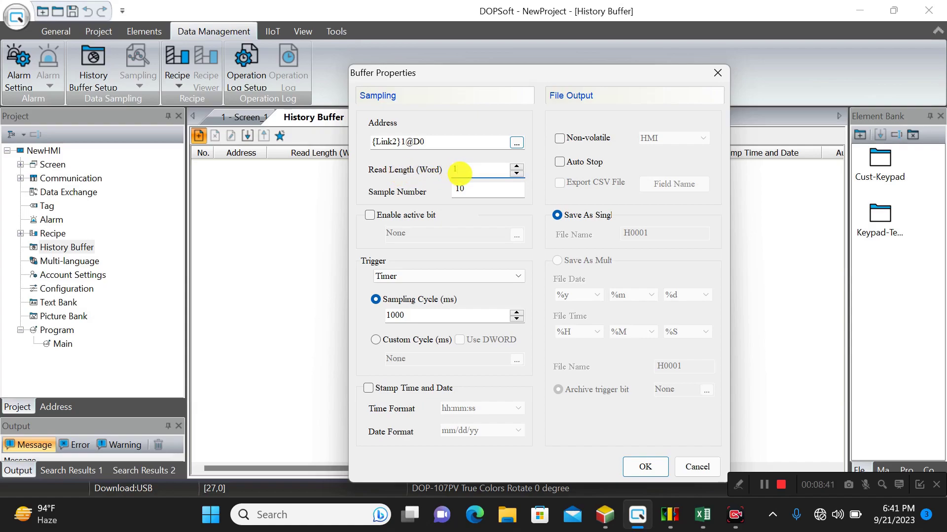
{"action": "left_click", "coordinate": [606, 515]}
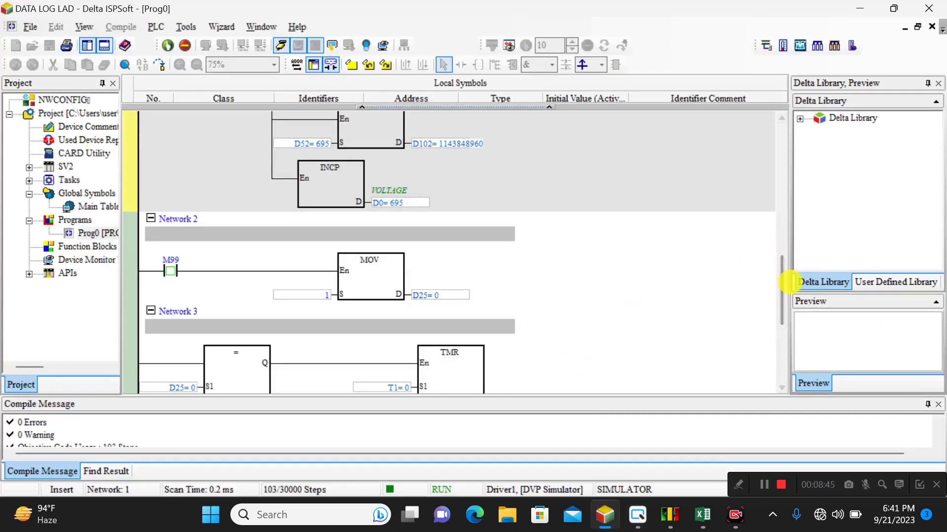
{"action": "left_click_drag", "start_coordinate": [780, 298], "coordinate": [771, 165]}
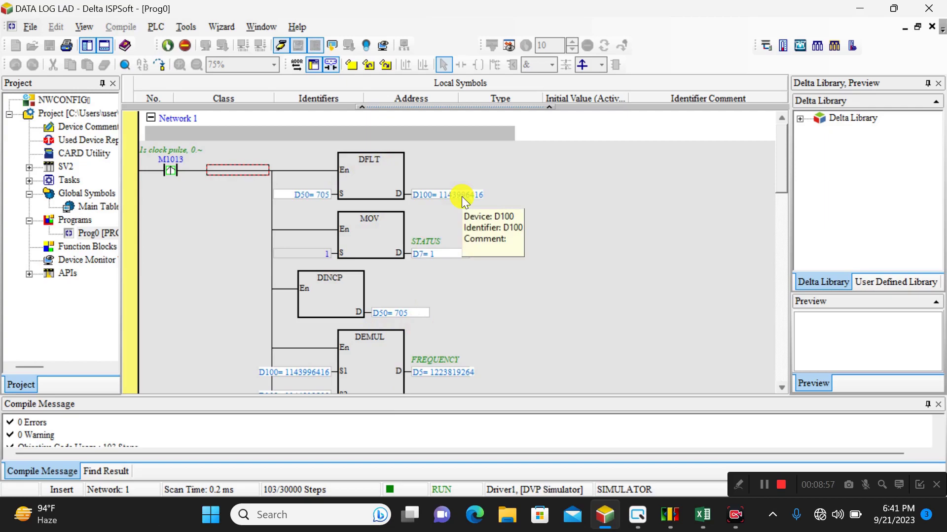
{"action": "left_click_drag", "start_coordinate": [784, 153], "coordinate": [784, 197]}
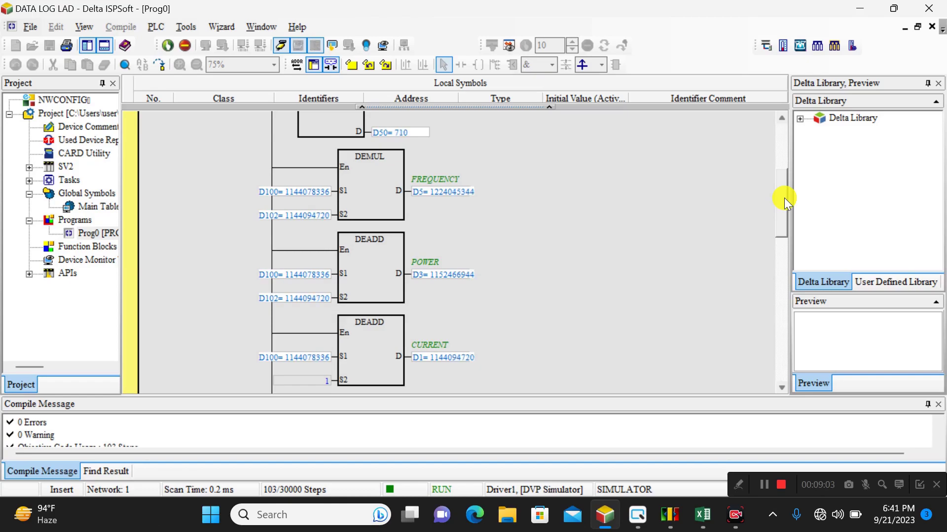
{"action": "left_click", "coordinate": [865, 8]}
{"action": "left_click", "coordinate": [460, 170]}
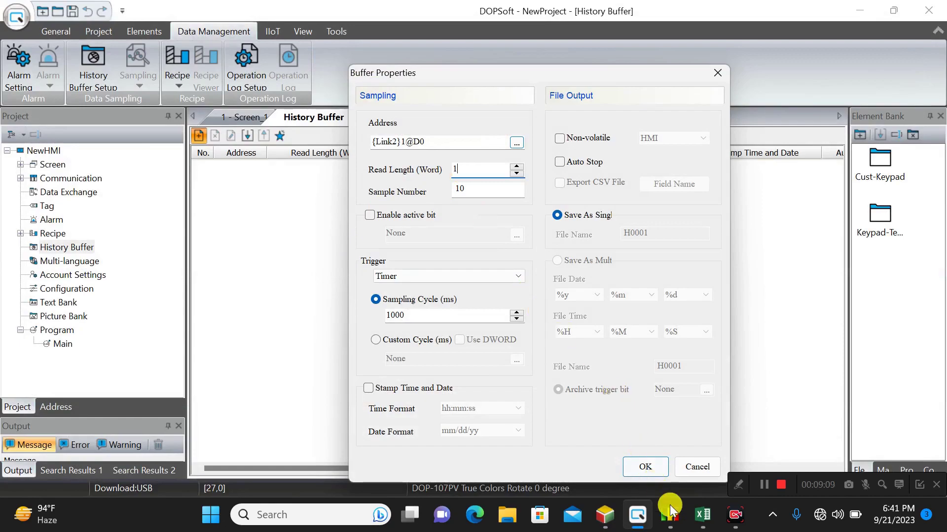
- Switch to the DATA LOG workbook in Excel and review the register addresses under the voltage, current, power, frequency and status headings
{"action": "left_click", "coordinate": [711, 521]}
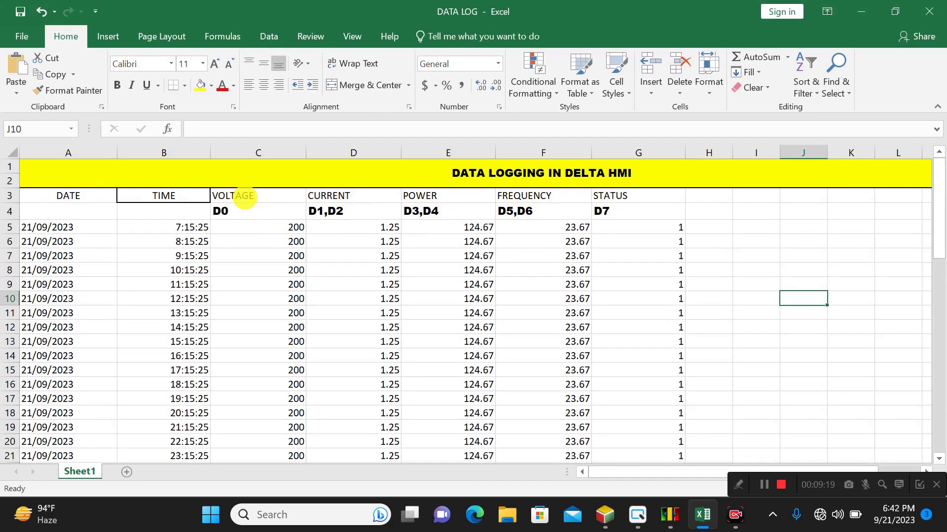
{"action": "left_click", "coordinate": [245, 198]}
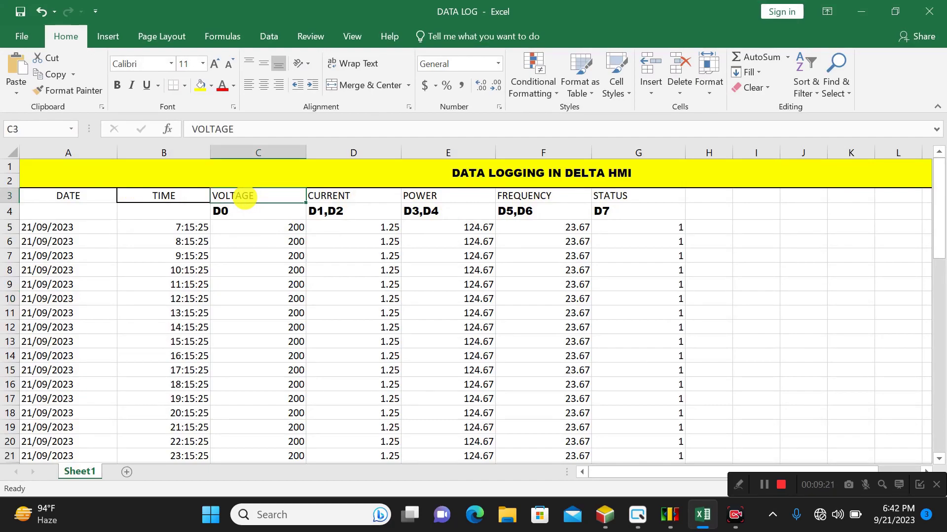
{"action": "left_click", "coordinate": [326, 196]}
{"action": "left_click", "coordinate": [446, 196]}
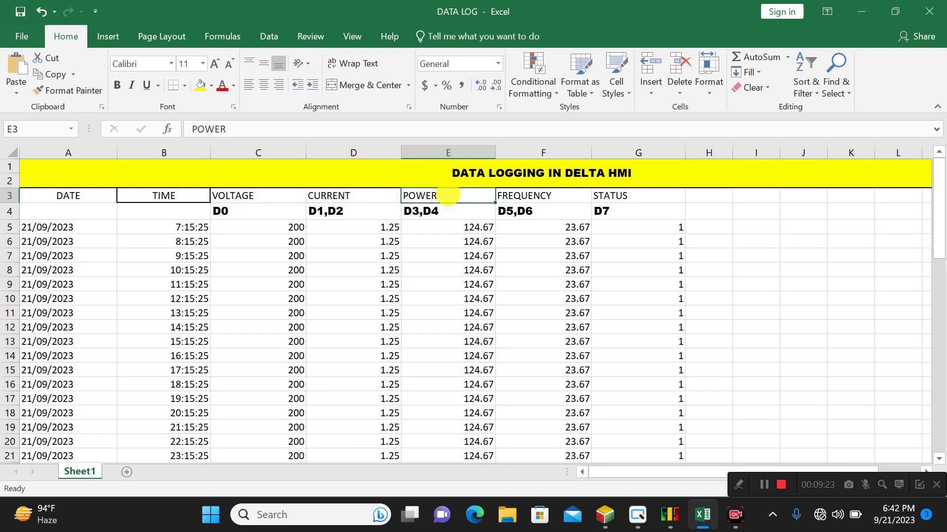
{"action": "left_click", "coordinate": [513, 195]}
{"action": "left_click", "coordinate": [625, 196]}
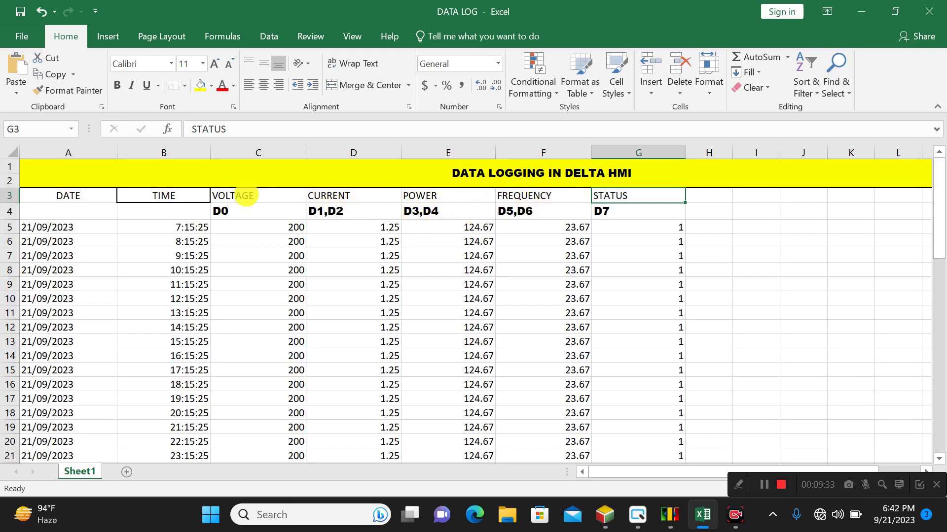
{"action": "left_click", "coordinate": [246, 198]}
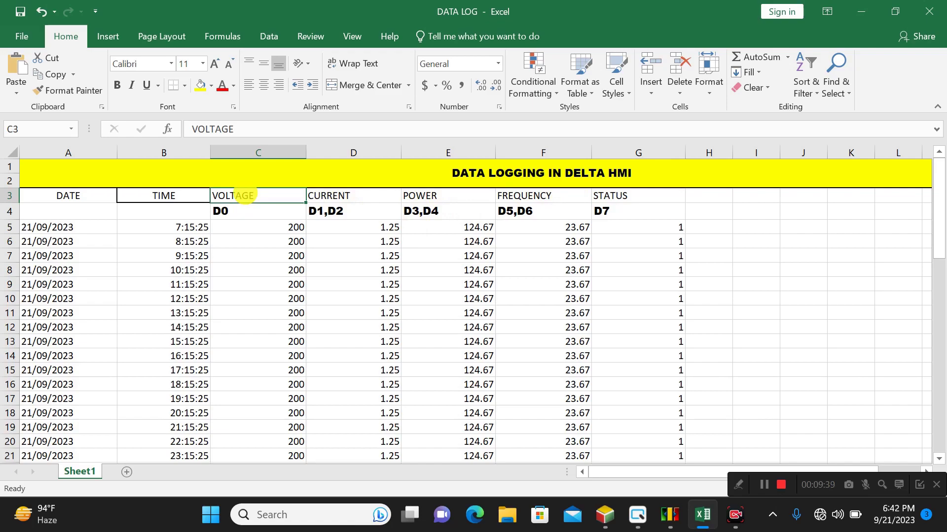
{"action": "left_click", "coordinate": [338, 197]}
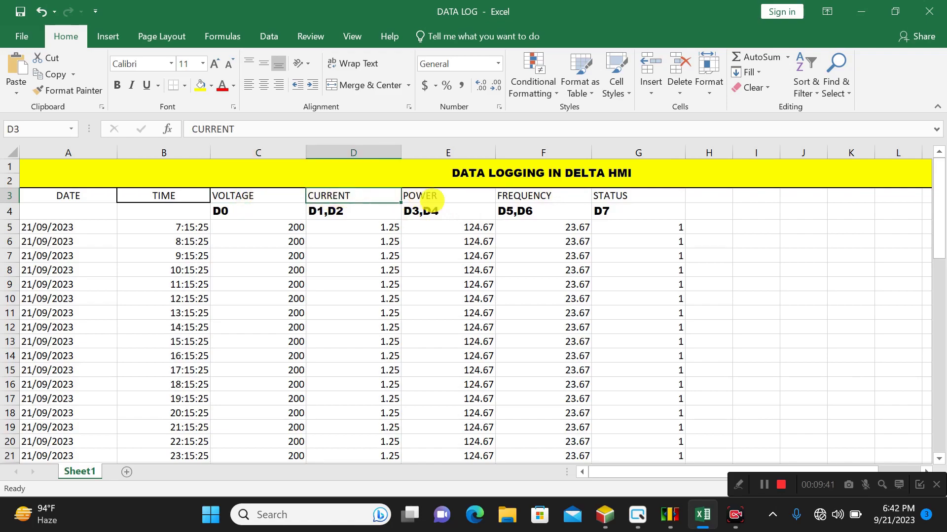
{"action": "left_click", "coordinate": [446, 201]}
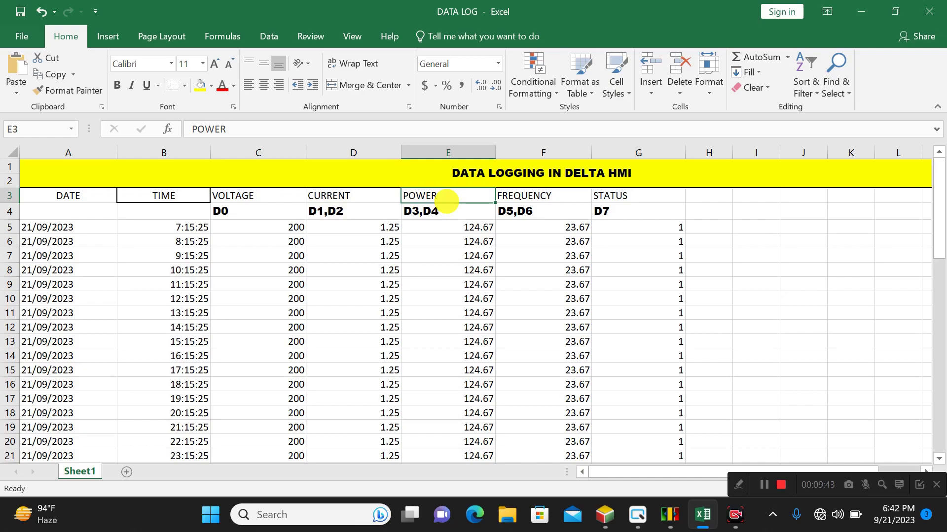
{"action": "left_click", "coordinate": [871, 14]}
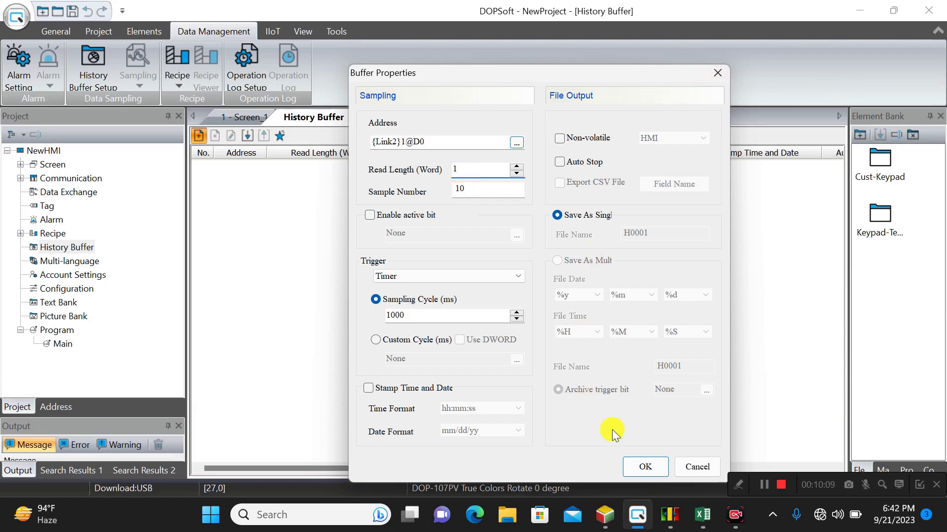
- Switch to ISPSoft and check which ladder registers hold frequency, power, current, voltage and status
{"action": "left_click", "coordinate": [606, 526]}
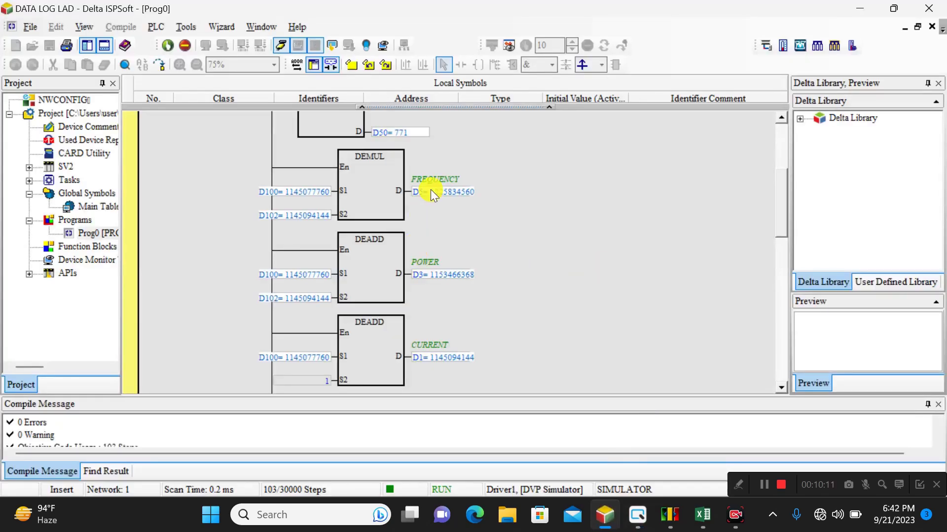
{"action": "mouse_move", "coordinate": [428, 189]}
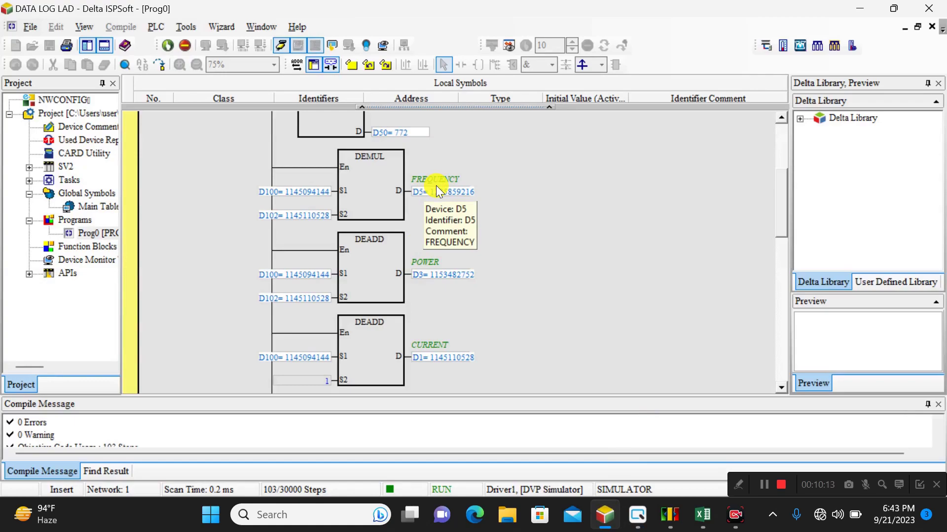
{"action": "mouse_move", "coordinate": [433, 265]}
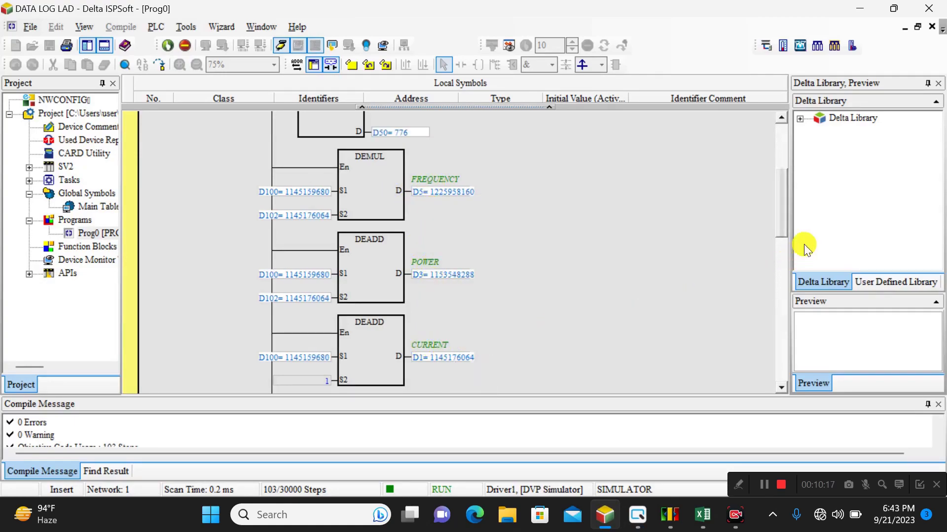
{"action": "left_click_drag", "start_coordinate": [780, 227], "coordinate": [788, 289]}
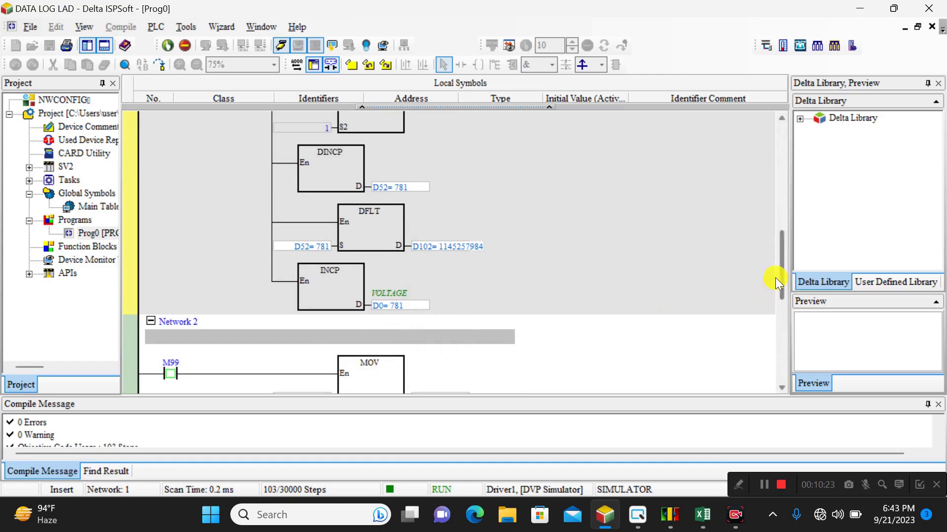
{"action": "left_click_drag", "start_coordinate": [780, 263], "coordinate": [783, 140]}
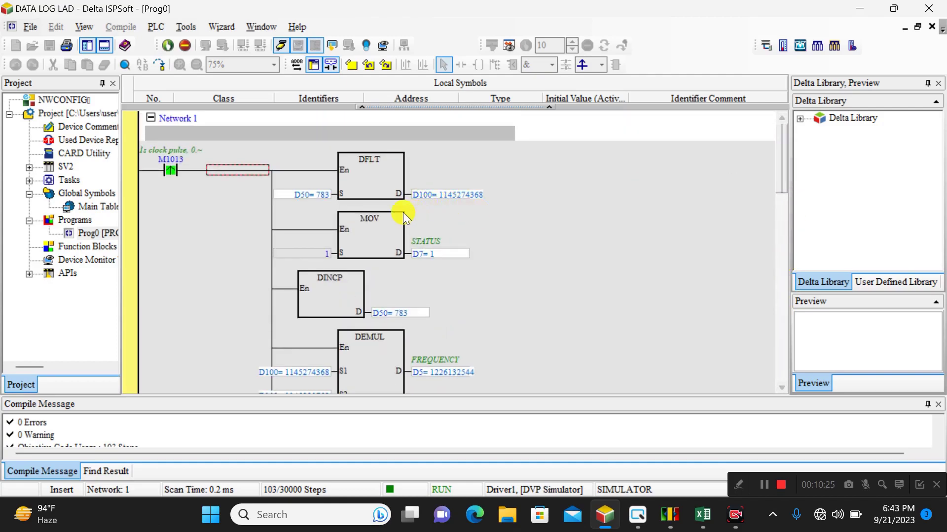
{"action": "left_click", "coordinate": [852, 7]}
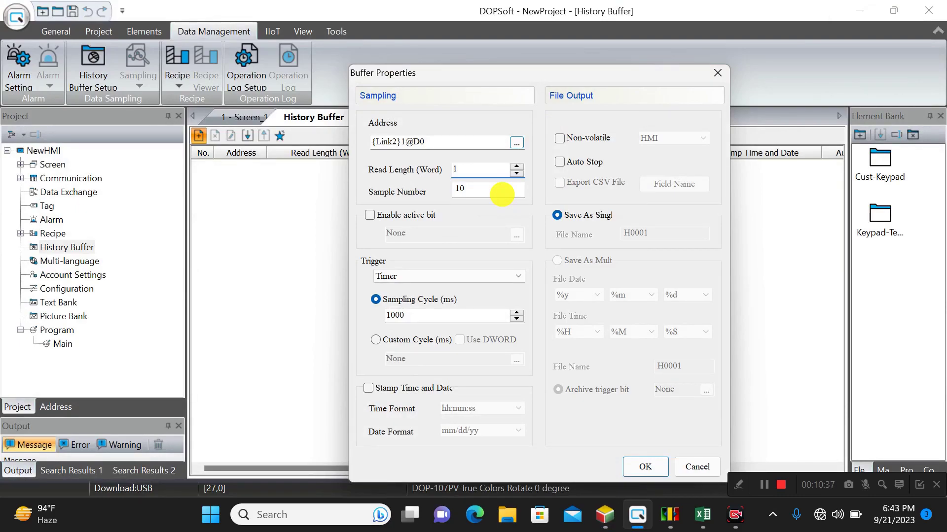
- Switch to the DATA LOG workbook in Excel and go through the voltage, current, power, frequency and status columns with their register addresses
{"action": "left_click", "coordinate": [703, 514]}
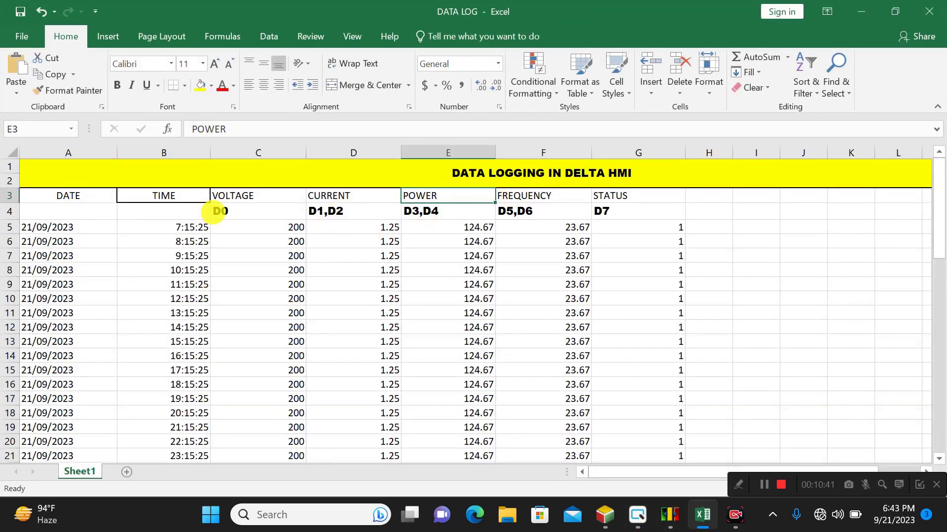
{"action": "left_click", "coordinate": [256, 196]}
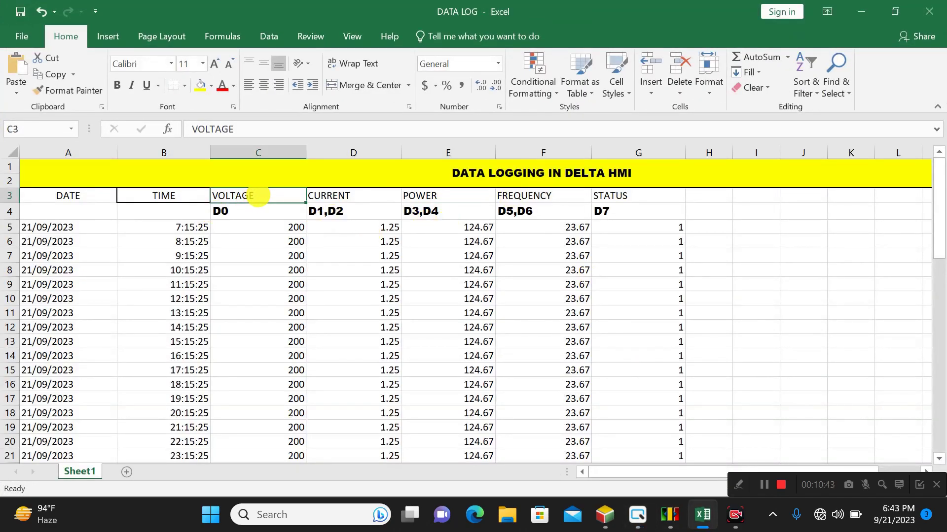
{"action": "left_click", "coordinate": [353, 198]}
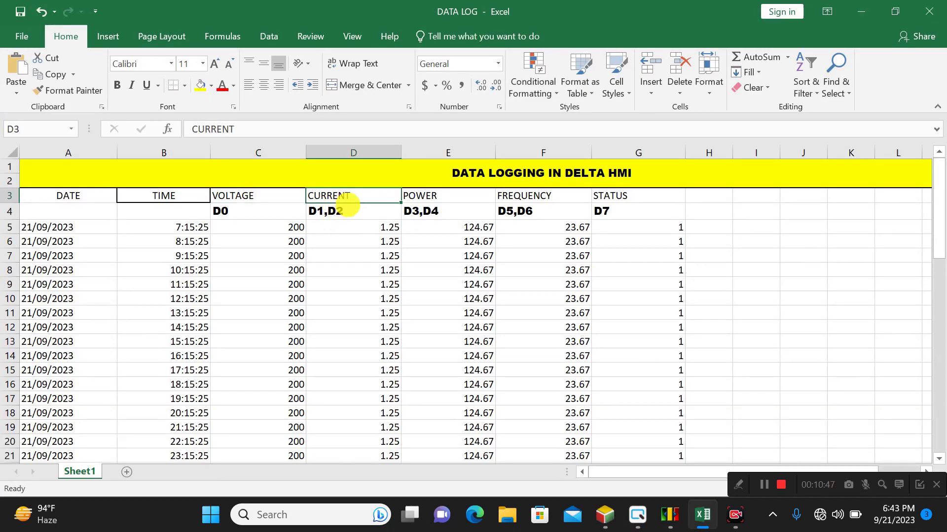
{"action": "left_click", "coordinate": [428, 196]}
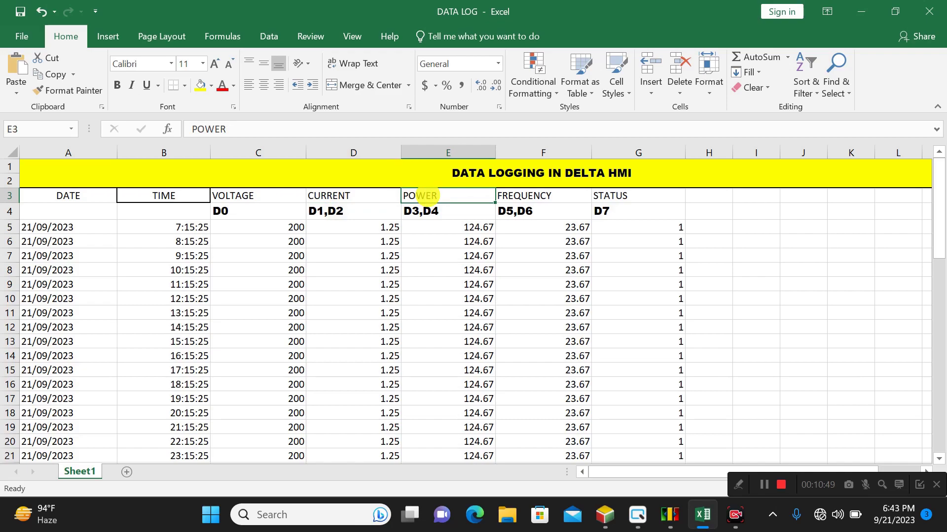
{"action": "left_click", "coordinate": [535, 197]}
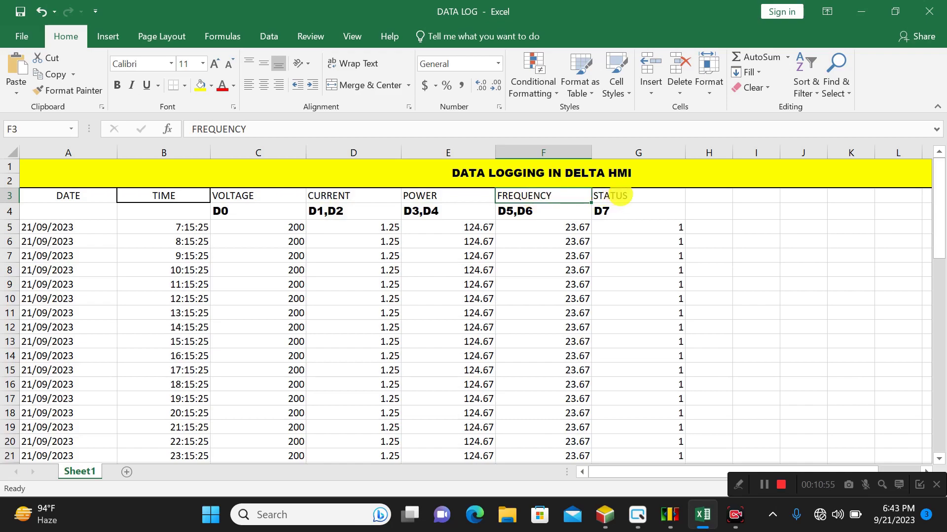
{"action": "left_click", "coordinate": [620, 196]}
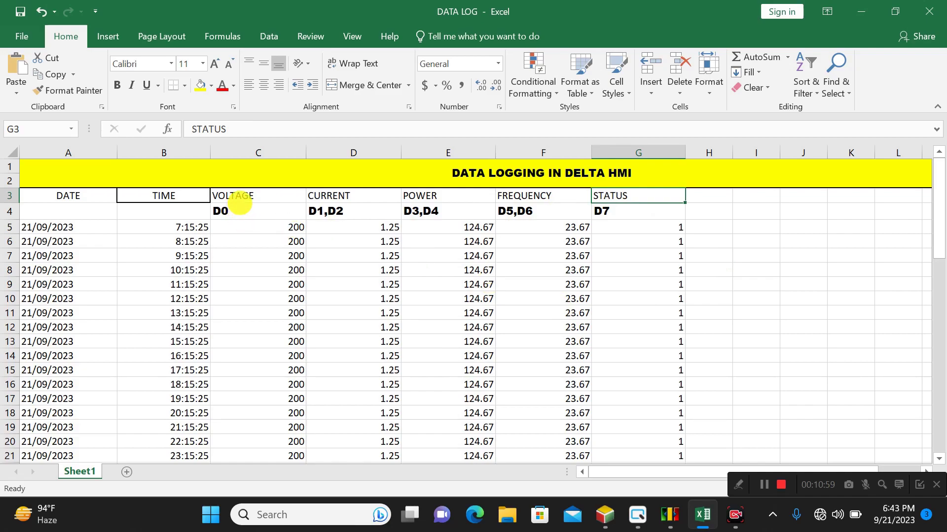
{"action": "left_click", "coordinate": [242, 200]}
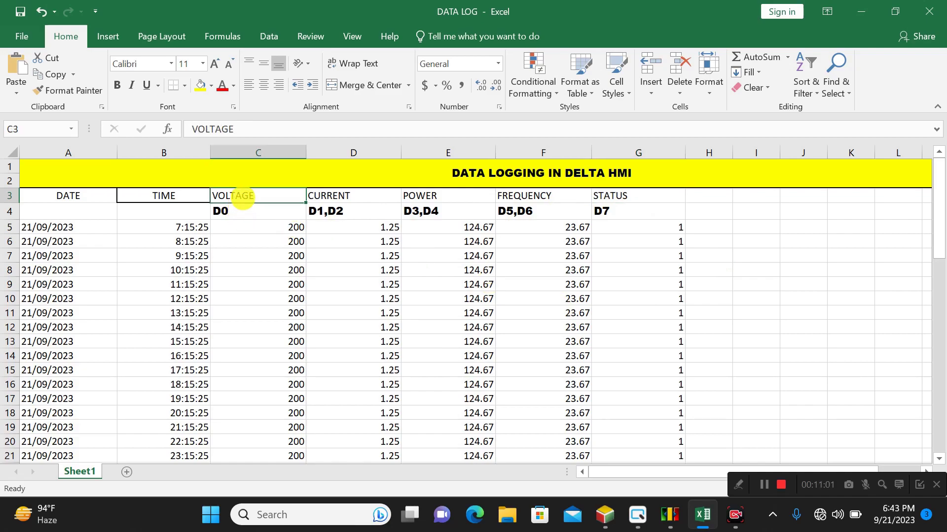
{"action": "left_click", "coordinate": [341, 197]}
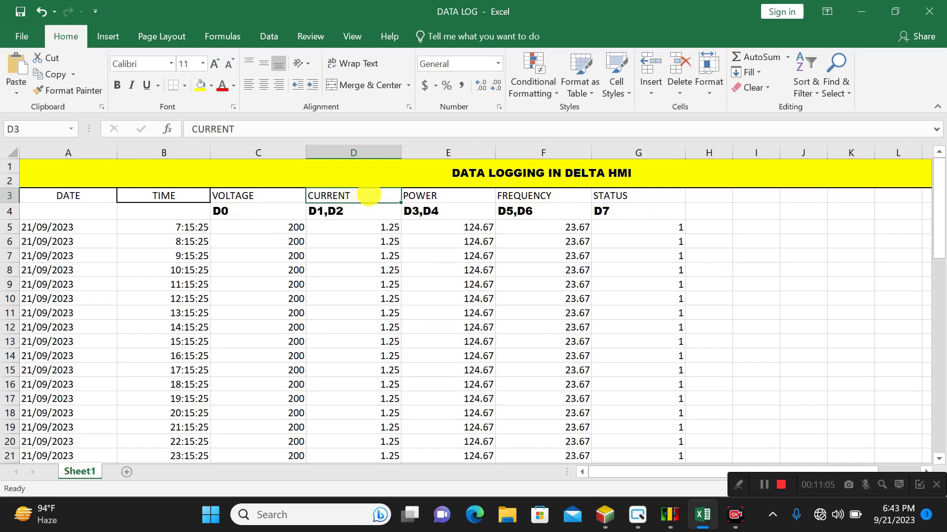
{"action": "left_click", "coordinate": [244, 210]}
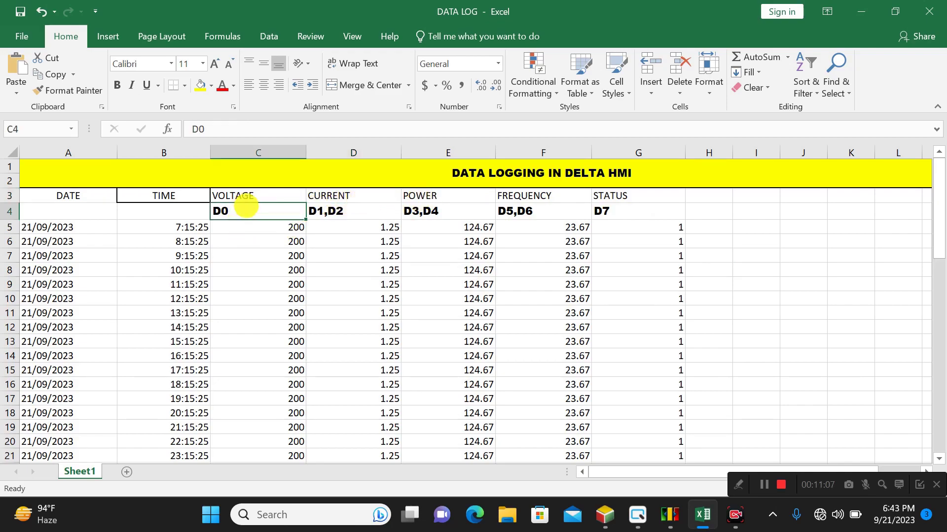
{"action": "left_click", "coordinate": [329, 195]}
{"action": "left_click", "coordinate": [419, 195]}
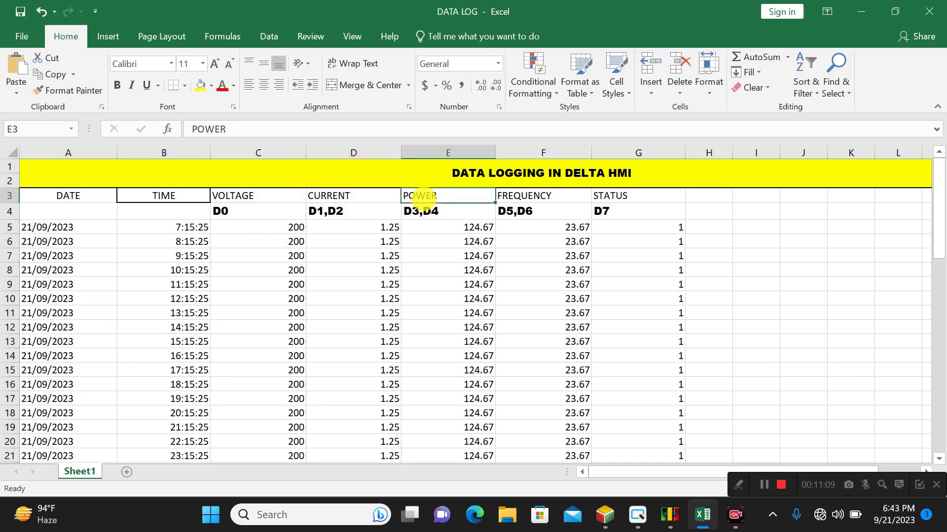
{"action": "left_click", "coordinate": [542, 196]}
{"action": "left_click", "coordinate": [615, 196]}
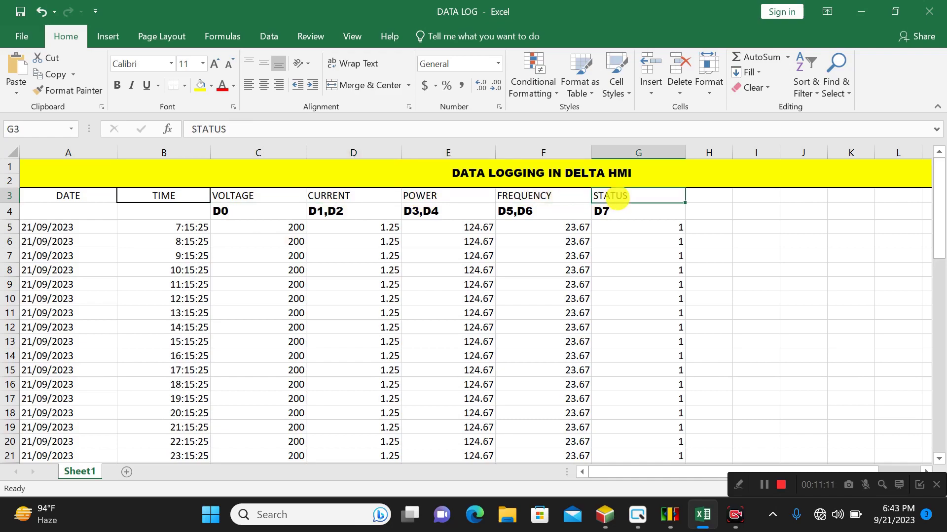
- Return to the buffer properties in DOPSoft and set the read length to 8 words
{"action": "left_click", "coordinate": [850, 8]}
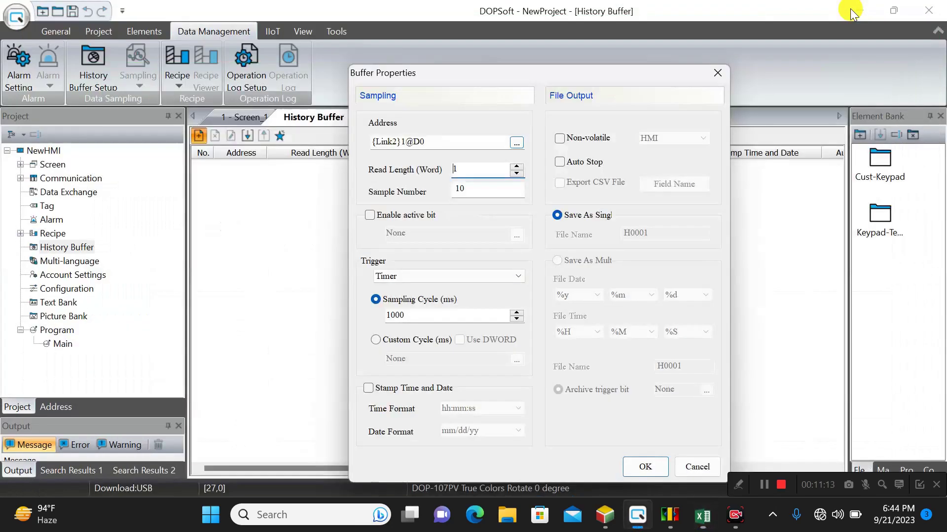
{"action": "double_click", "coordinate": [454, 169]}
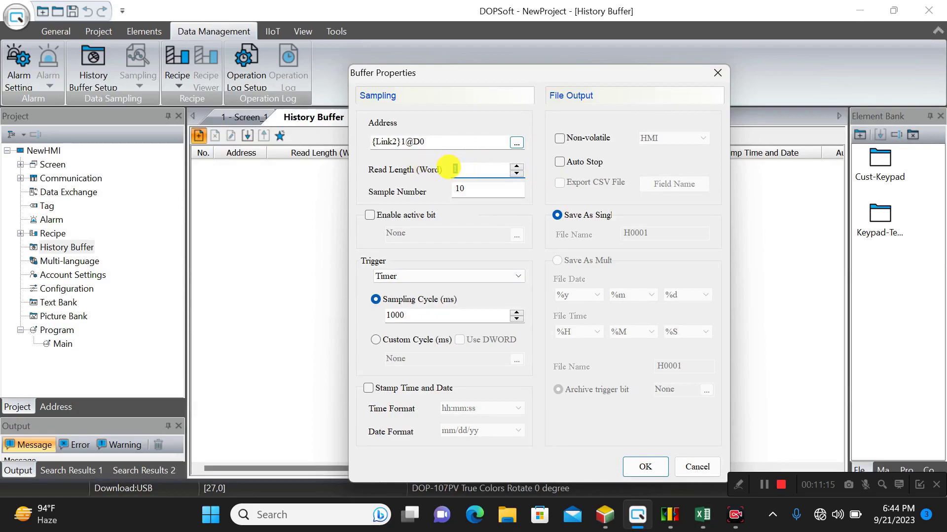
{"action": "type", "text": "8"}
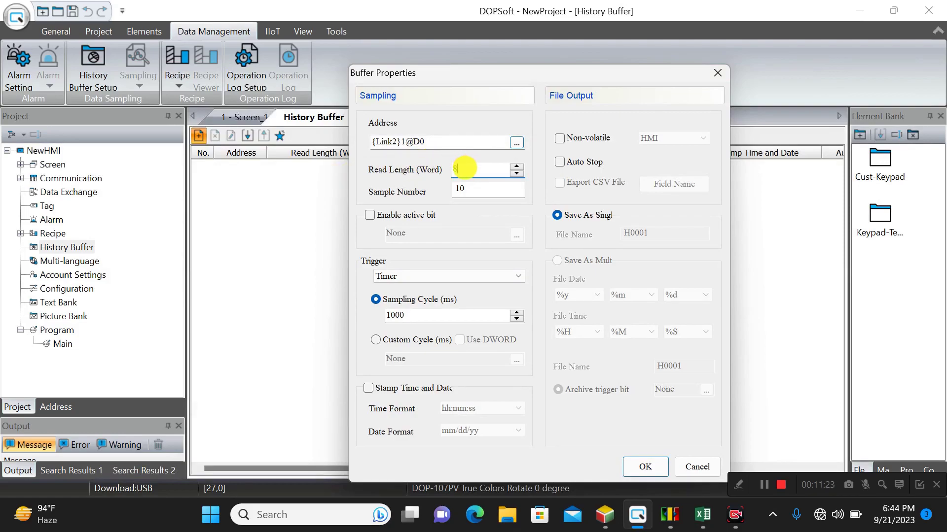
{"action": "type", "text": "2"}
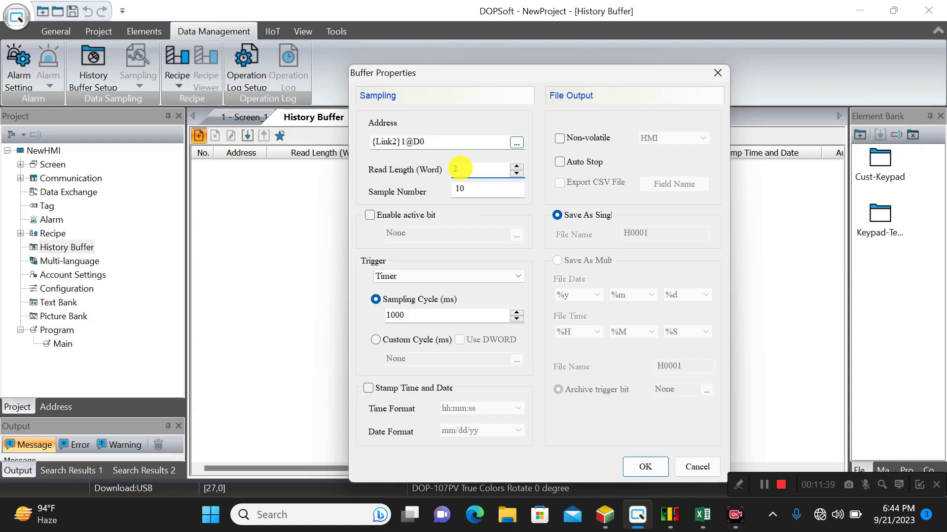
{"action": "left_click_drag", "start_coordinate": [460, 168], "coordinate": [451, 170]}
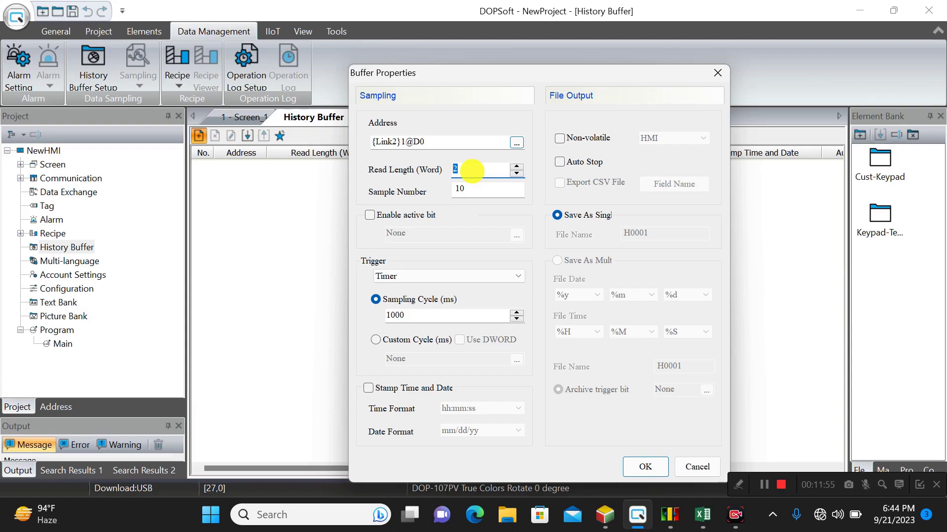
{"action": "type", "text": "8"}
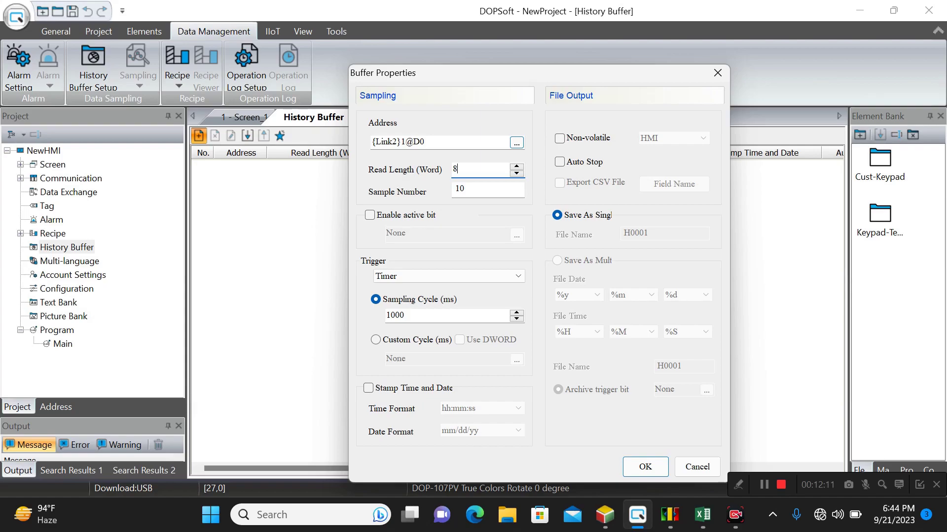
- Set the history buffer's sample number to 100000
{"action": "left_click", "coordinate": [475, 190]}
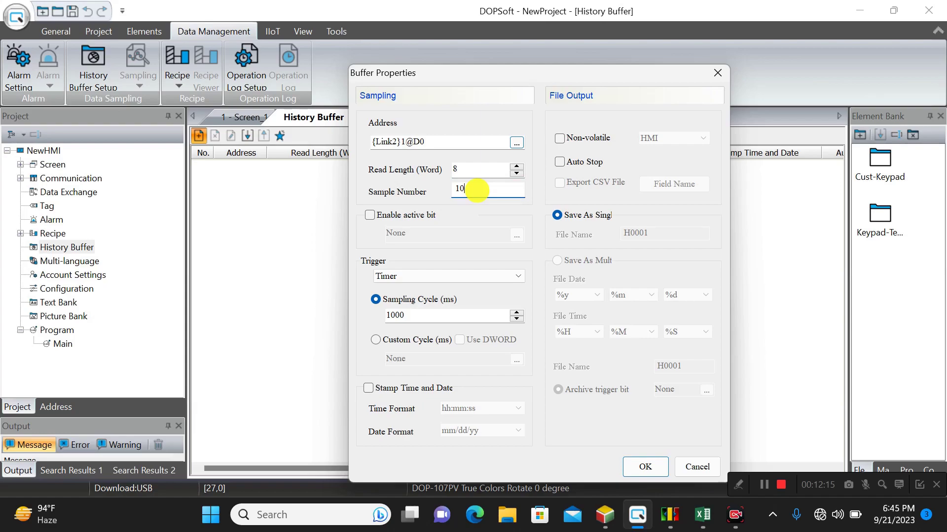
{"action": "left_click_drag", "start_coordinate": [461, 188], "coordinate": [448, 189]}
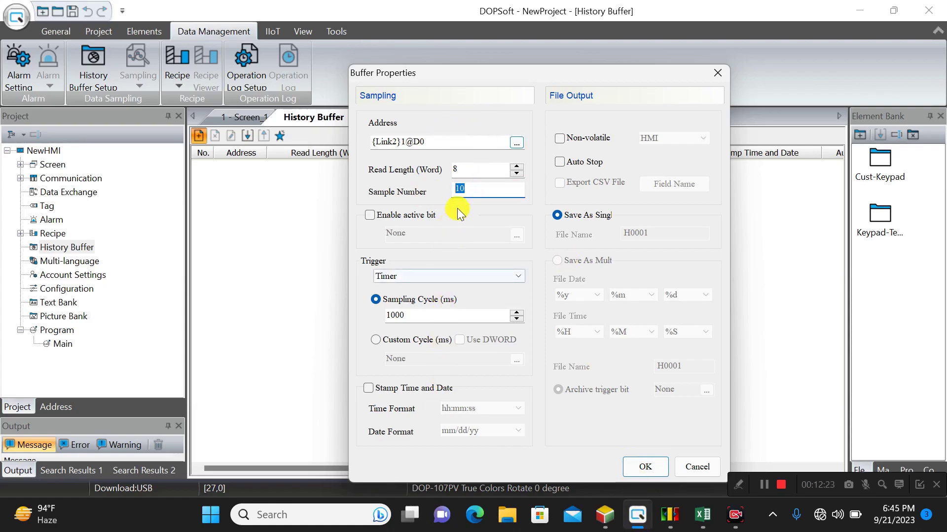
{"action": "left_click", "coordinate": [467, 192]}
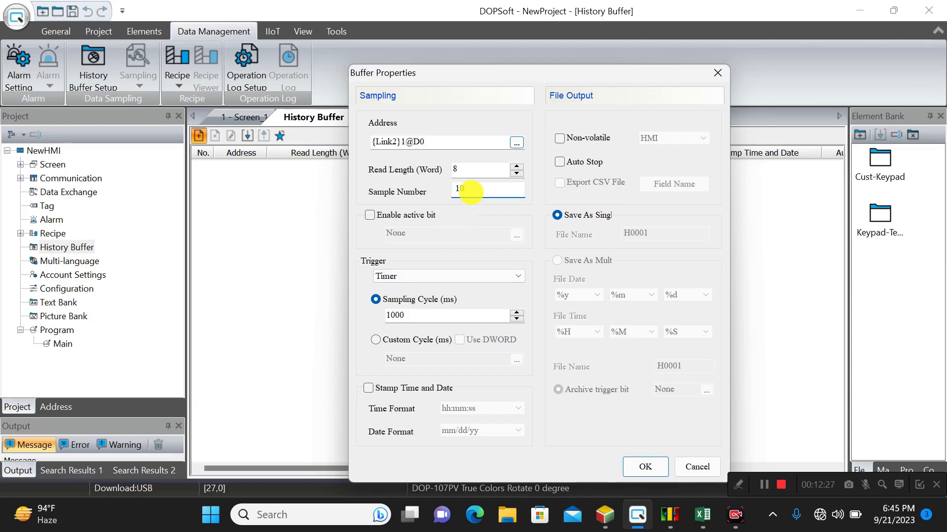
{"action": "type", "text": "0000"}
- Enable the buffer's active bit and assign it to bit device M0 on Link2
{"action": "left_click", "coordinate": [370, 214]}
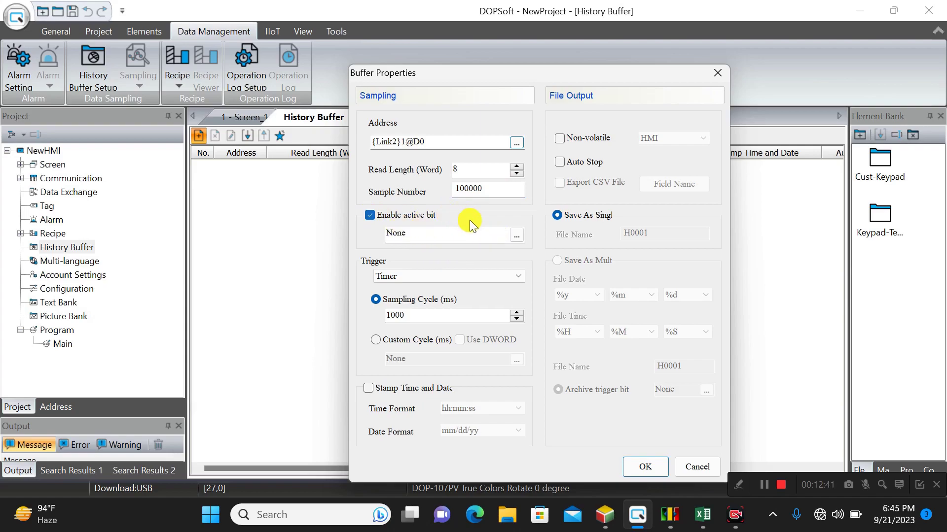
{"action": "left_click", "coordinate": [370, 215]}
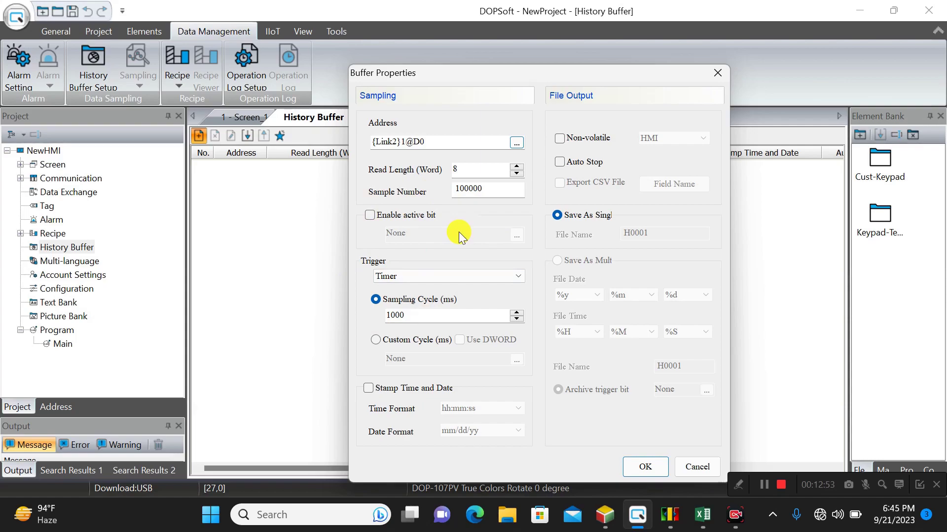
{"action": "left_click", "coordinate": [372, 219]}
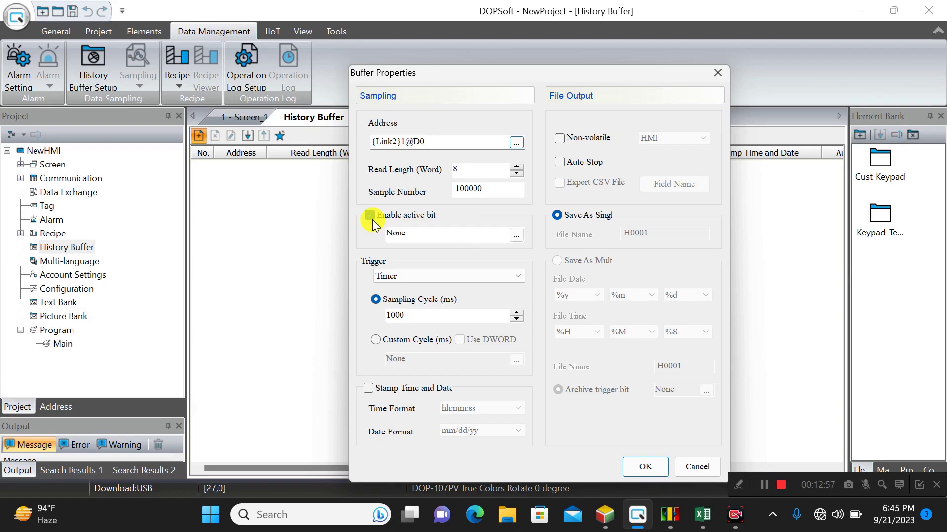
{"action": "left_click", "coordinate": [516, 237]}
{"action": "left_click", "coordinate": [619, 165]}
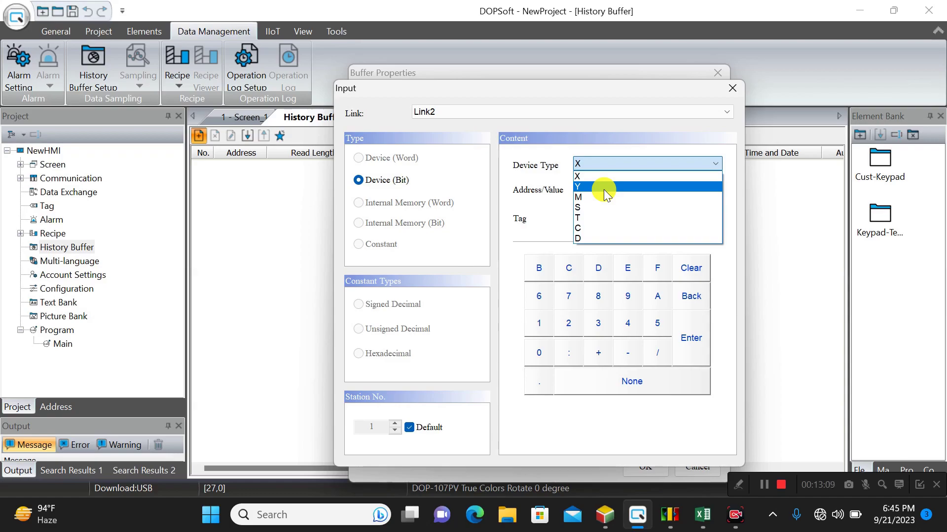
{"action": "left_click", "coordinate": [595, 196]}
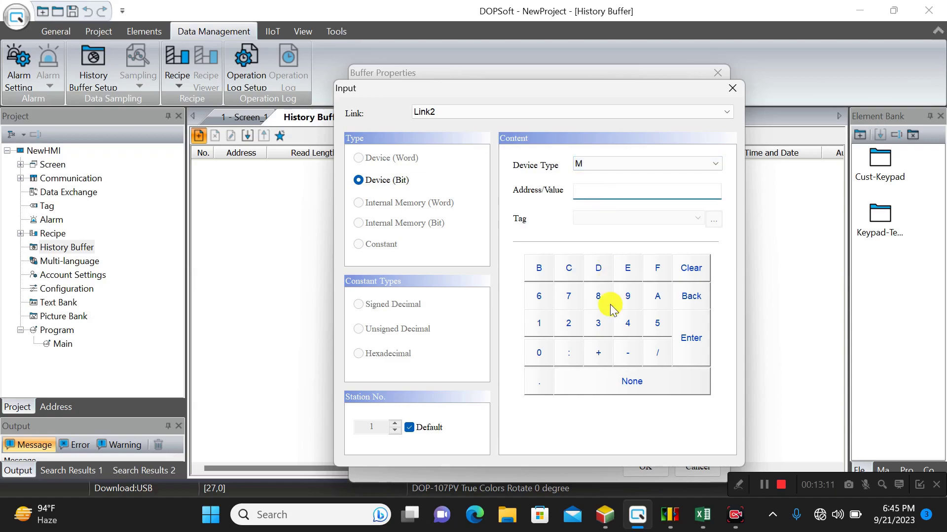
{"action": "left_click", "coordinate": [539, 353]}
{"action": "left_click", "coordinate": [693, 353]}
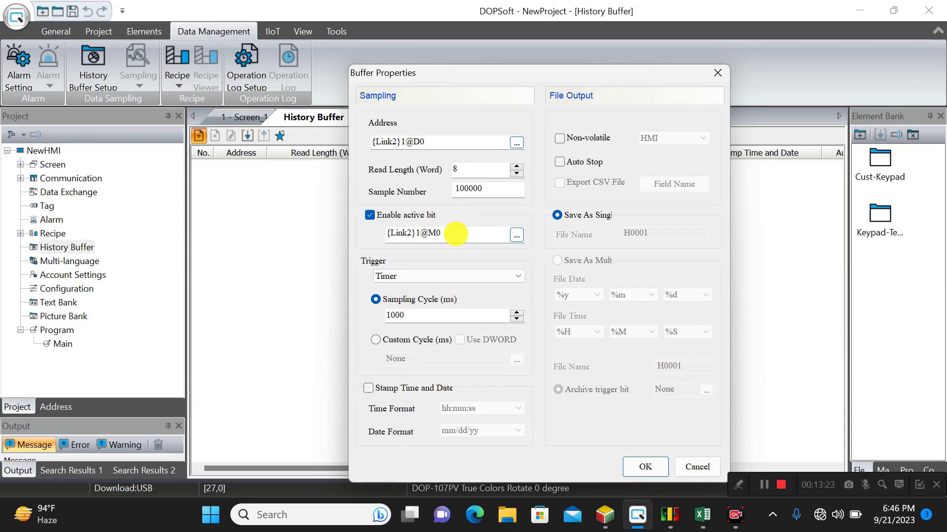
- Try PLC as the buffer's sampling trigger and restore the Timer trigger
{"action": "left_click", "coordinate": [424, 279]}
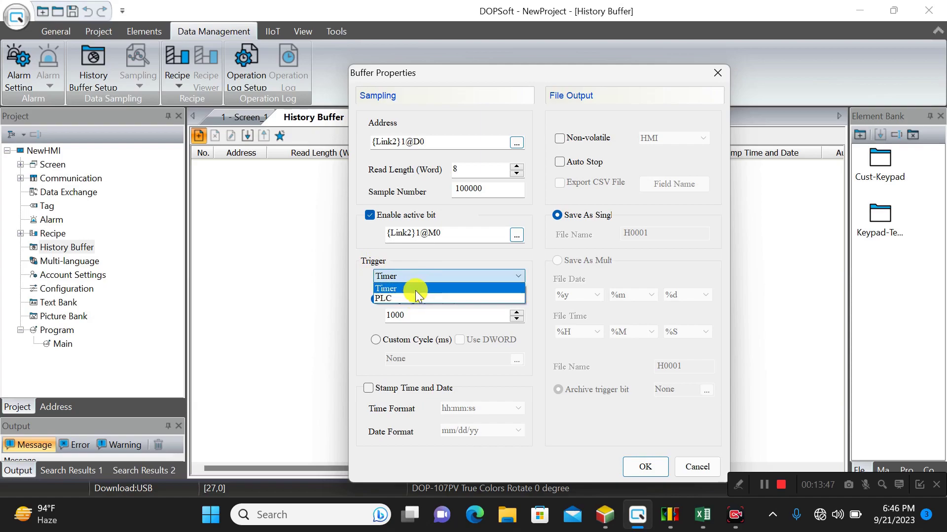
{"action": "left_click", "coordinate": [457, 248]}
{"action": "left_click", "coordinate": [431, 271]}
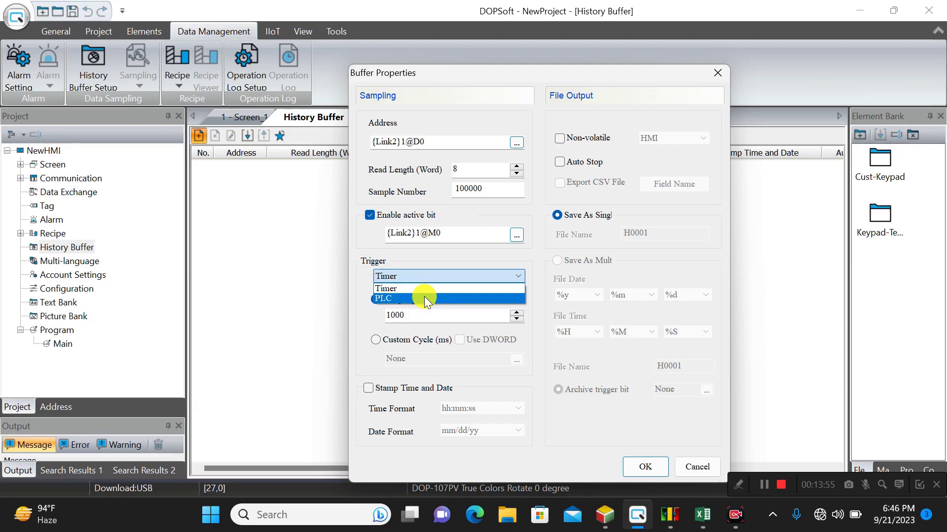
{"action": "left_click", "coordinate": [424, 299]}
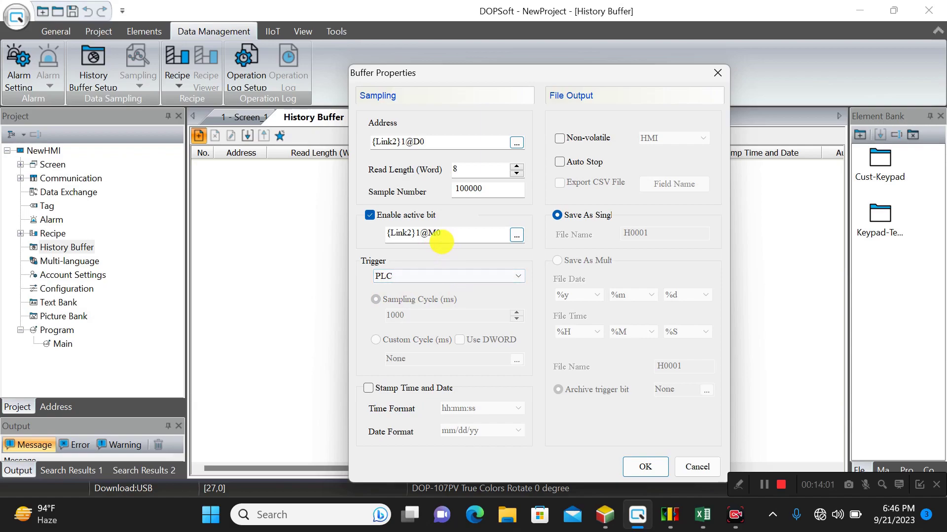
{"action": "left_click", "coordinate": [411, 277]}
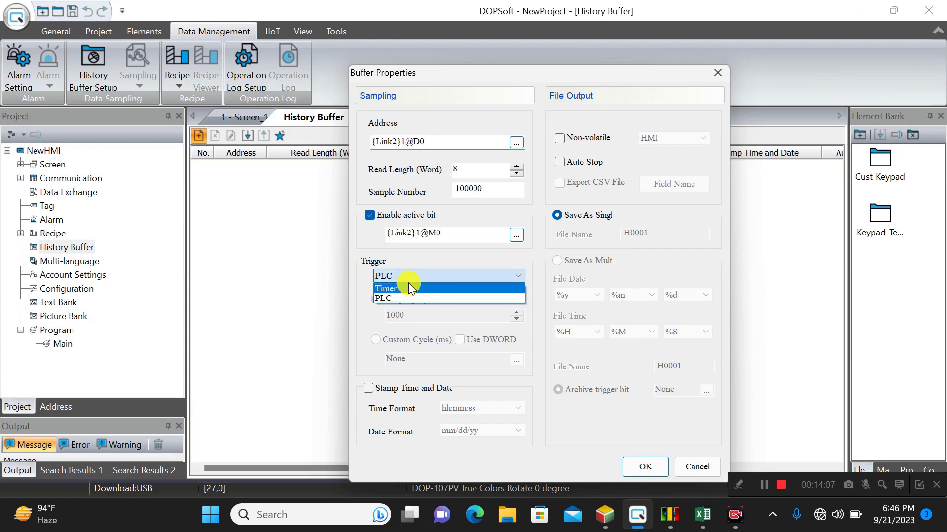
{"action": "left_click", "coordinate": [408, 283]}
{"action": "left_click", "coordinate": [424, 269]}
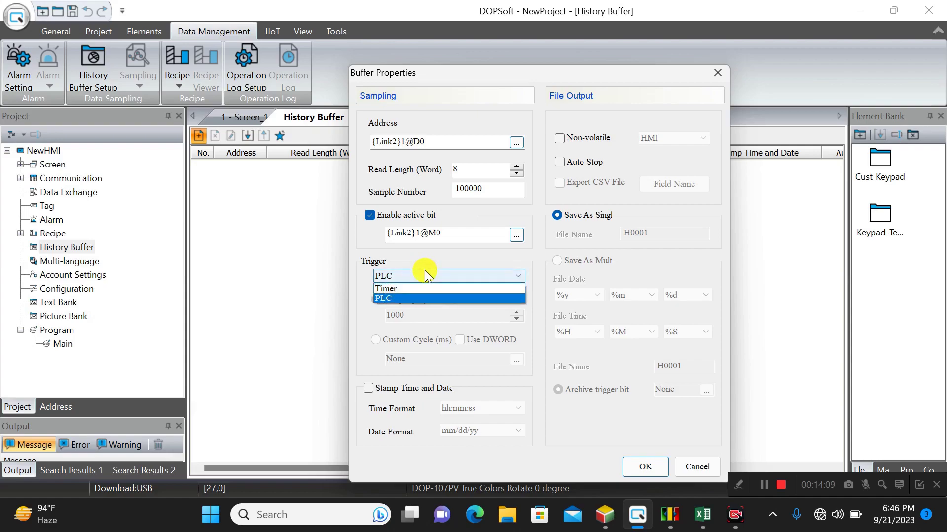
{"action": "left_click", "coordinate": [415, 288]}
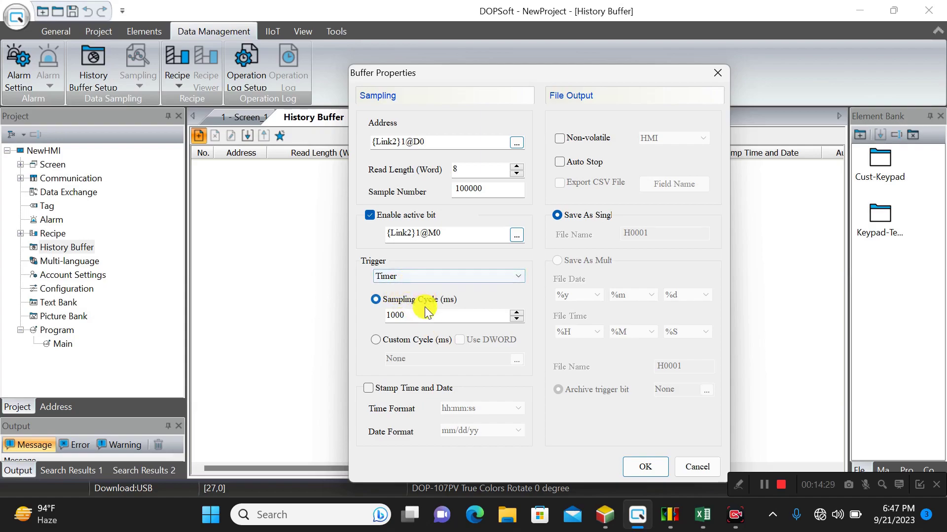
- Set the timer trigger's sampling cycle to 100 ms
{"action": "left_click_drag", "start_coordinate": [424, 314], "coordinate": [403, 315]}
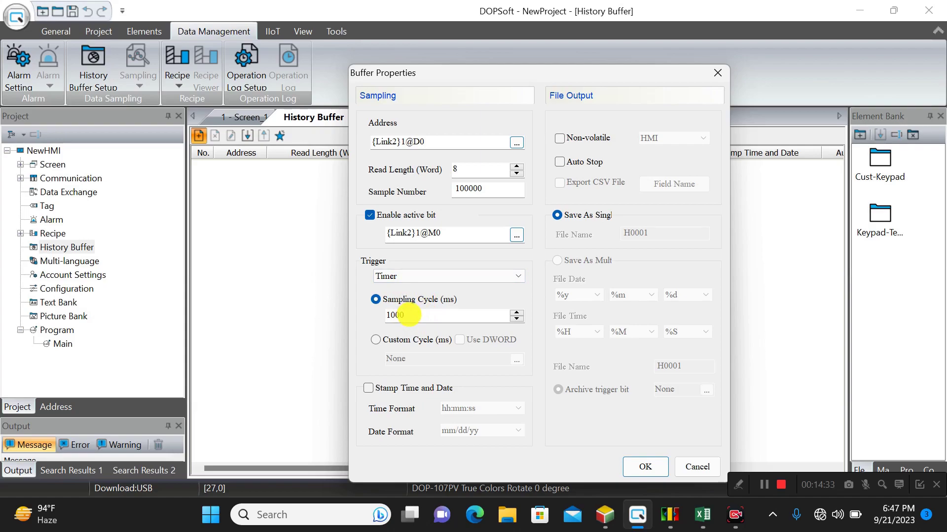
{"action": "left_click", "coordinate": [401, 315]}
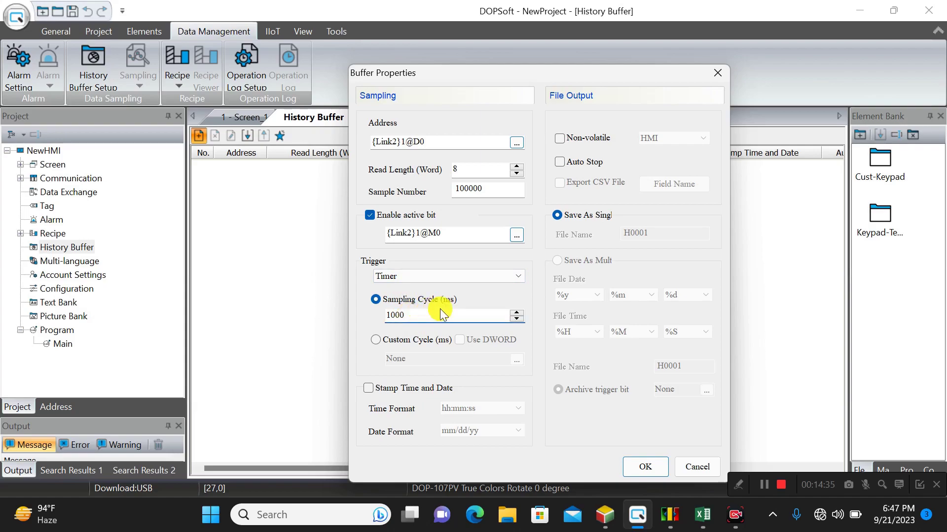
{"action": "left_click", "coordinate": [383, 298]}
{"action": "key", "text": "BackSpace"}
{"action": "key", "text": "BackSpace"}
{"action": "key", "text": "BackSpace"}
{"action": "type", "text": "00"}
{"action": "left_click", "coordinate": [408, 276]}
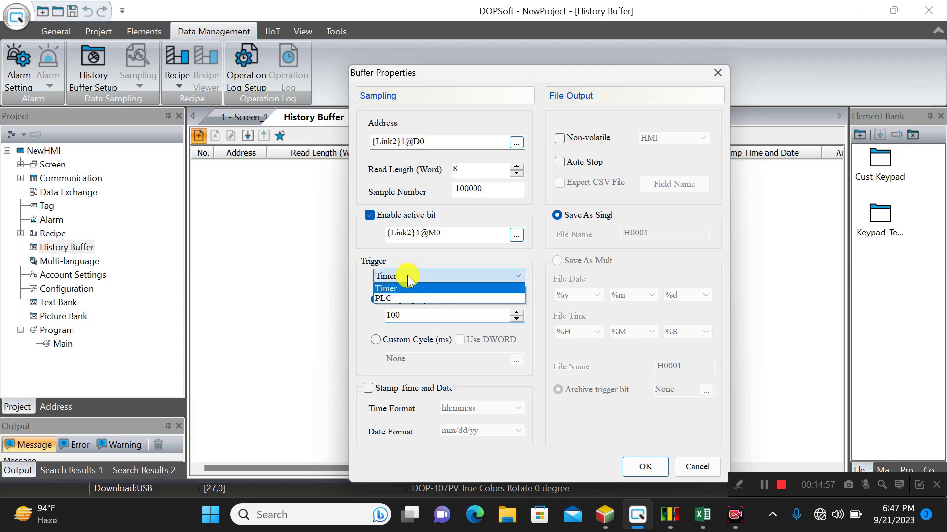
{"action": "left_click", "coordinate": [400, 298]}
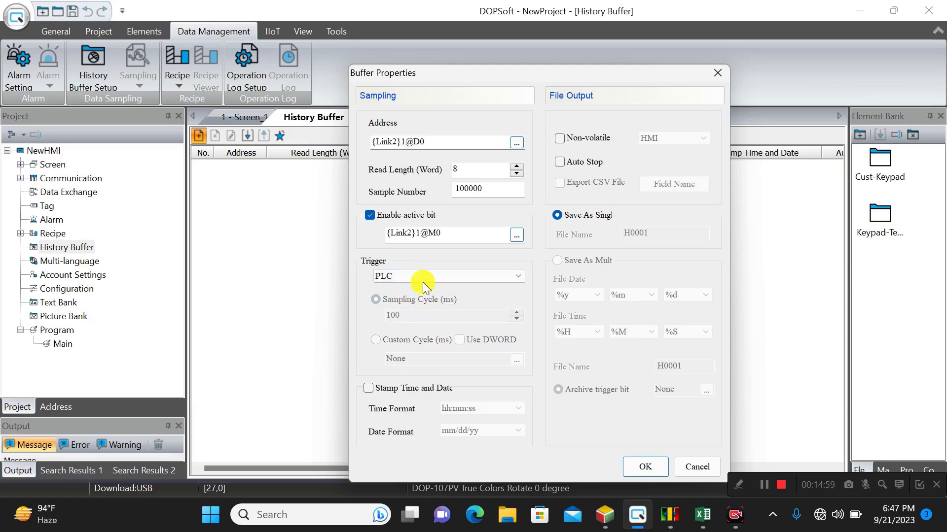
{"action": "left_click", "coordinate": [397, 278]}
{"action": "left_click", "coordinate": [392, 289]}
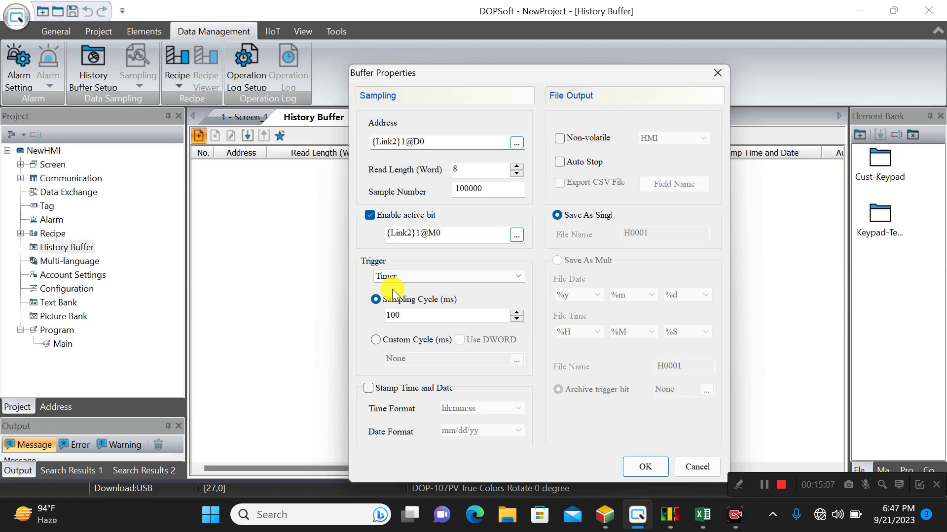
- Set the history buffer's timer sampling cycle to 1000 ms
{"action": "left_click", "coordinate": [409, 315]}
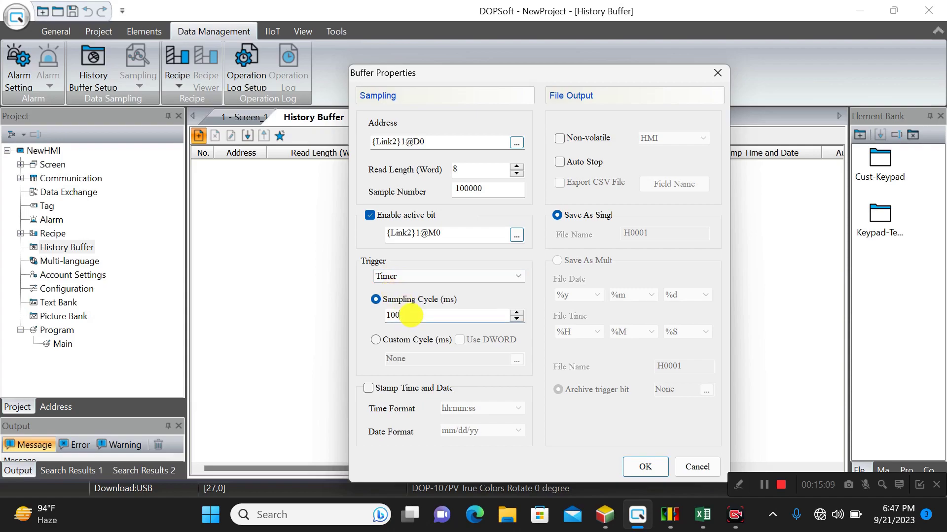
{"action": "type", "text": "0"}
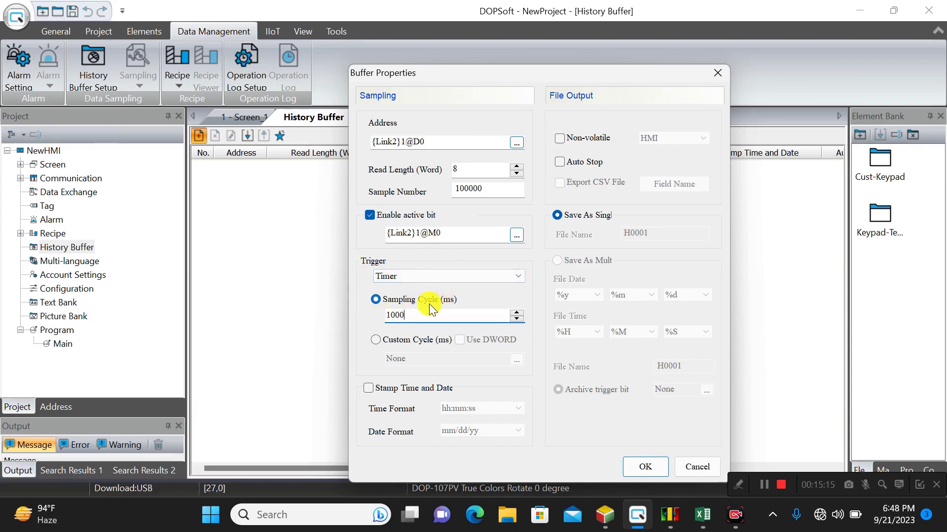
- Enable time and date stamping for the history buffer with the date format dd/mm/yy
{"action": "left_click", "coordinate": [369, 388]}
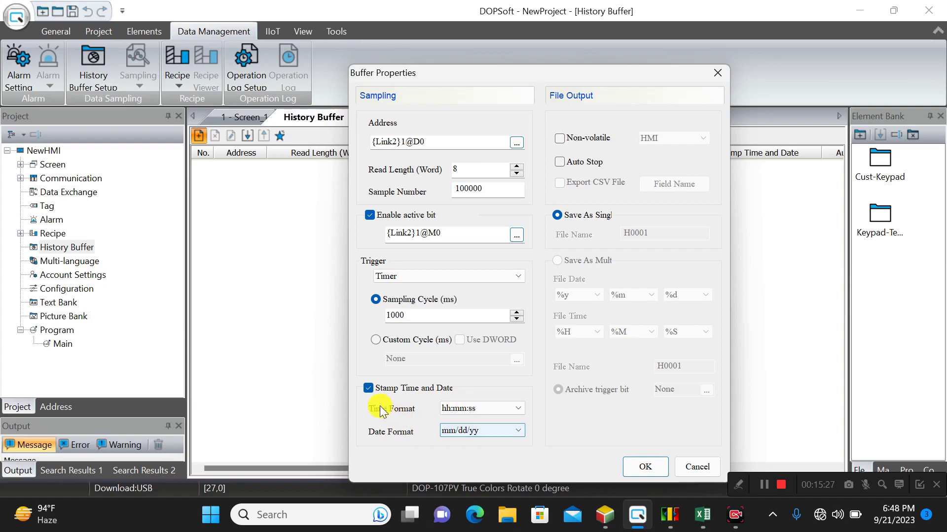
{"action": "left_click", "coordinate": [367, 387]}
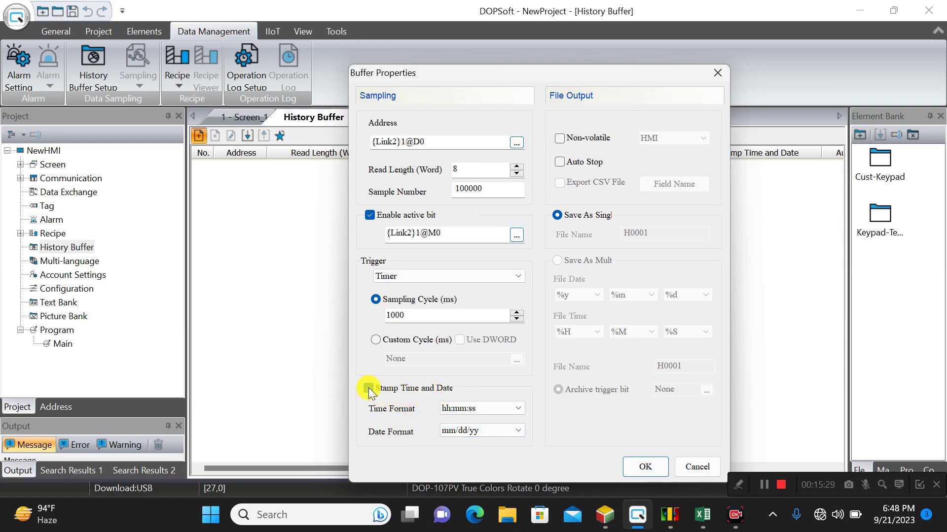
{"action": "left_click", "coordinate": [368, 388]}
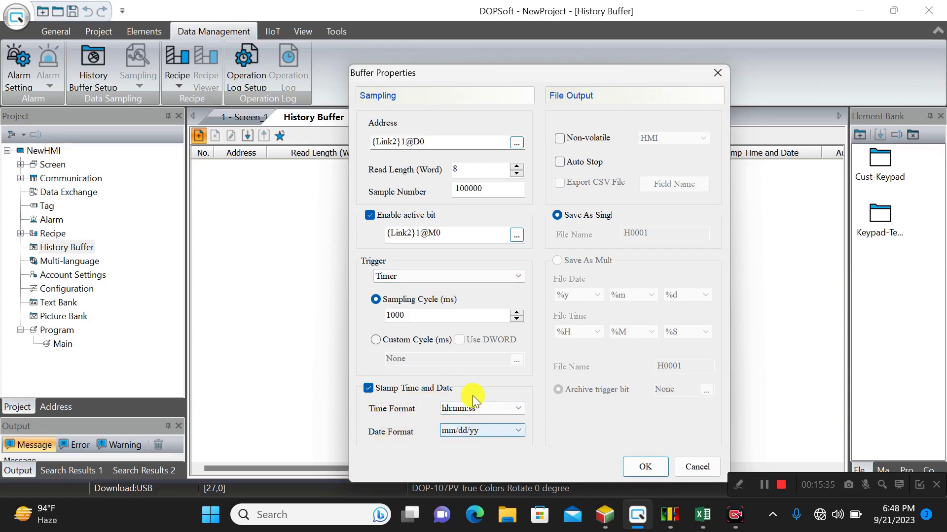
{"action": "left_click", "coordinate": [370, 393]}
{"action": "left_click", "coordinate": [493, 431]}
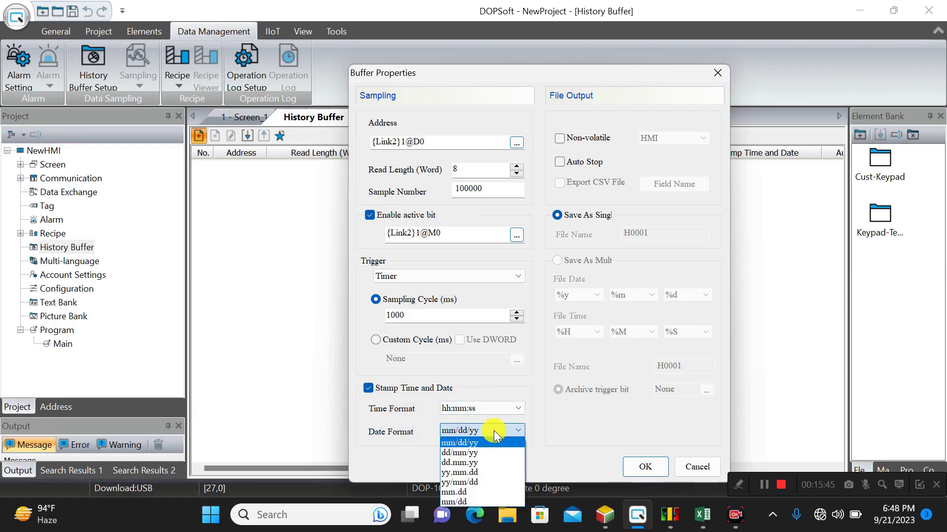
{"action": "left_click", "coordinate": [486, 454]}
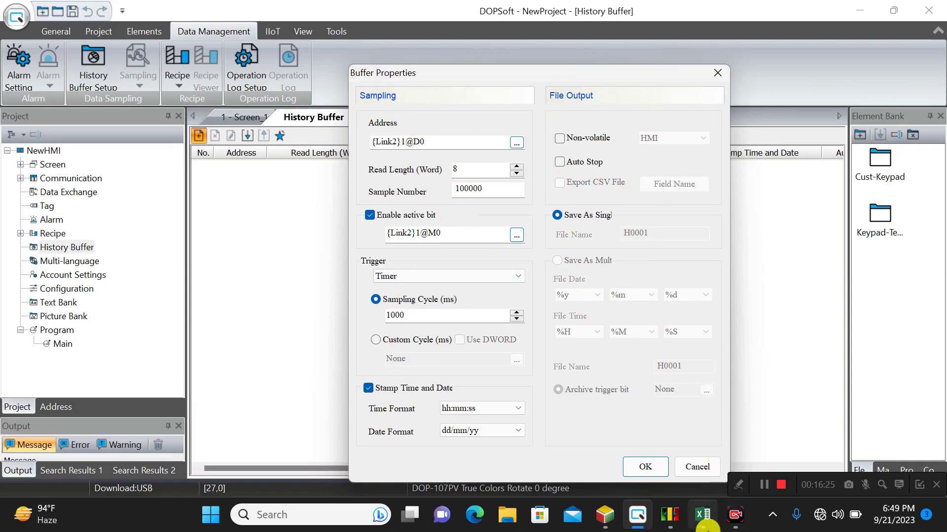
- Switch to the DATA LOG workbook in Excel, review its sample log rows, and return to the buffer properties in DOPSoft
{"action": "left_click", "coordinate": [703, 515]}
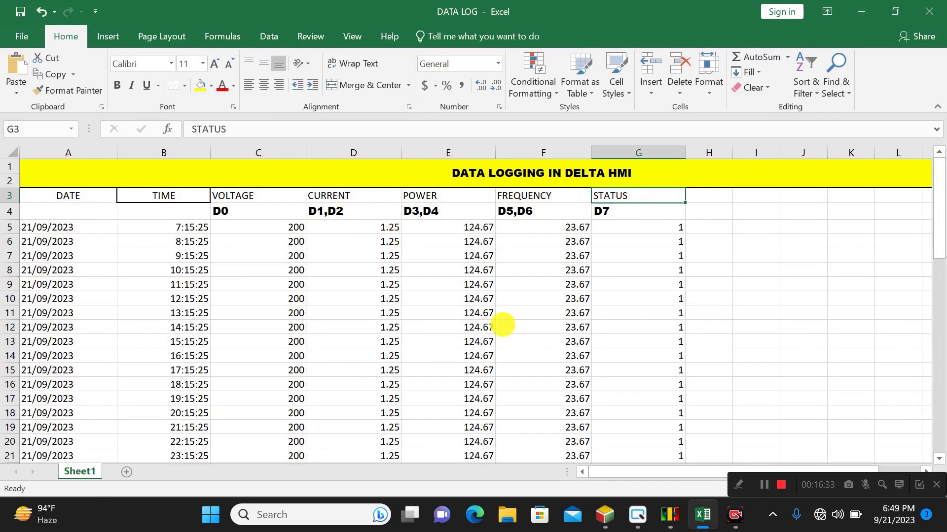
{"action": "left_click", "coordinate": [756, 298]}
{"action": "left_click_drag", "start_coordinate": [936, 204], "coordinate": [939, 291]}
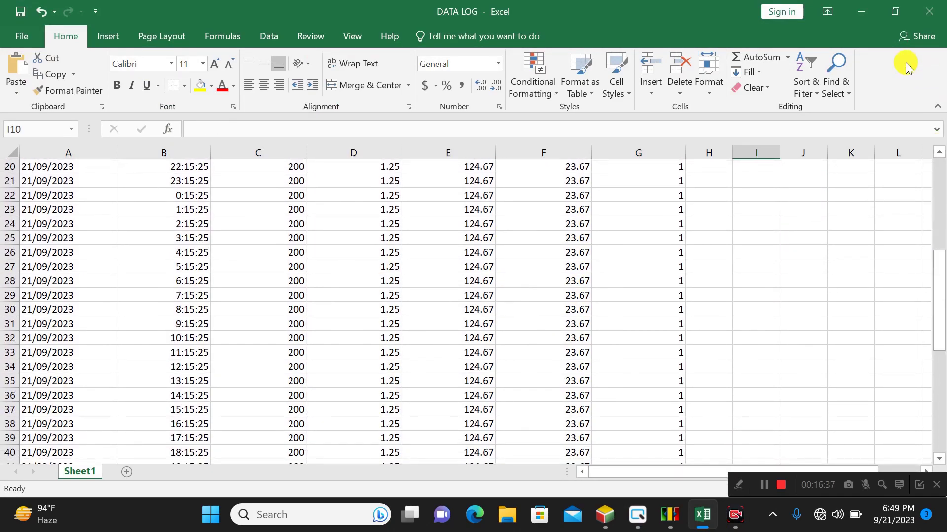
{"action": "left_click", "coordinate": [861, 11]}
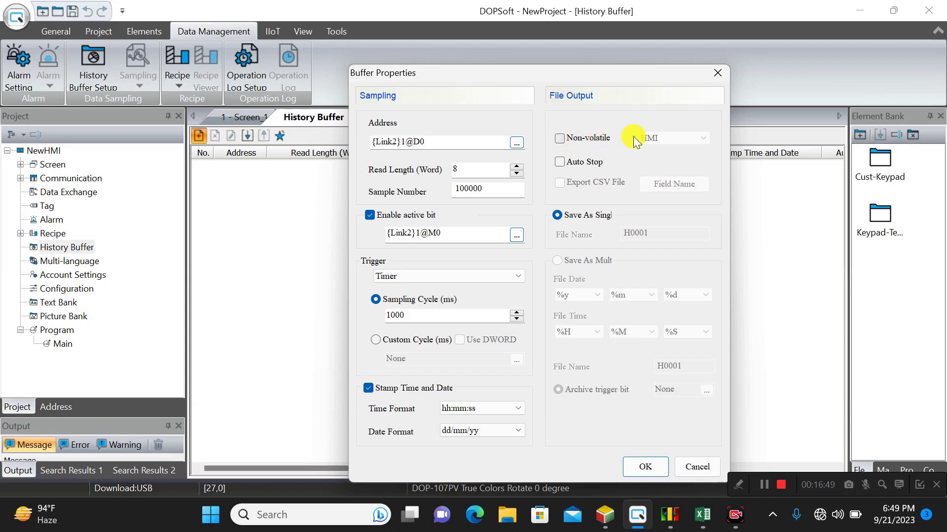
- Make the history buffer non-volatile and choose USB Disk as its storage location
{"action": "left_click", "coordinate": [559, 137]}
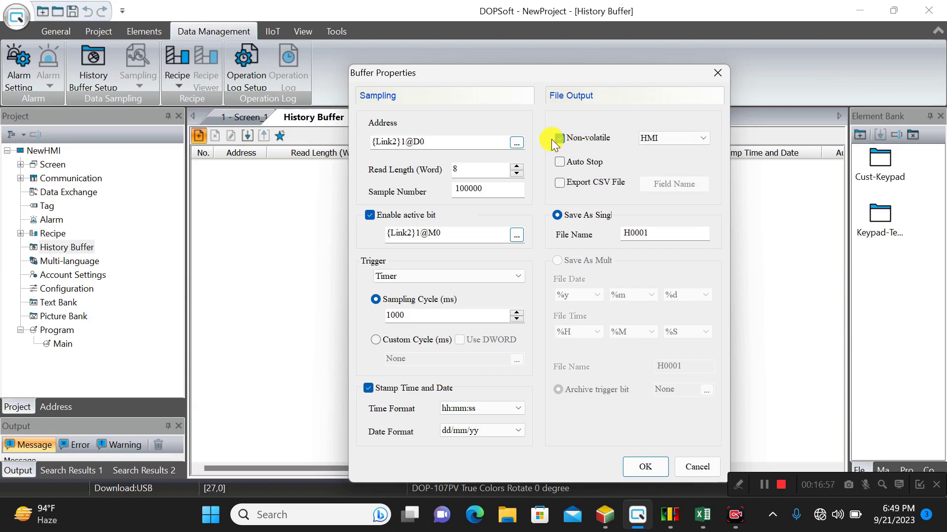
{"action": "left_click", "coordinate": [558, 138]}
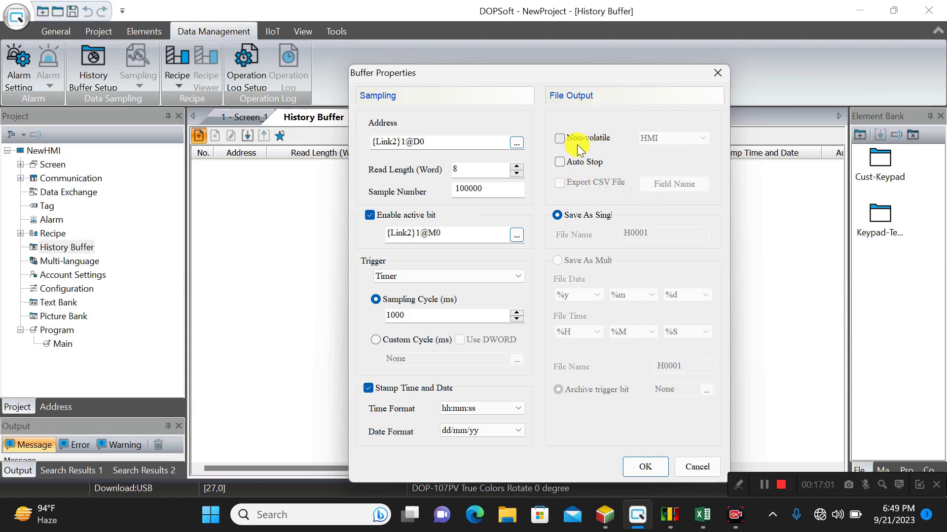
{"action": "left_click", "coordinate": [561, 140]}
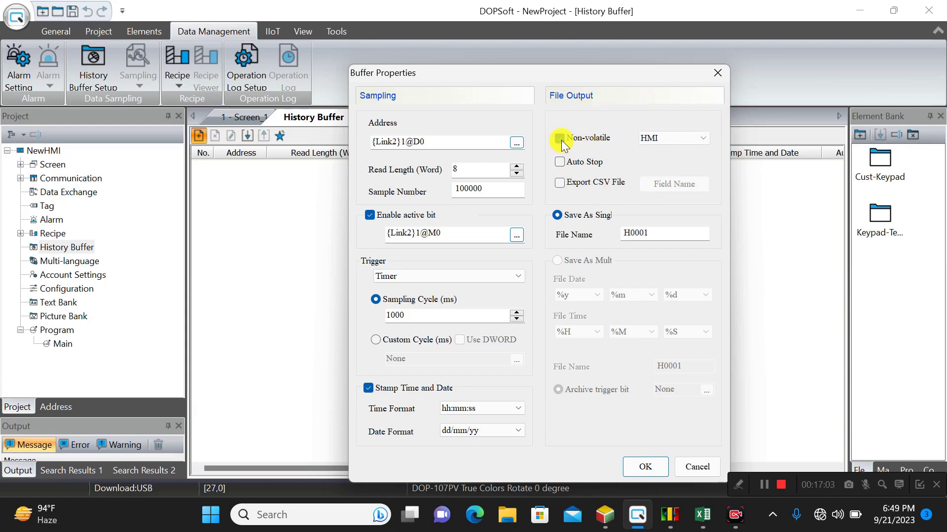
{"action": "left_click", "coordinate": [682, 140]}
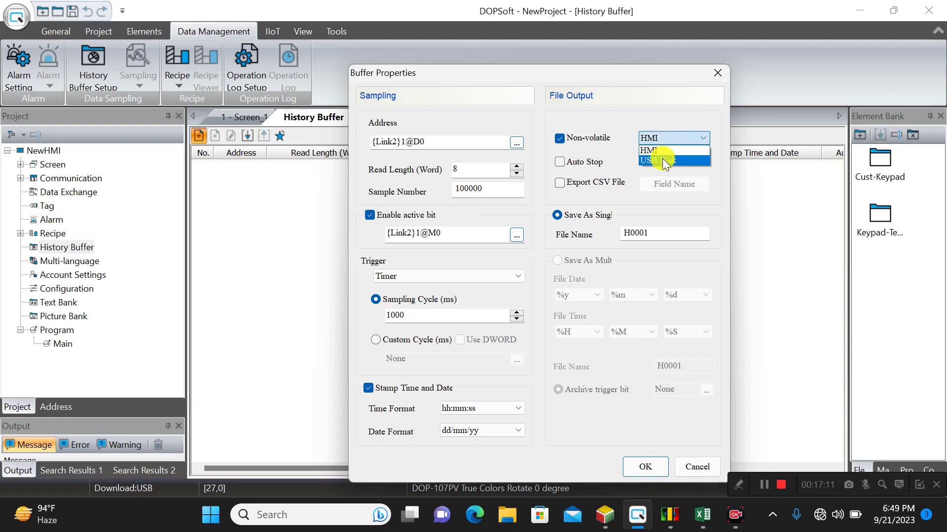
{"action": "left_click", "coordinate": [662, 158]}
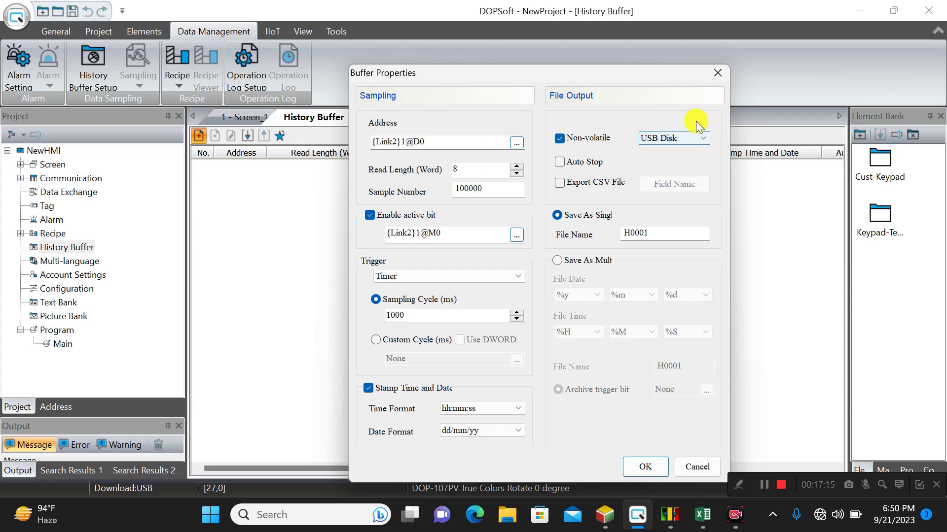
{"action": "left_click", "coordinate": [657, 137]}
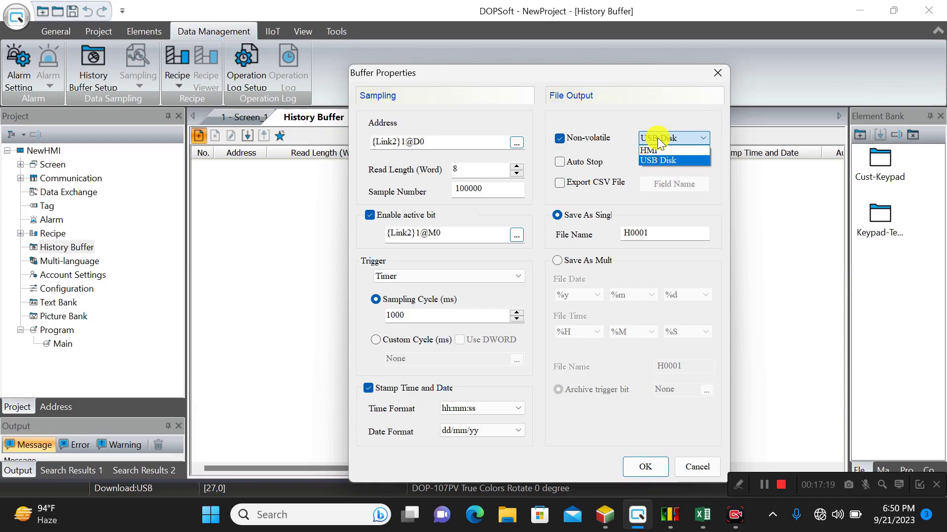
{"action": "left_click", "coordinate": [661, 158]}
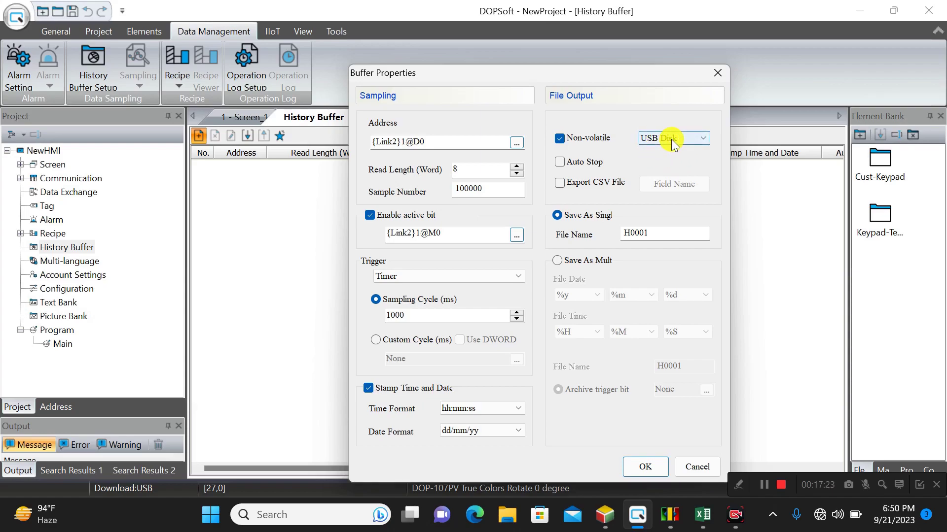
{"action": "left_click", "coordinate": [560, 161]}
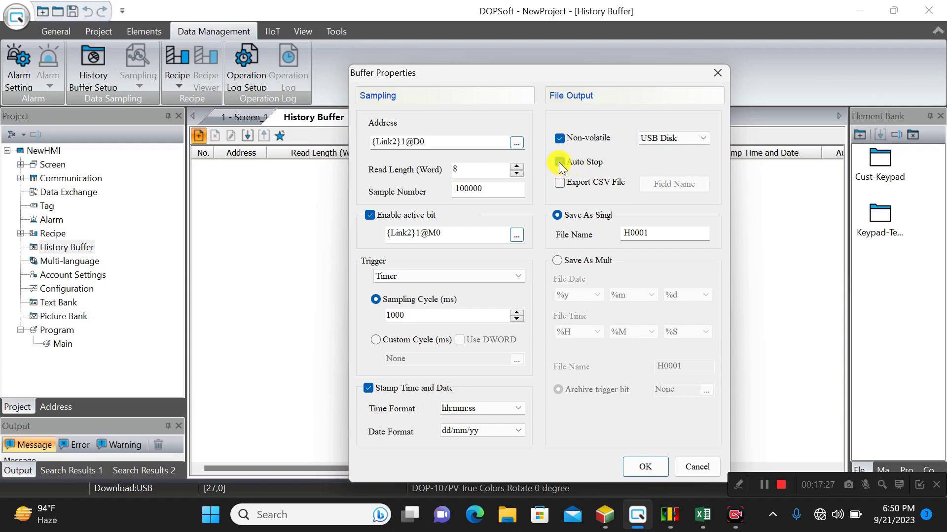
{"action": "left_click", "coordinate": [485, 190]}
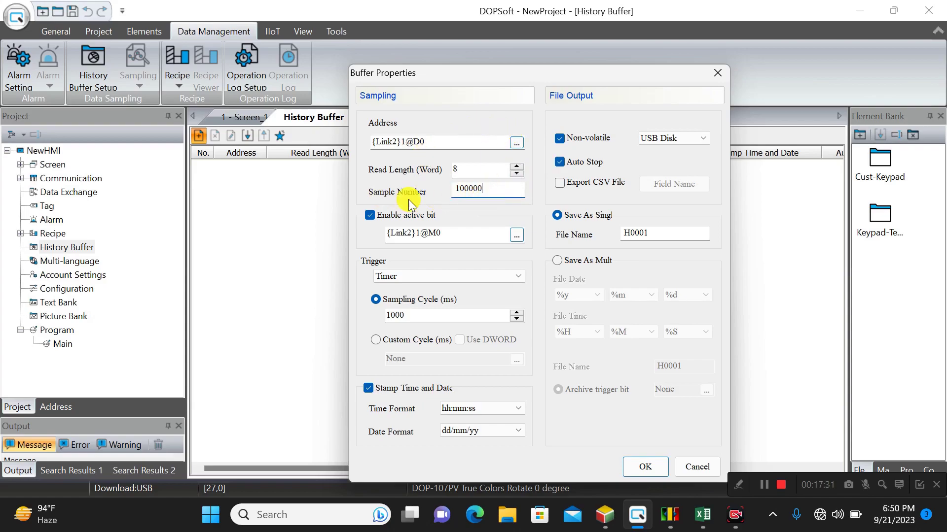
{"action": "left_click", "coordinate": [559, 163]}
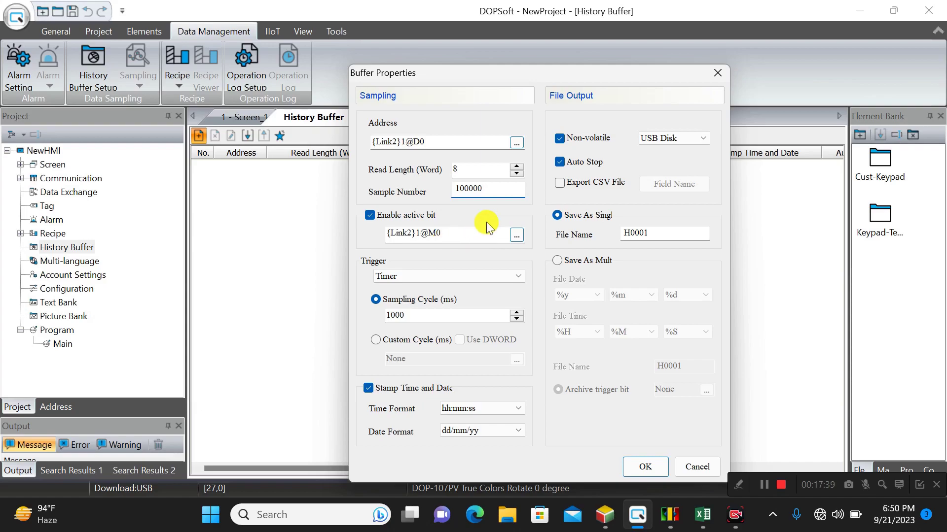
{"action": "left_click", "coordinate": [484, 189]}
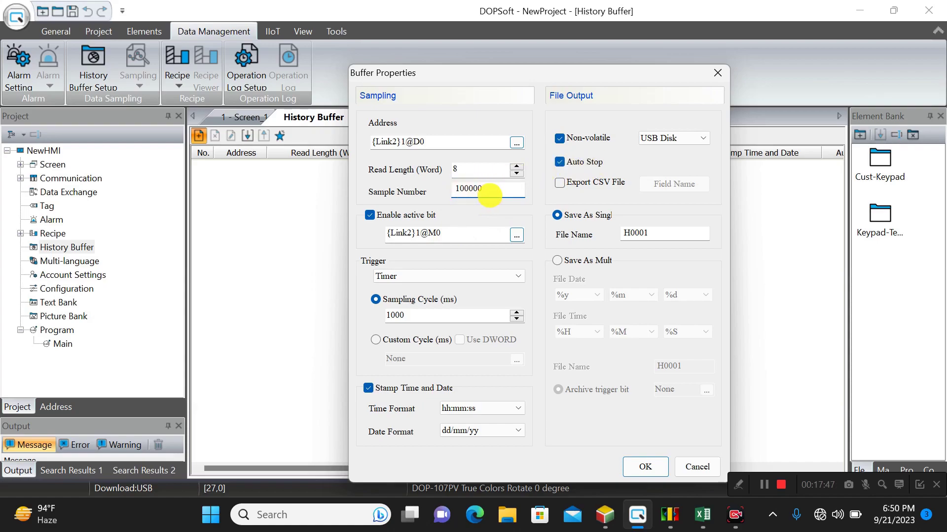
{"action": "left_click", "coordinate": [560, 162]}
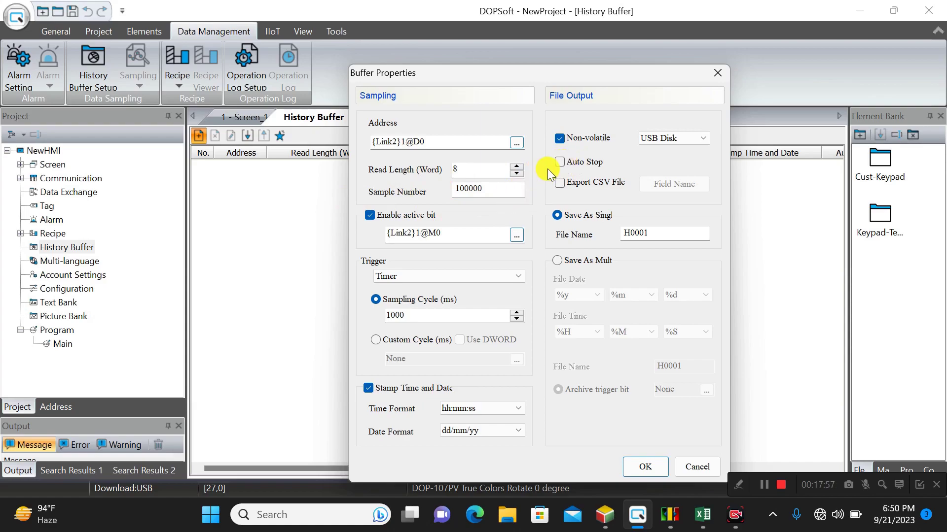
{"action": "left_click", "coordinate": [562, 162]}
- Enable CSV file export for the history buffer
{"action": "left_click", "coordinate": [560, 183]}
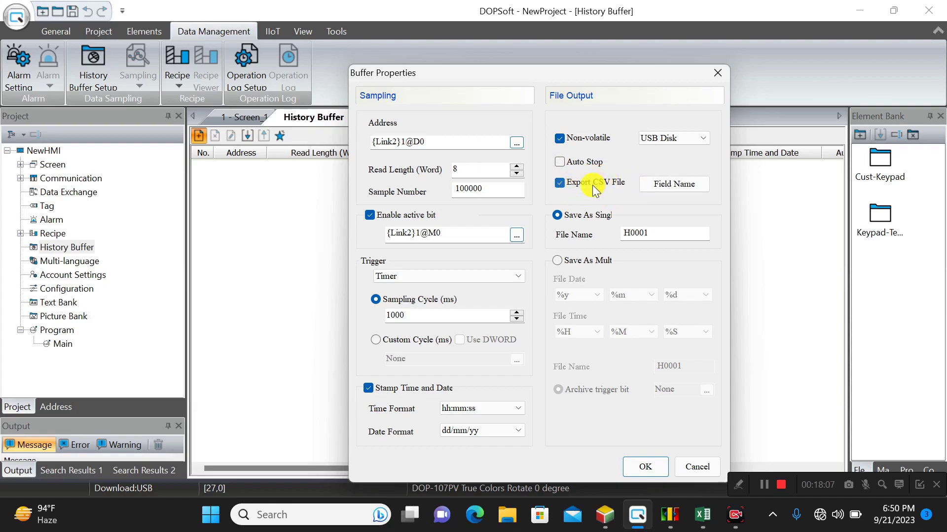
{"action": "left_click", "coordinate": [672, 184]}
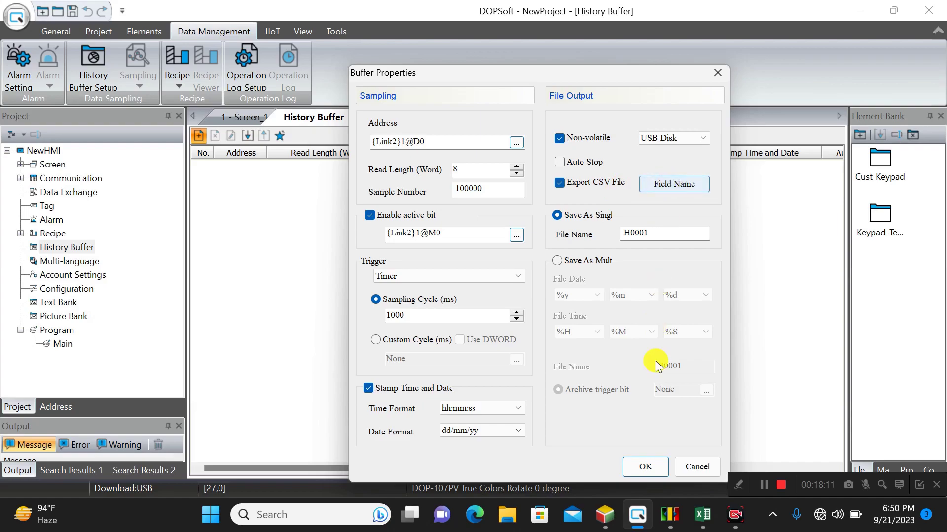
- Check the column headings and register addresses in the Excel DATA LOG workbook, and return to DOPSoft
{"action": "left_click", "coordinate": [712, 518]}
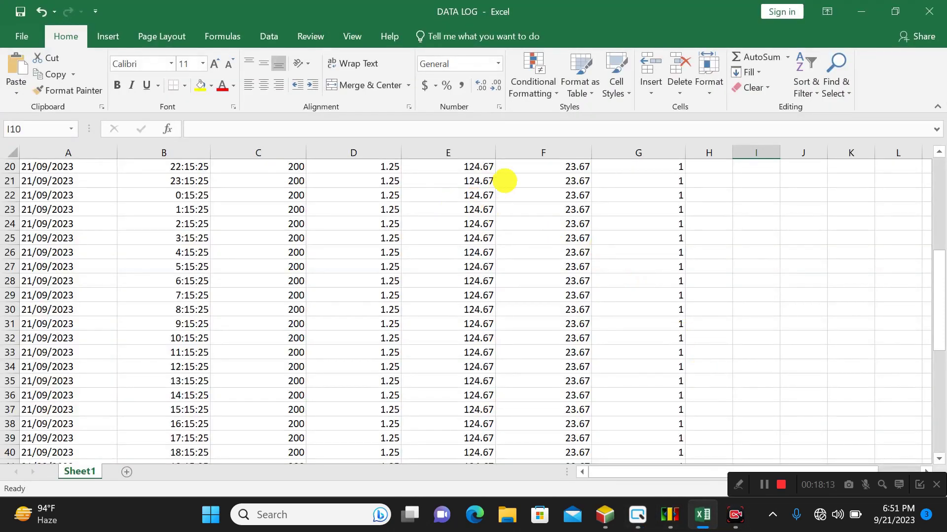
{"action": "left_click_drag", "start_coordinate": [942, 280], "coordinate": [939, 282]}
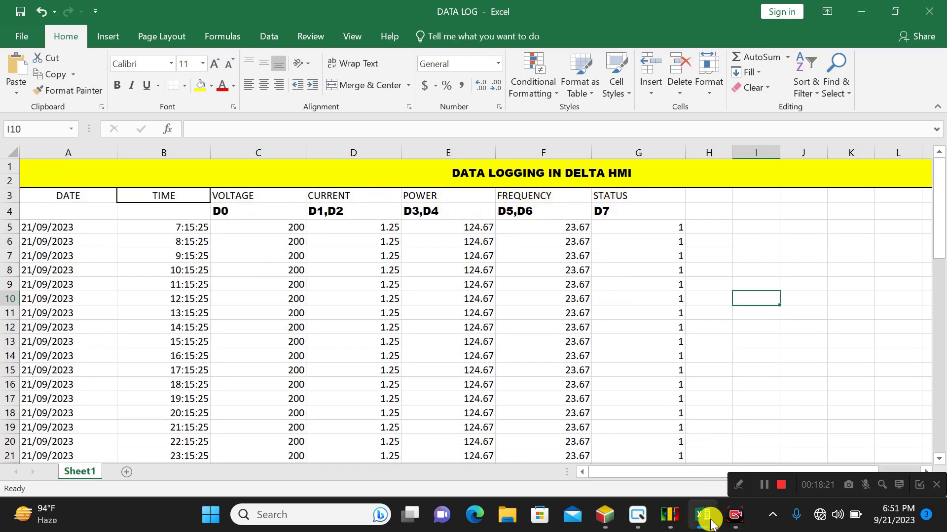
{"action": "left_click", "coordinate": [635, 516]}
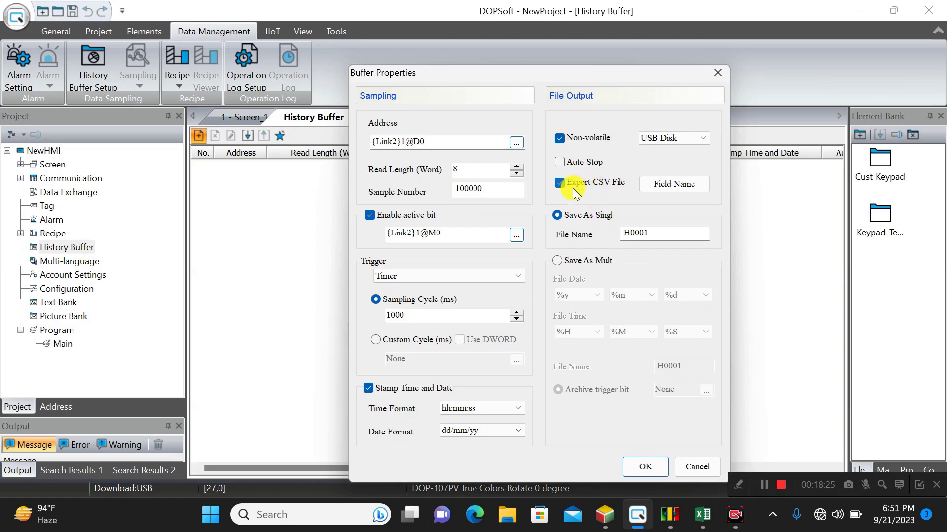
- Open the CSV field name settings of the history buffer and name column item 0 VOLTAGE
{"action": "left_click", "coordinate": [669, 186]}
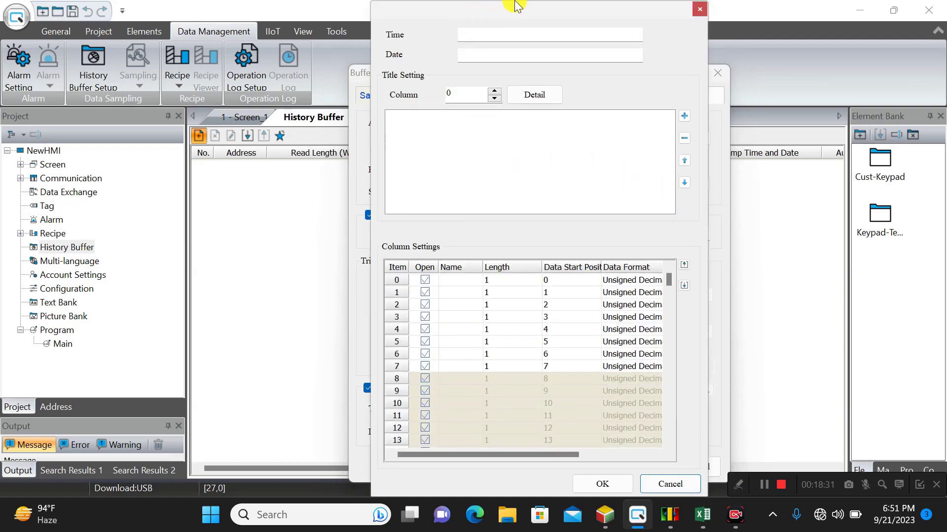
{"action": "left_click_drag", "start_coordinate": [515, 6], "coordinate": [490, 6]}
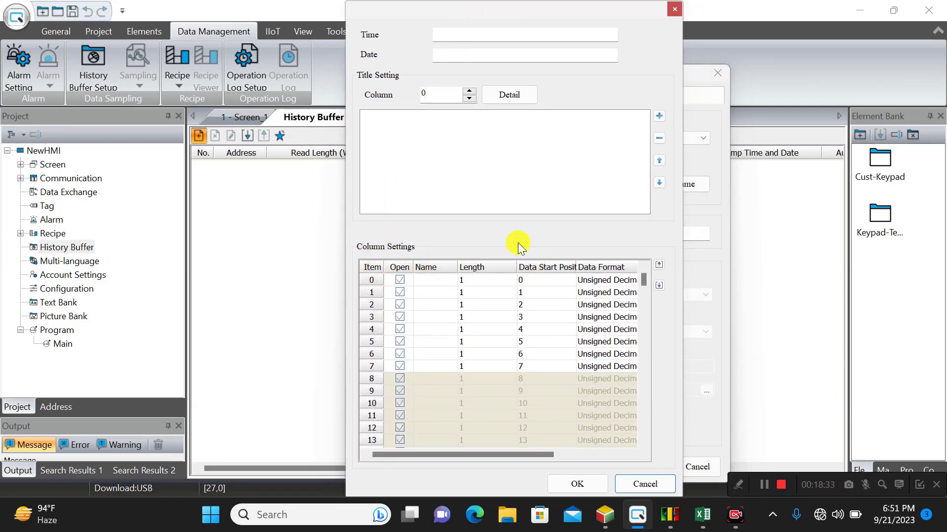
{"action": "left_click", "coordinate": [436, 276]}
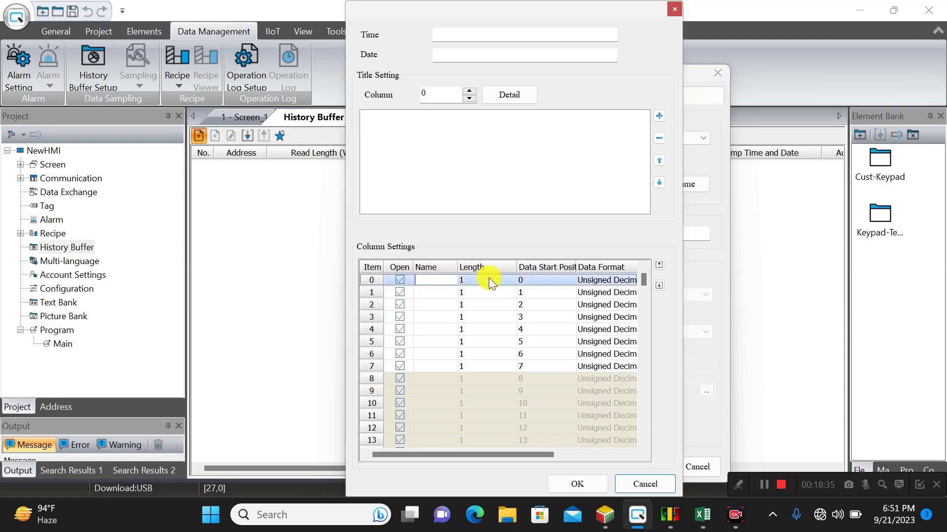
{"action": "left_click", "coordinate": [551, 284]}
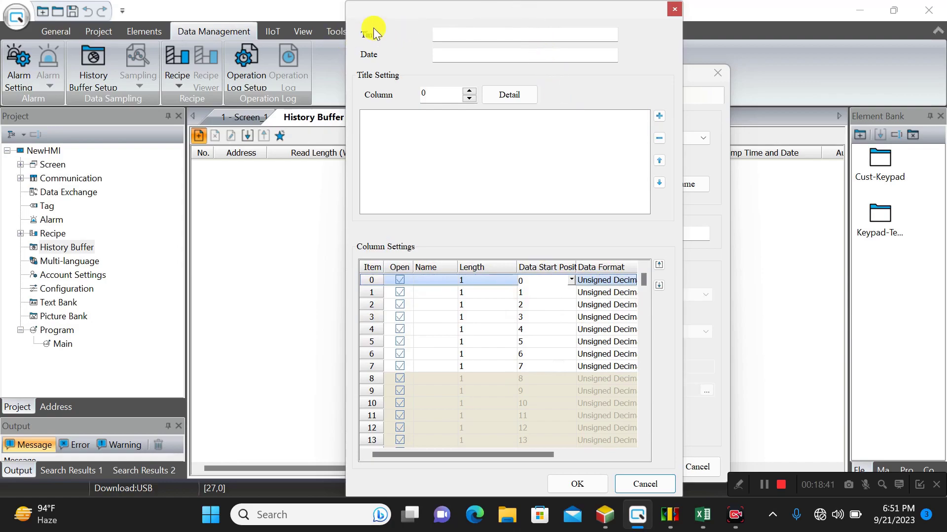
{"action": "left_click_drag", "start_coordinate": [498, 4], "coordinate": [276, 26]}
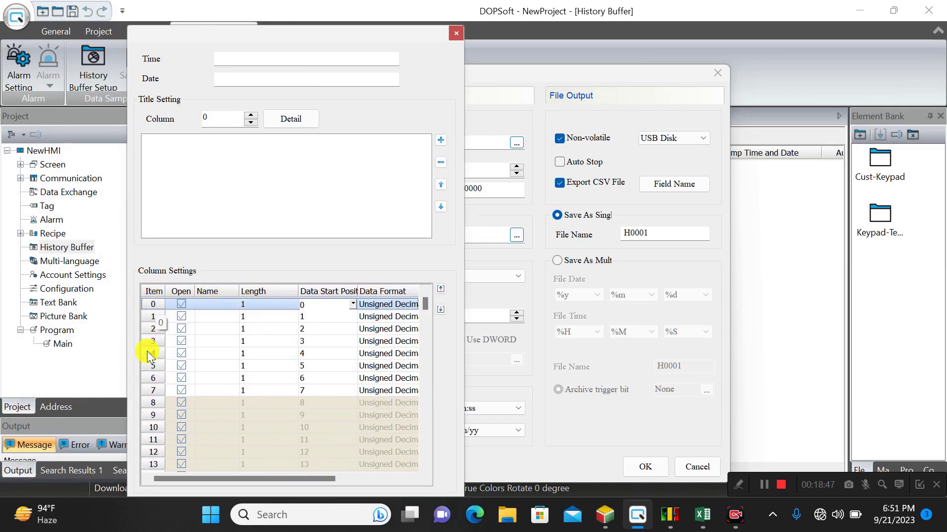
{"action": "left_click_drag", "start_coordinate": [306, 29], "coordinate": [691, 13]}
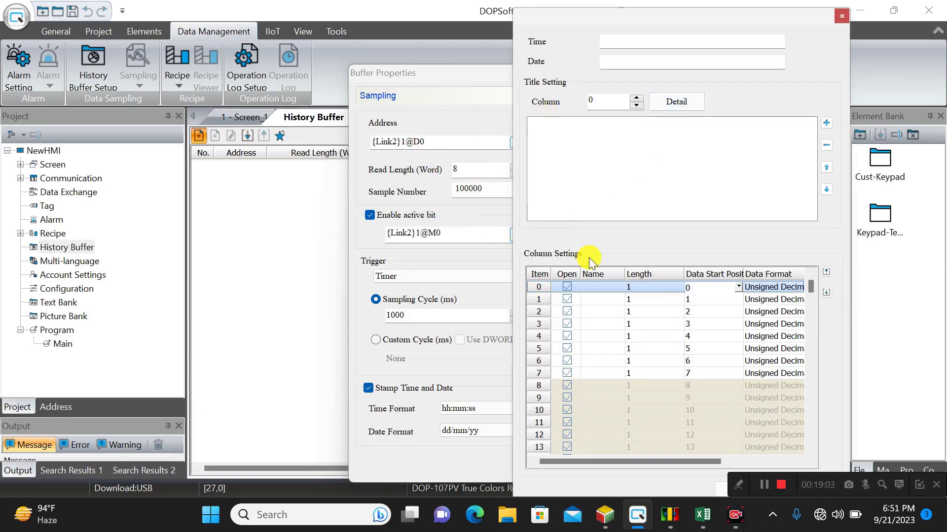
{"action": "left_click", "coordinate": [609, 287]}
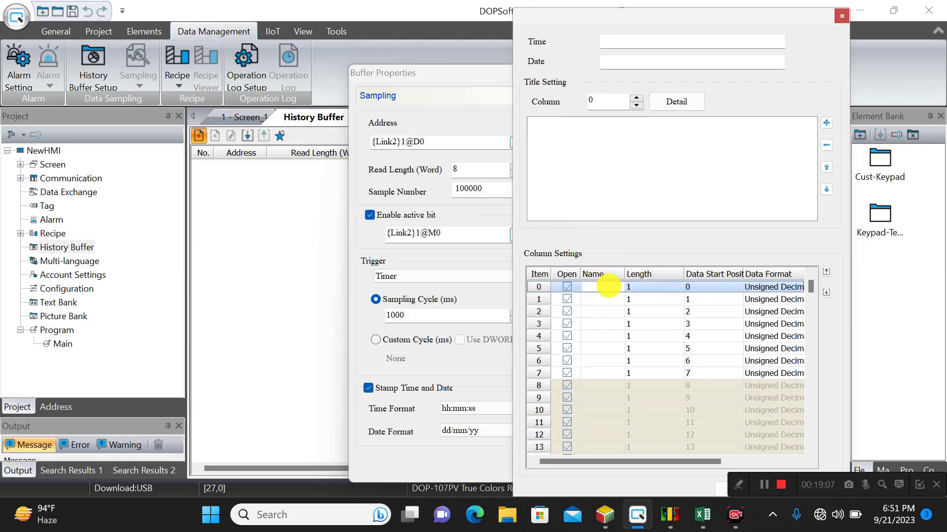
{"action": "type", "text": "VOLTAGE"}
{"action": "left_click", "coordinate": [637, 290]}
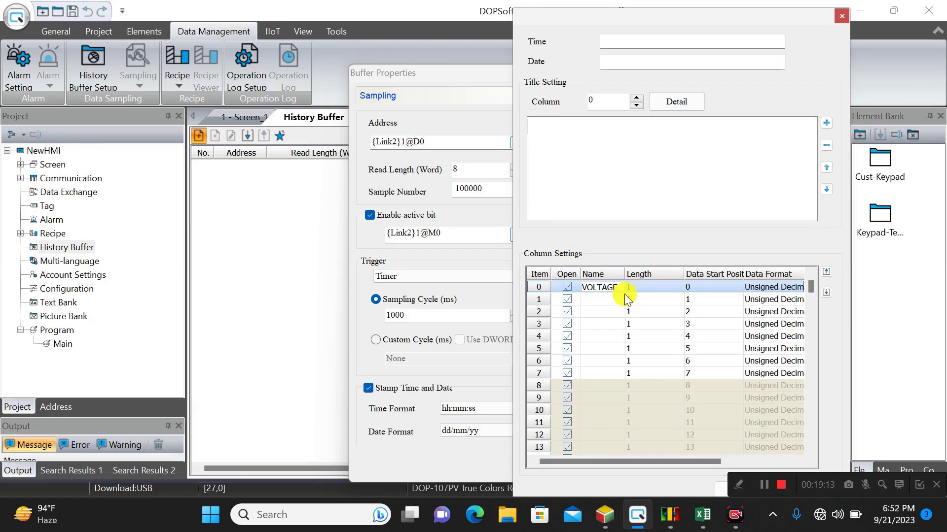
- Switch to the DATA LOG workbook in Excel, check the row 3 headings from VOLTAGE to FREQUENCY, and return to DOPSoft
{"action": "left_click", "coordinate": [702, 514]}
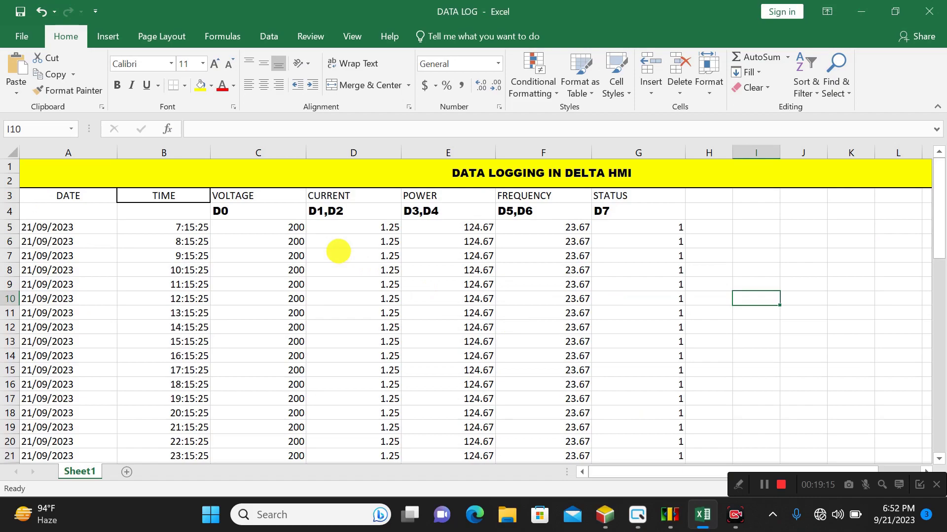
{"action": "left_click", "coordinate": [238, 195]}
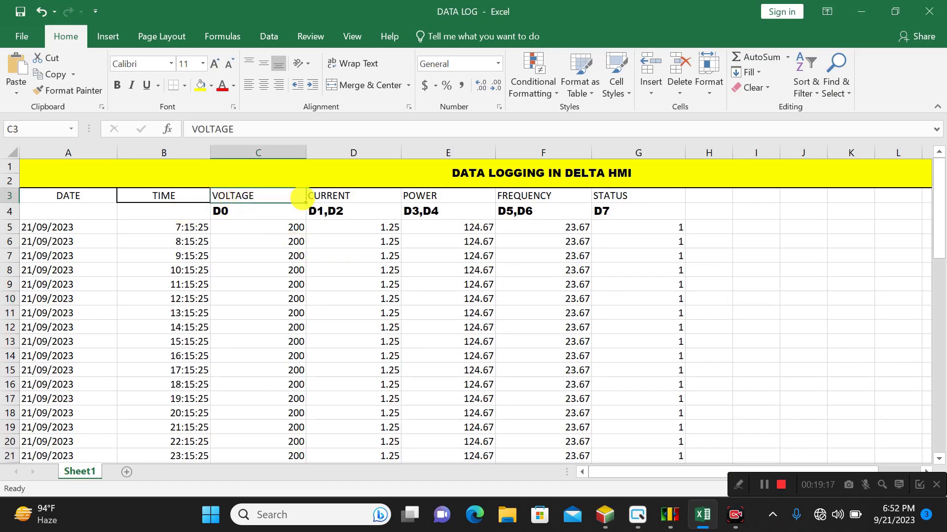
{"action": "left_click", "coordinate": [330, 197]}
{"action": "left_click", "coordinate": [442, 200]}
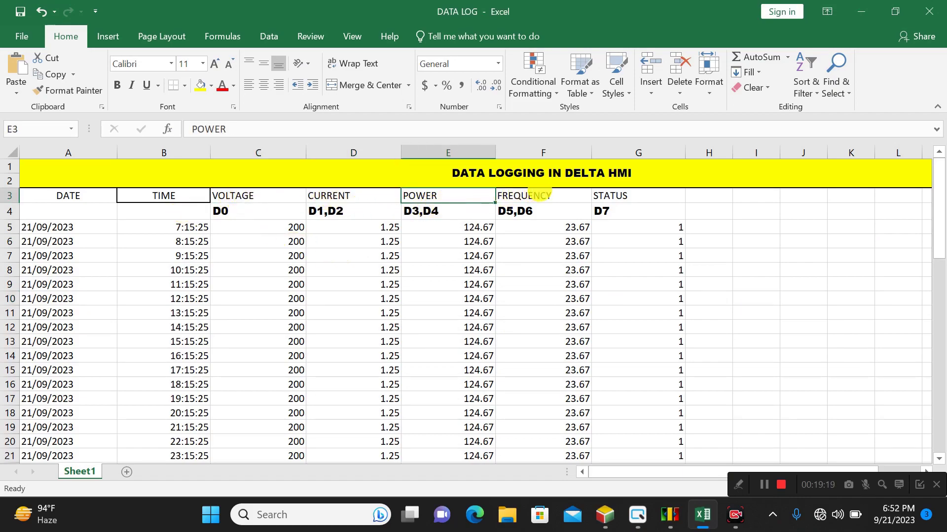
{"action": "left_click", "coordinate": [538, 195]}
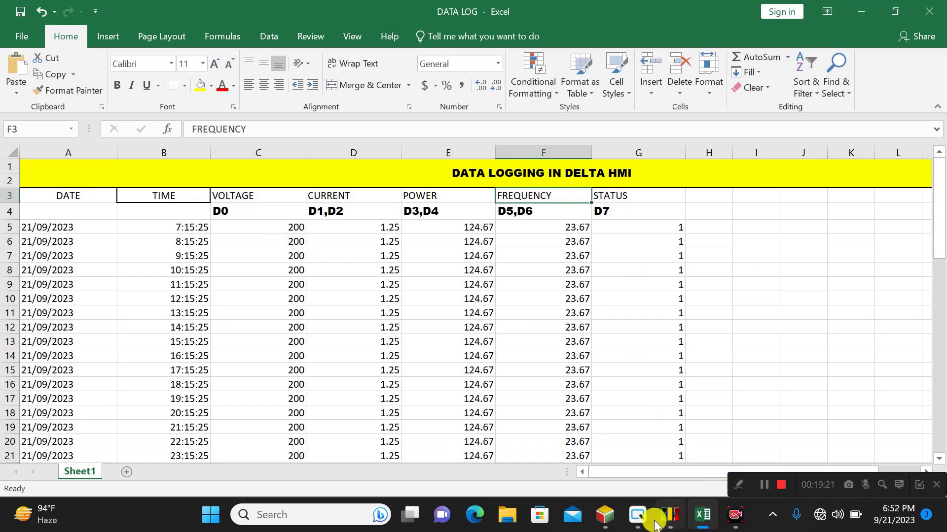
{"action": "left_click", "coordinate": [639, 516]}
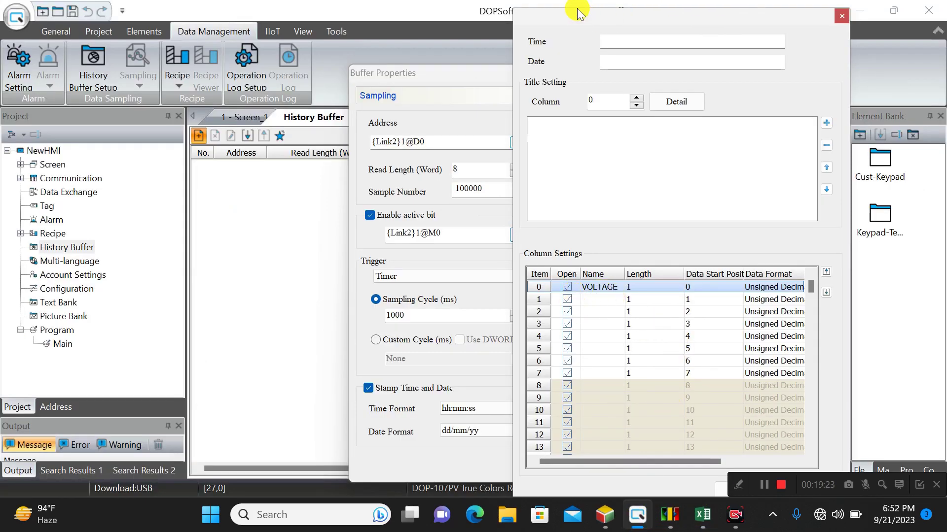
- Name column item 1 CURRENT and column item 2 POWER
{"action": "left_click", "coordinate": [602, 299]}
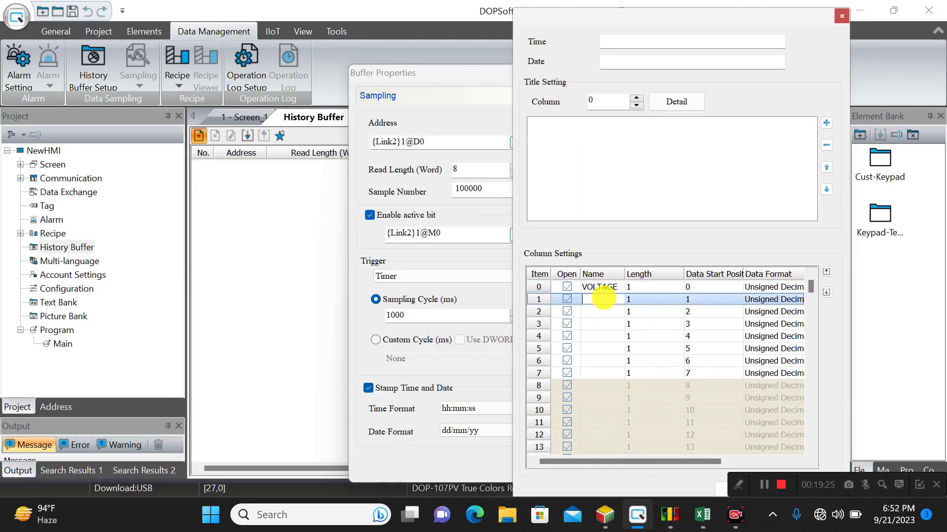
{"action": "type", "text": "CUU"}
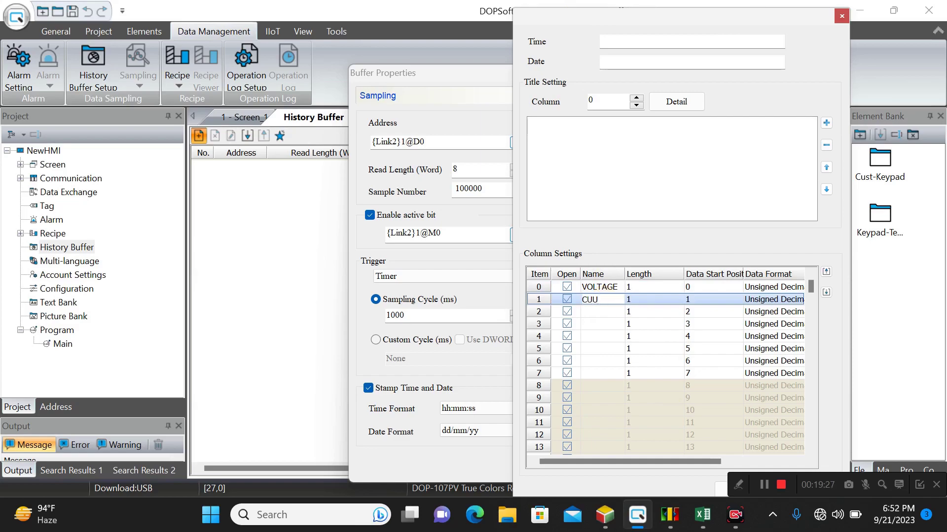
{"action": "key", "text": "BackSpace"}
{"action": "type", "text": "RRENT"}
{"action": "left_click", "coordinate": [598, 311]}
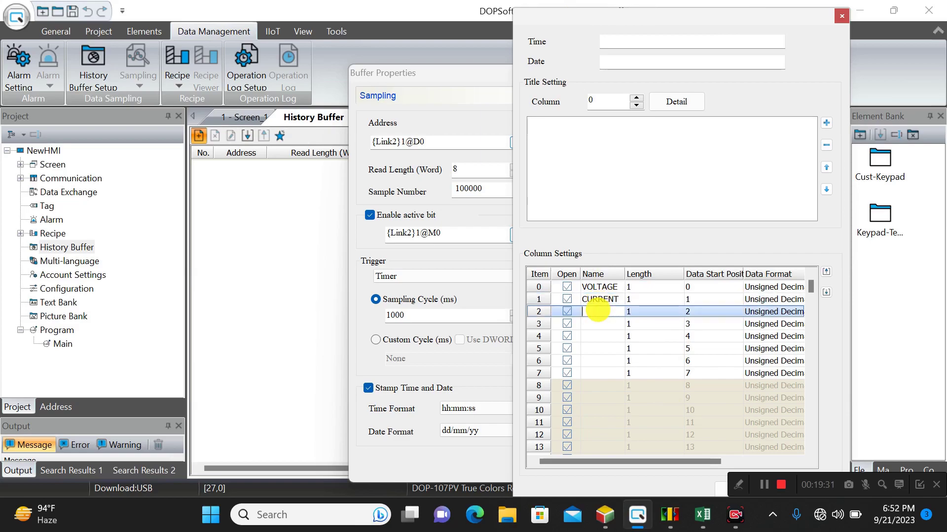
{"action": "type", "text": "POWER"}
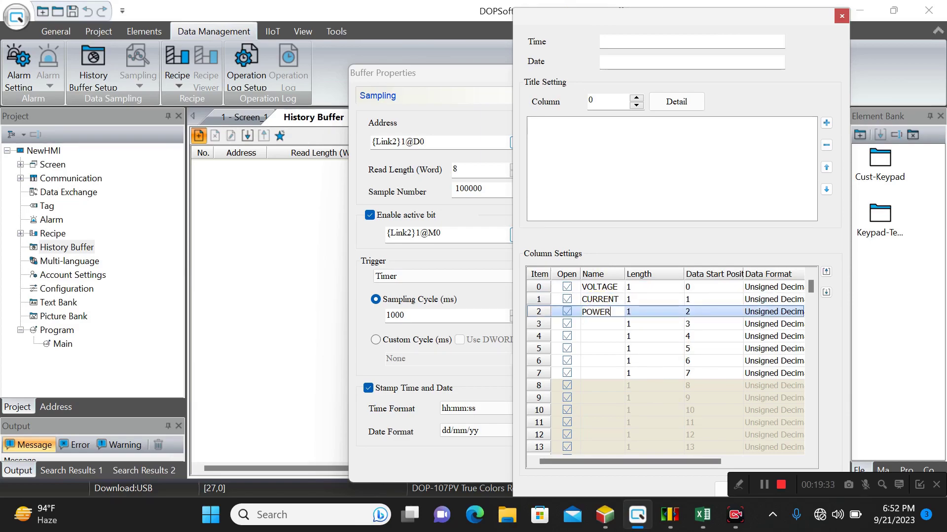
- Name column item 3 FREQUENCY and column item 4 STATUS
{"action": "left_click", "coordinate": [595, 323]}
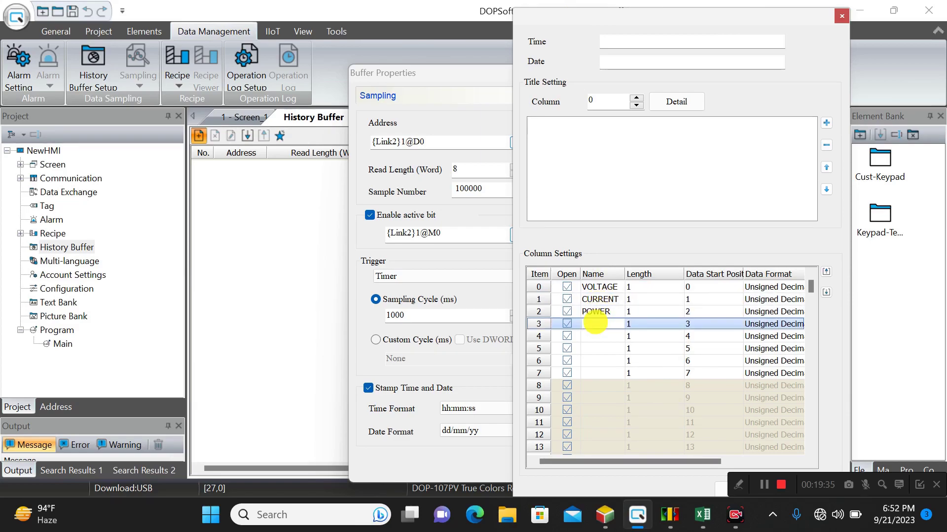
{"action": "type", "text": "FREQUE"}
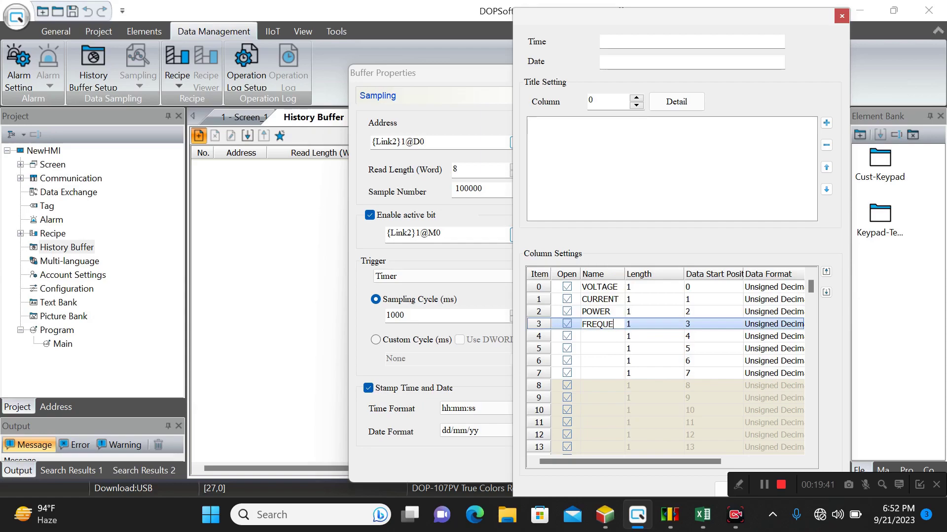
{"action": "type", "text": "NCY"}
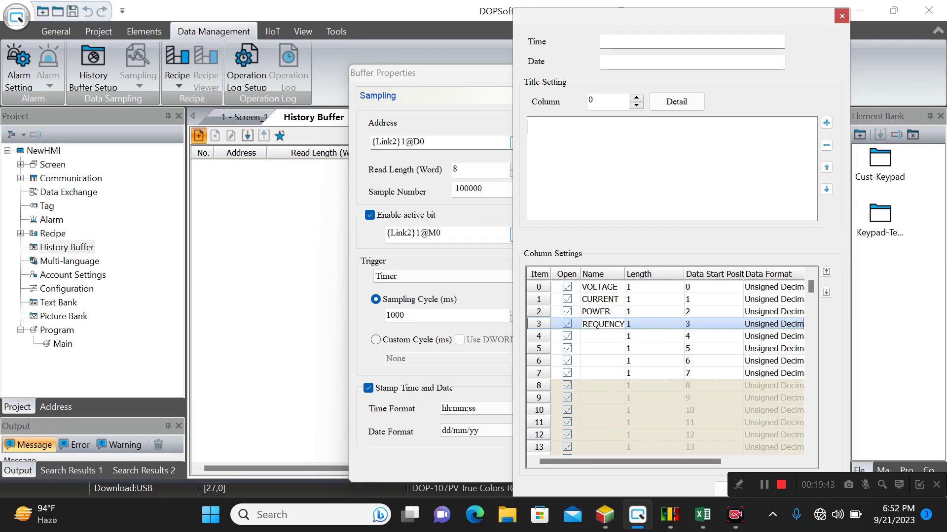
{"action": "left_click", "coordinate": [597, 337]}
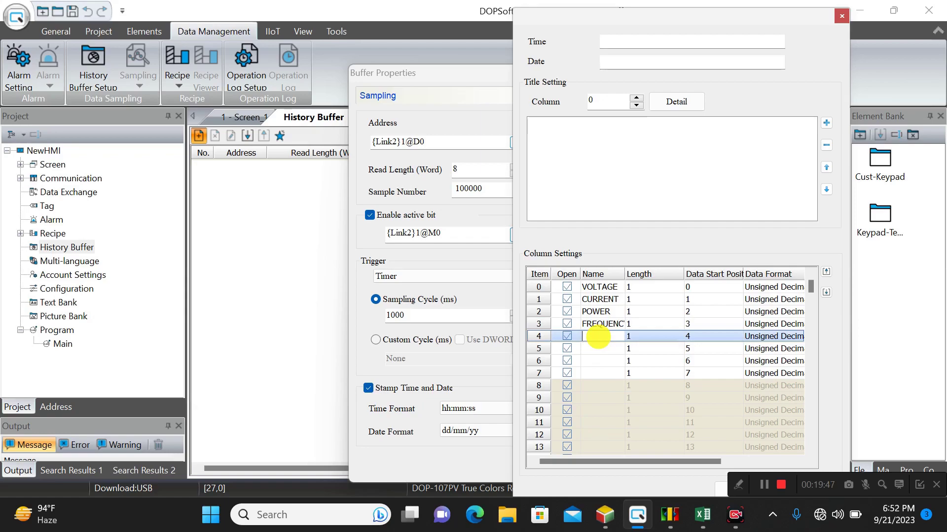
{"action": "type", "text": "STA"}
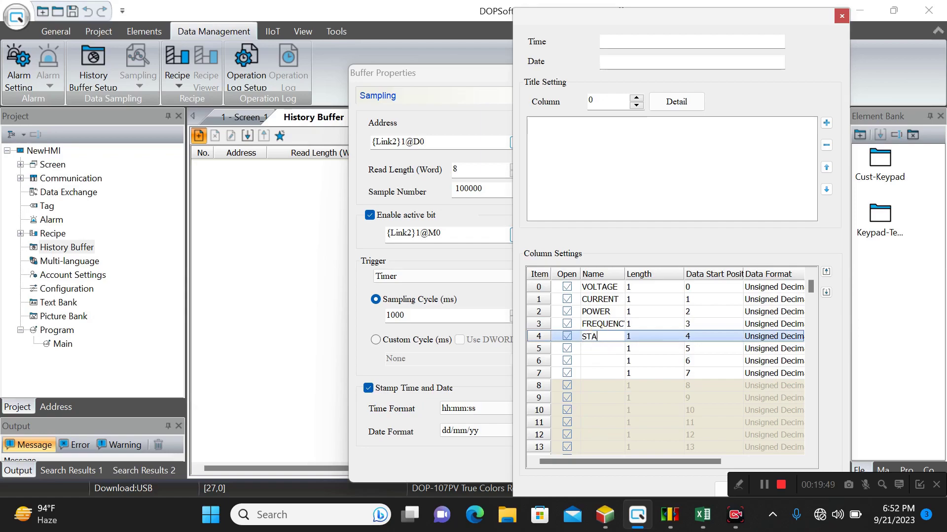
{"action": "type", "text": "TUS"}
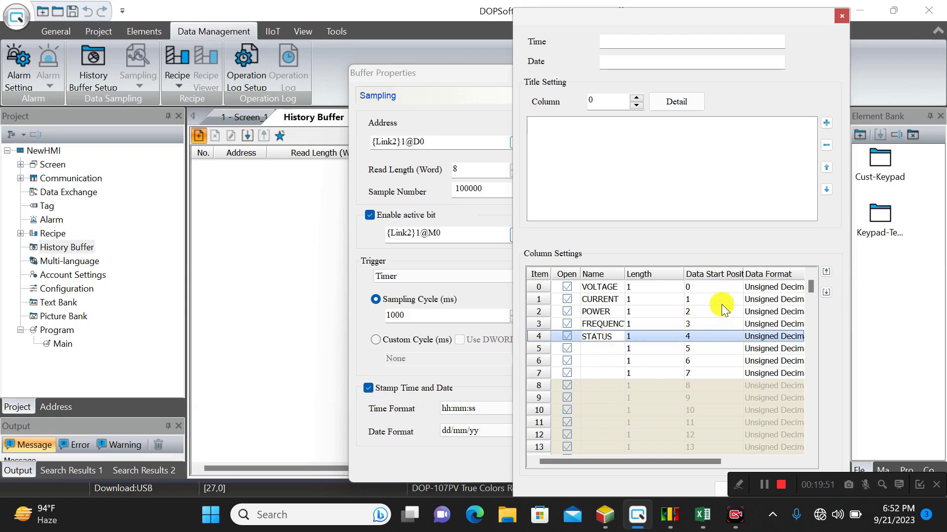
- Set the length of the CURRENT, POWER and FREQUENCY columns to 2
{"action": "left_click", "coordinate": [663, 288]}
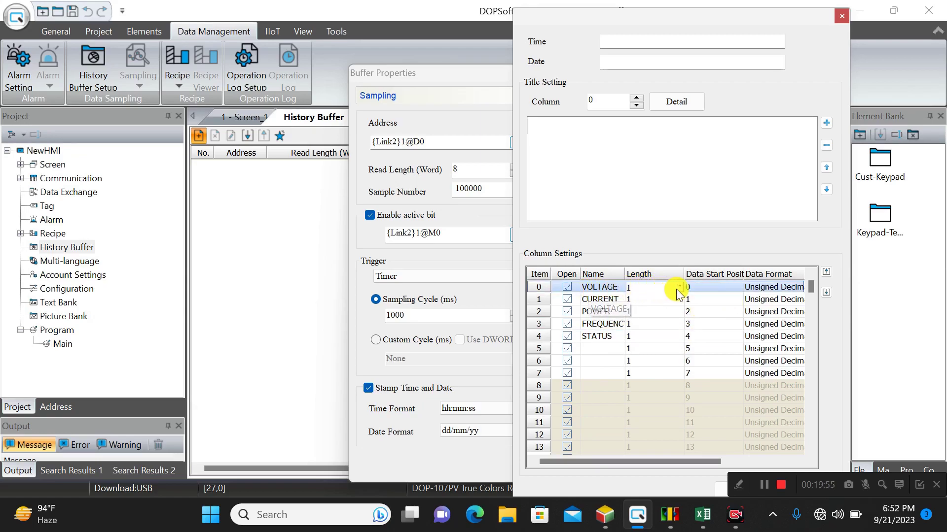
{"action": "left_click", "coordinate": [654, 299]}
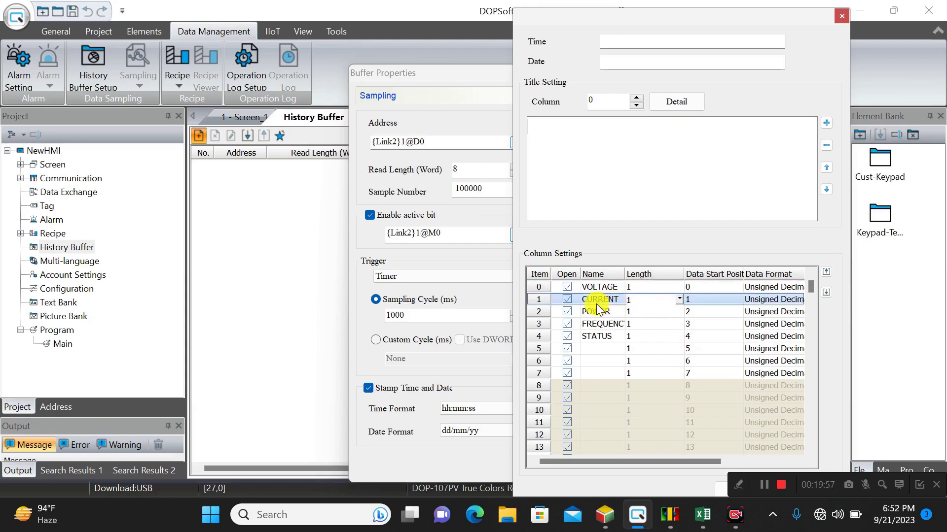
{"action": "left_click", "coordinate": [677, 300]}
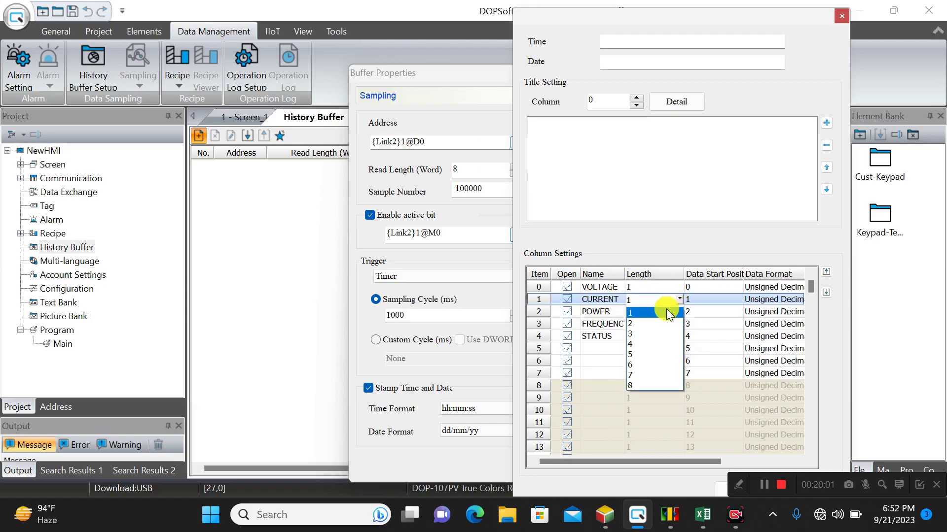
{"action": "left_click", "coordinate": [655, 321]}
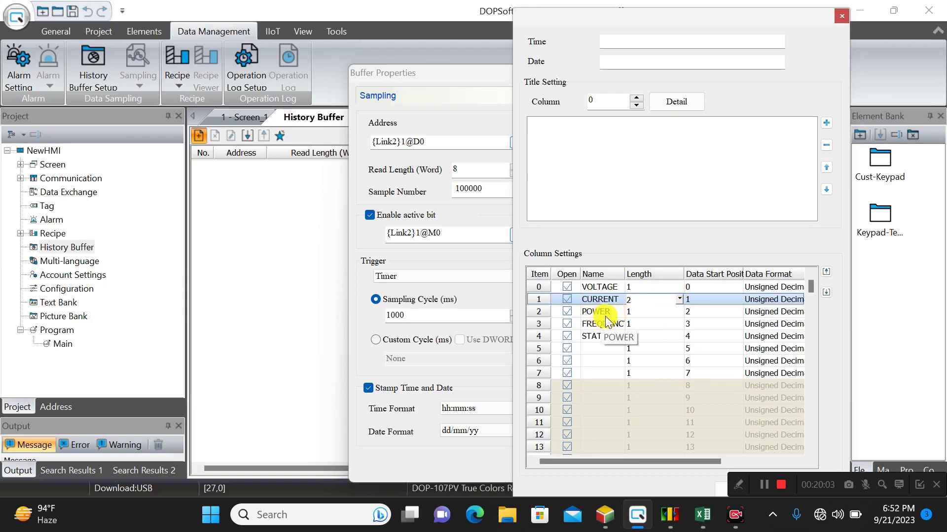
{"action": "left_click", "coordinate": [637, 312]}
{"action": "left_click", "coordinate": [678, 311]}
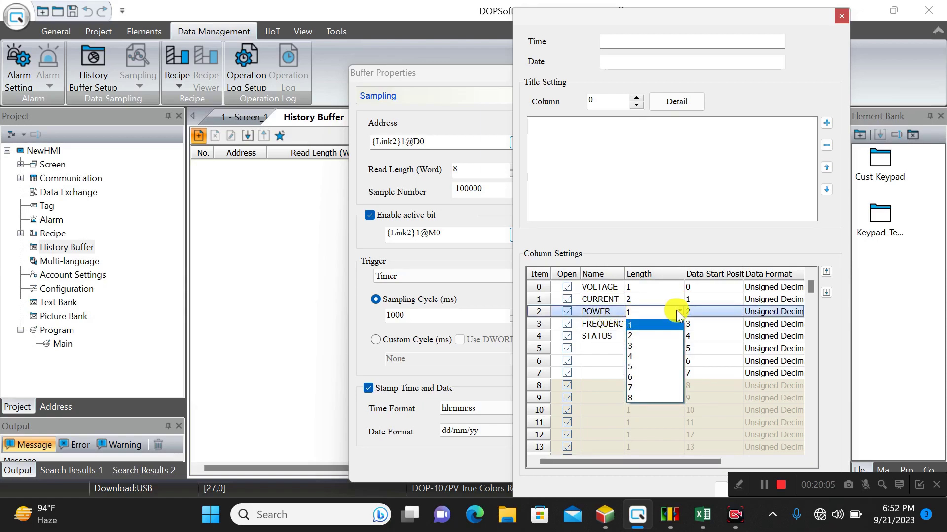
{"action": "left_click", "coordinate": [654, 337]}
{"action": "left_click", "coordinate": [638, 323]}
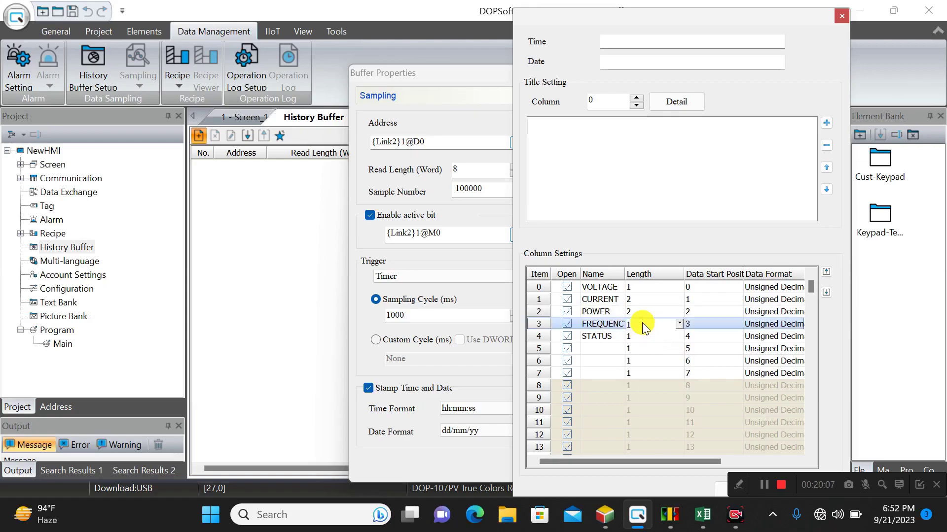
{"action": "left_click", "coordinate": [679, 323]}
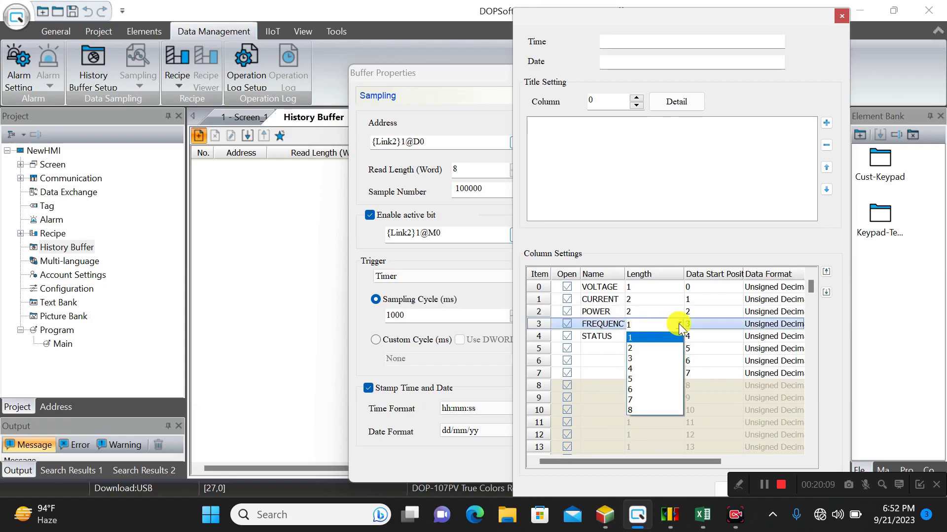
{"action": "left_click", "coordinate": [652, 348]}
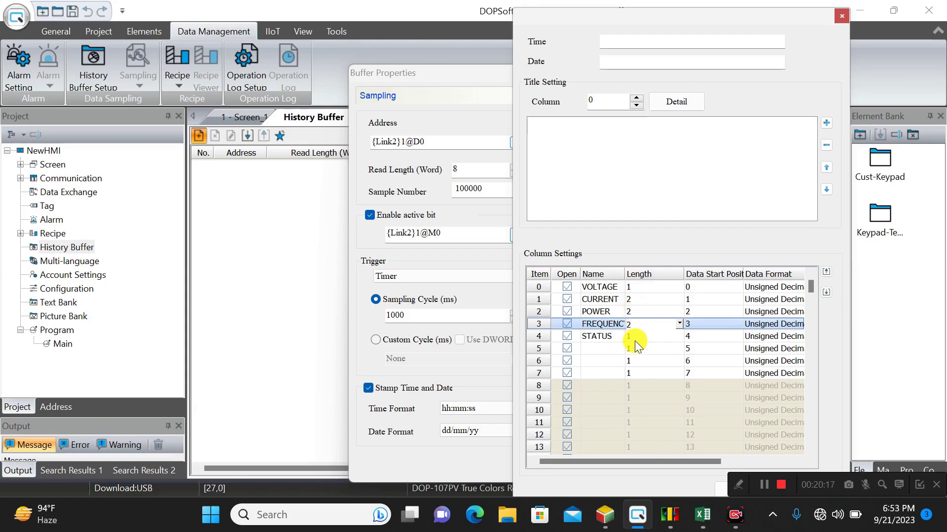
- Disable the unused column items 5, 6 and 7
{"action": "left_click", "coordinate": [567, 349]}
{"action": "left_click", "coordinate": [566, 361]}
{"action": "left_click", "coordinate": [565, 373]}
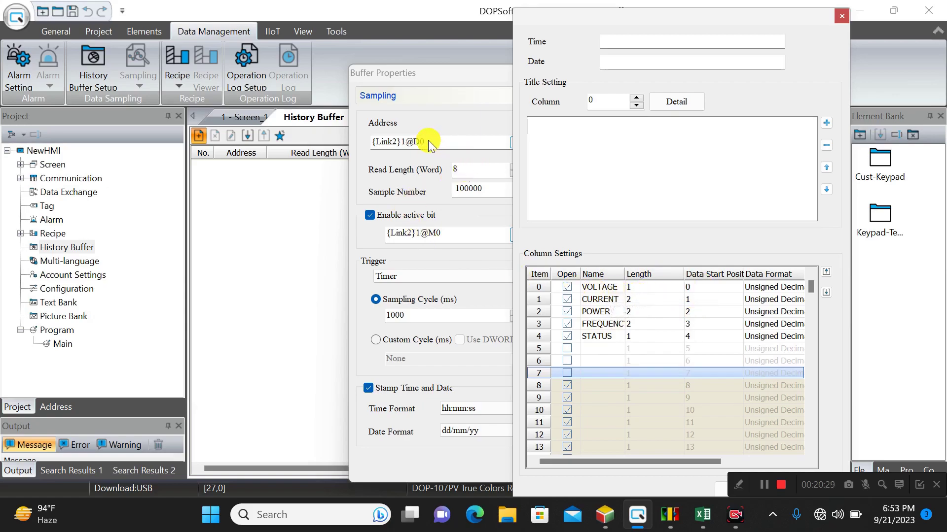
- Compare the VOLTAGE and CURRENT data start positions with the register assignments in the DATA LOG sheet in Excel
{"action": "left_click", "coordinate": [703, 290]}
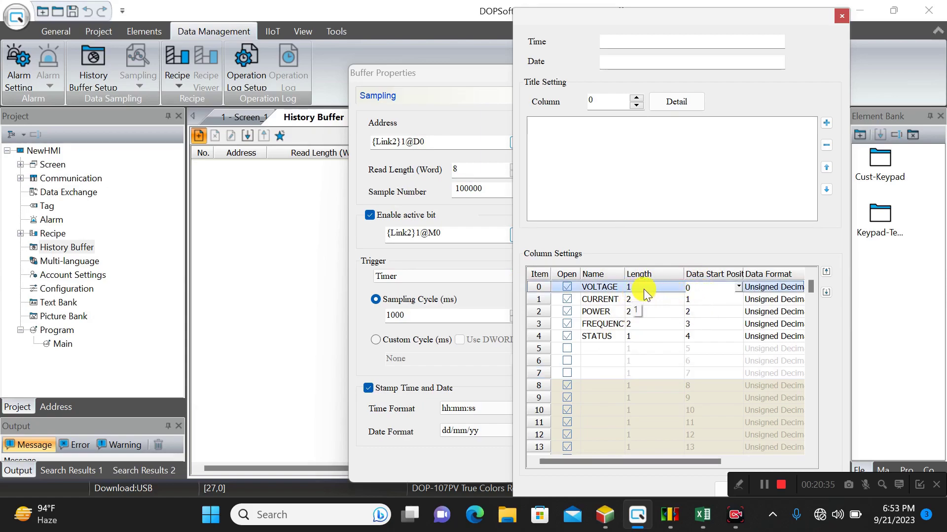
{"action": "left_click", "coordinate": [696, 300]}
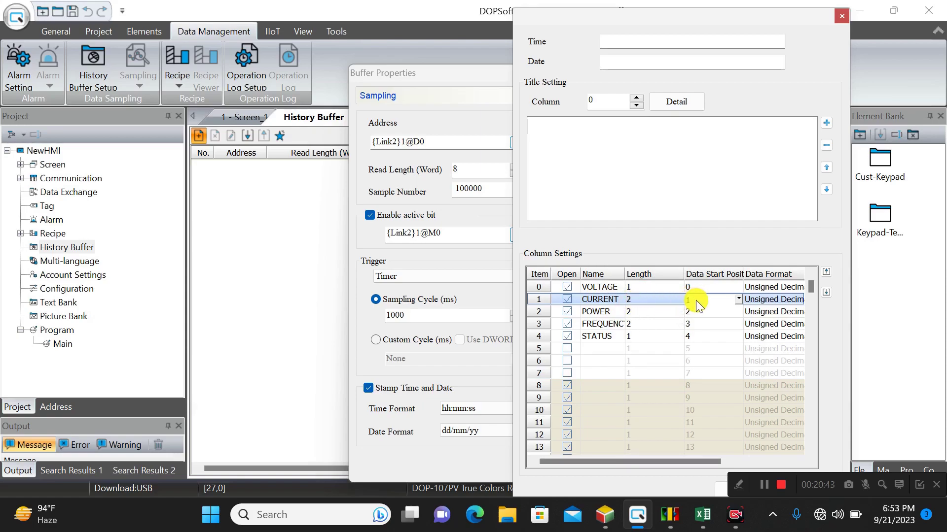
{"action": "left_click", "coordinate": [703, 515]}
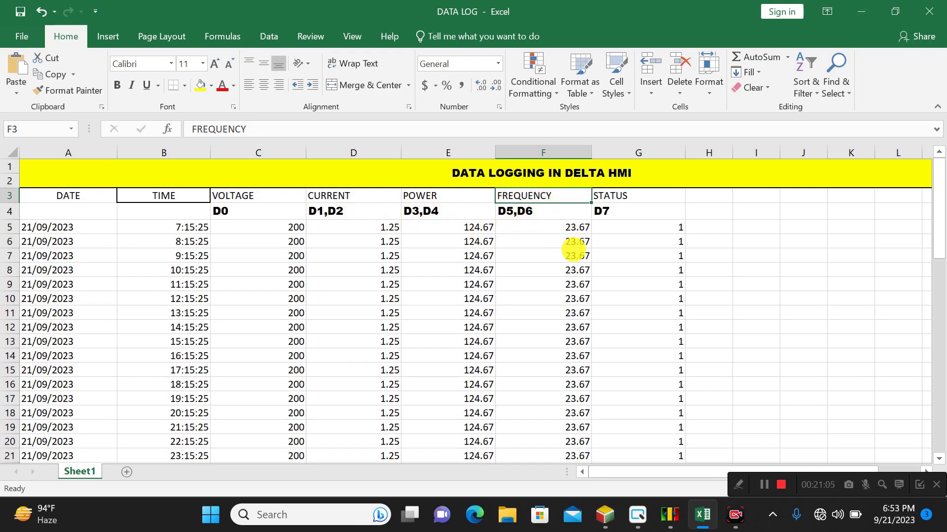
{"action": "left_click", "coordinate": [862, 10]}
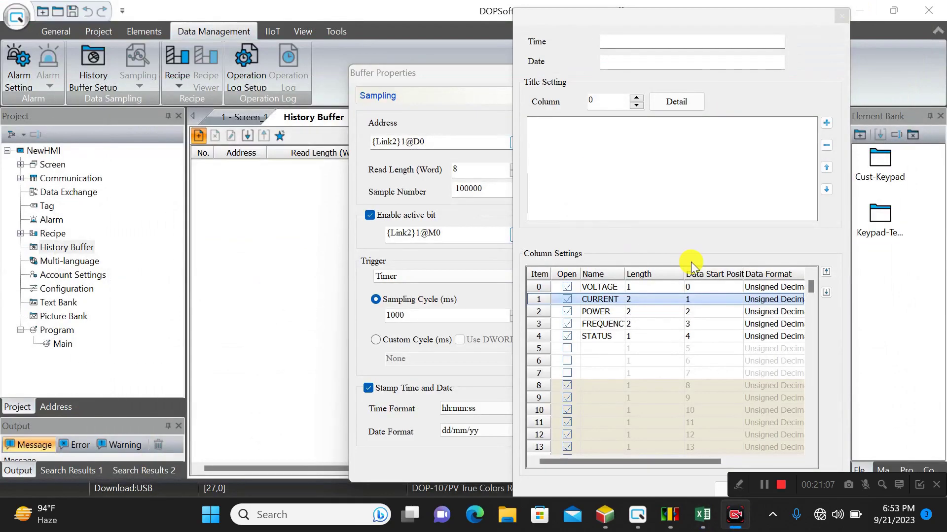
- Widen the Data Start Position column and set the start position to 3 for POWER and 5 for FREQUENCY
{"action": "left_click", "coordinate": [694, 307]}
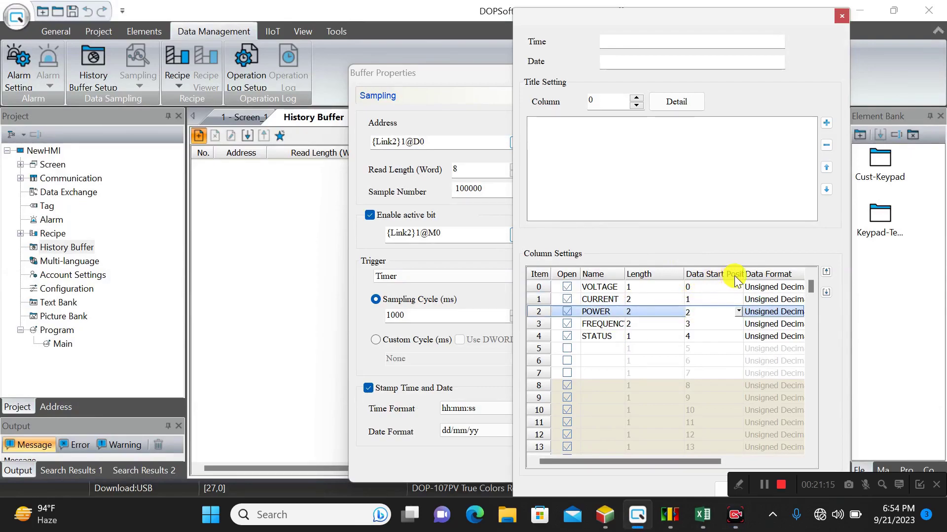
{"action": "left_click_drag", "start_coordinate": [743, 272], "coordinate": [768, 271]}
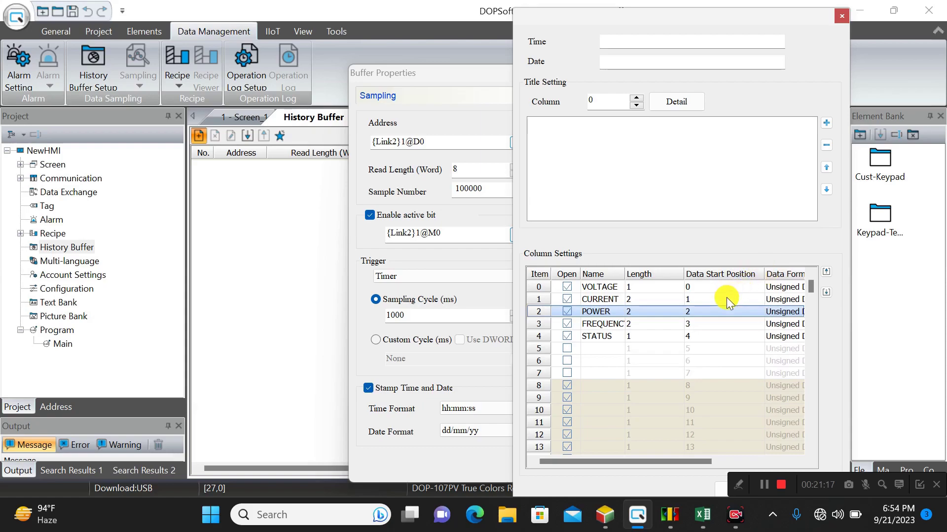
{"action": "left_click", "coordinate": [702, 311]}
{"action": "left_click", "coordinate": [702, 310]}
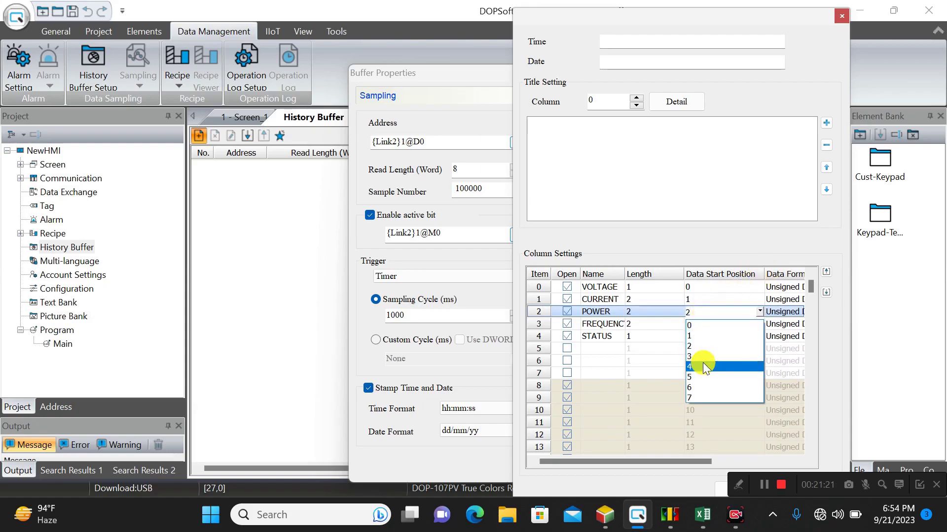
{"action": "left_click", "coordinate": [702, 357]}
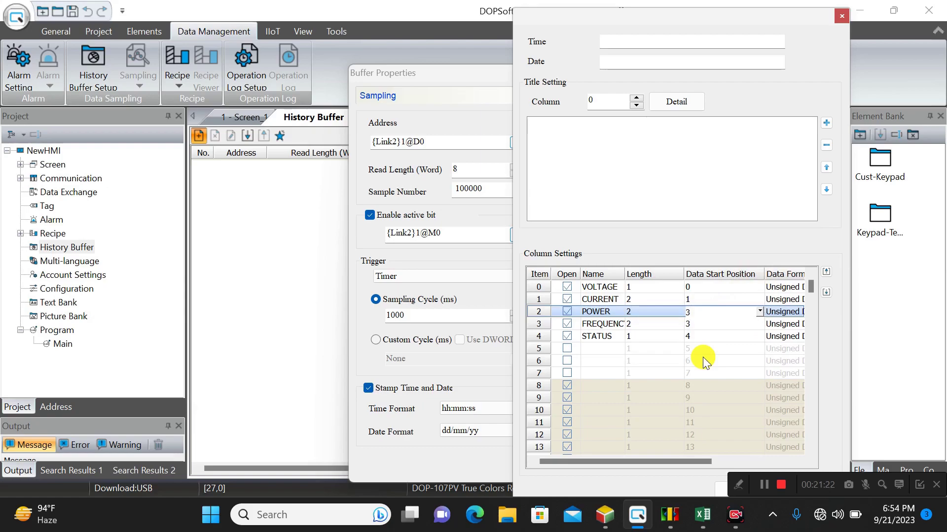
{"action": "left_click", "coordinate": [718, 319]}
{"action": "left_click", "coordinate": [718, 320]}
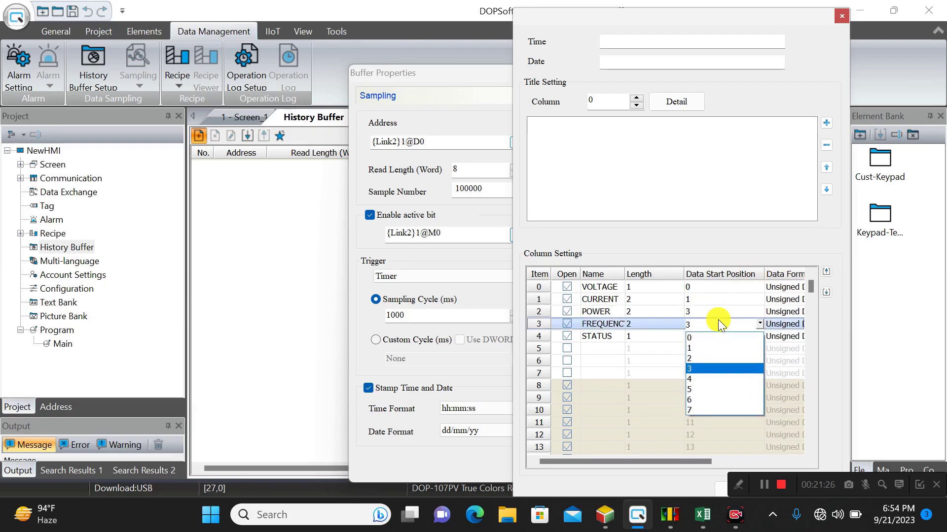
{"action": "left_click", "coordinate": [706, 389]}
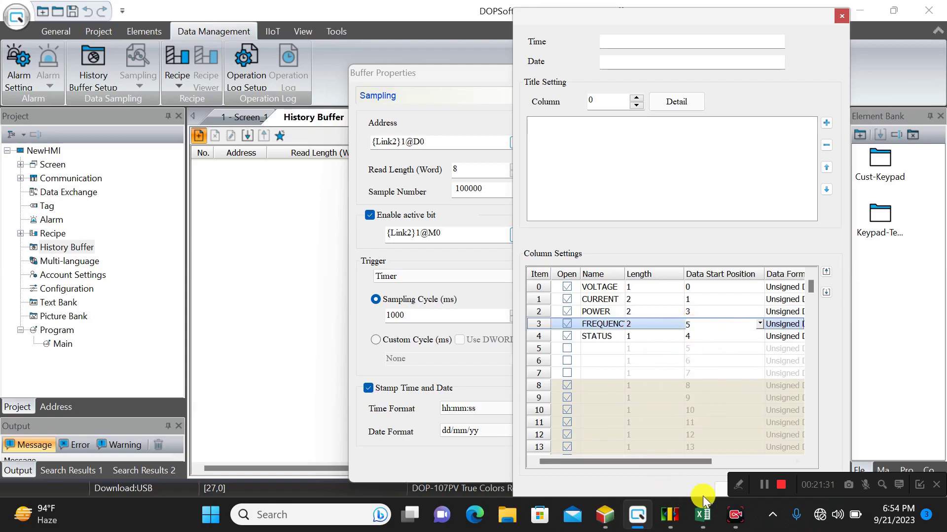
- Check the STATUS register in the DATA LOG sheet in Excel and set the STATUS data start position to 7 in DOPSoft
{"action": "left_click", "coordinate": [703, 515]}
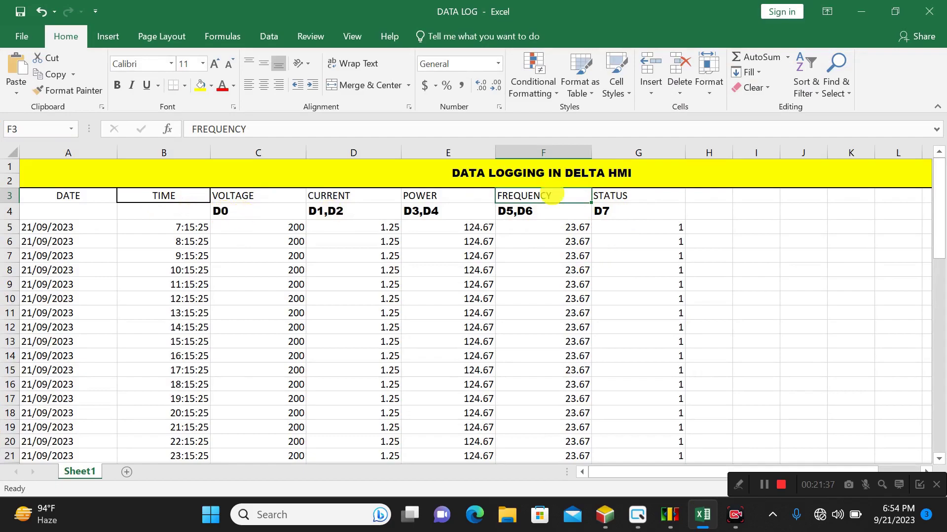
{"action": "left_click", "coordinate": [638, 516]}
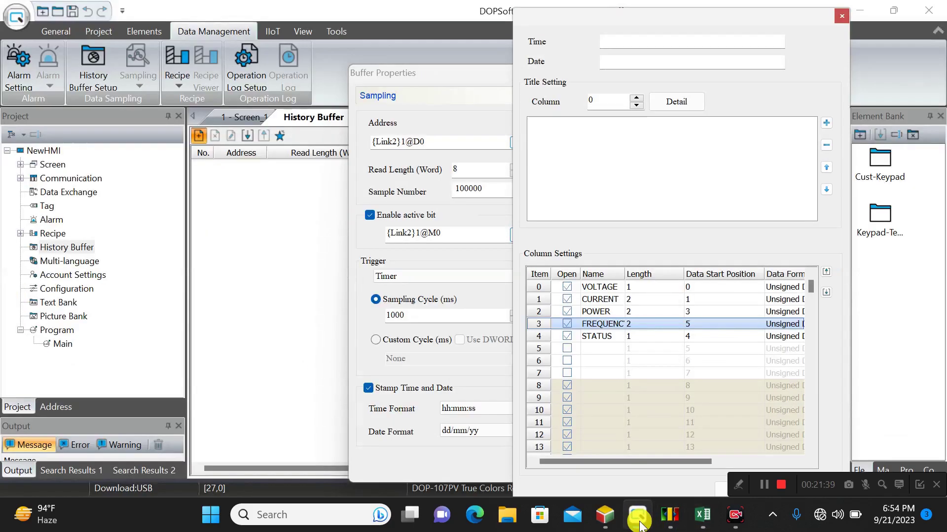
{"action": "left_click", "coordinate": [702, 336]}
{"action": "left_click", "coordinate": [702, 336]}
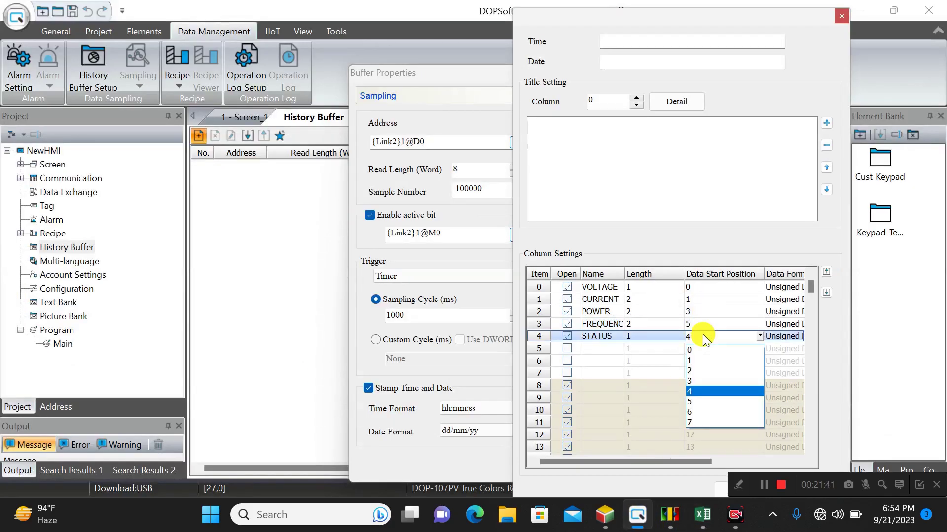
{"action": "left_click", "coordinate": [700, 416]}
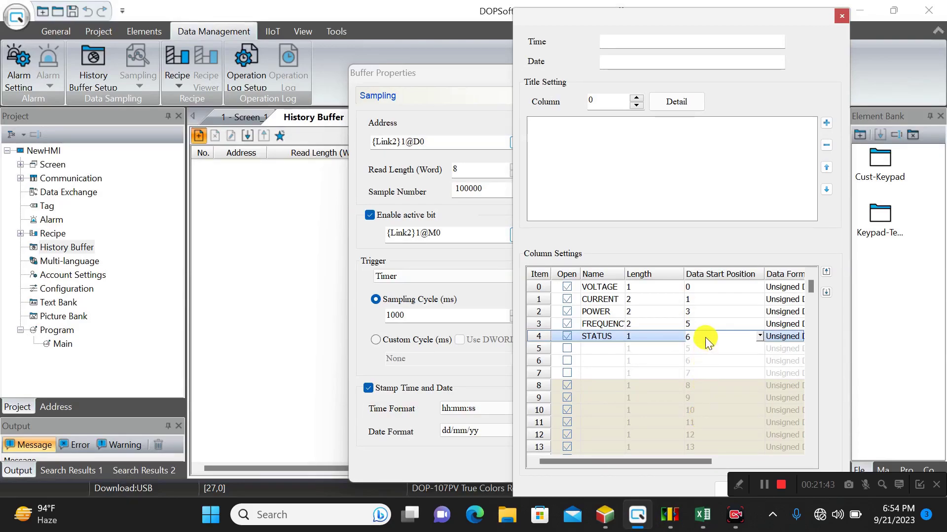
{"action": "left_click", "coordinate": [704, 337]}
{"action": "left_click", "coordinate": [704, 422]}
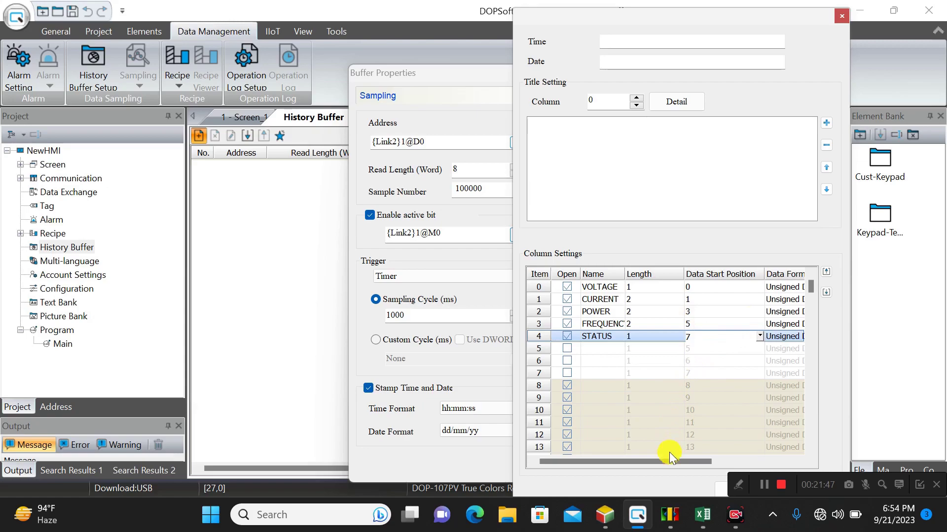
- Choose Unsigned Decimal as the data format for VOLTAGE and Floating for CURRENT
{"action": "left_click_drag", "start_coordinate": [668, 459], "coordinate": [720, 463]}
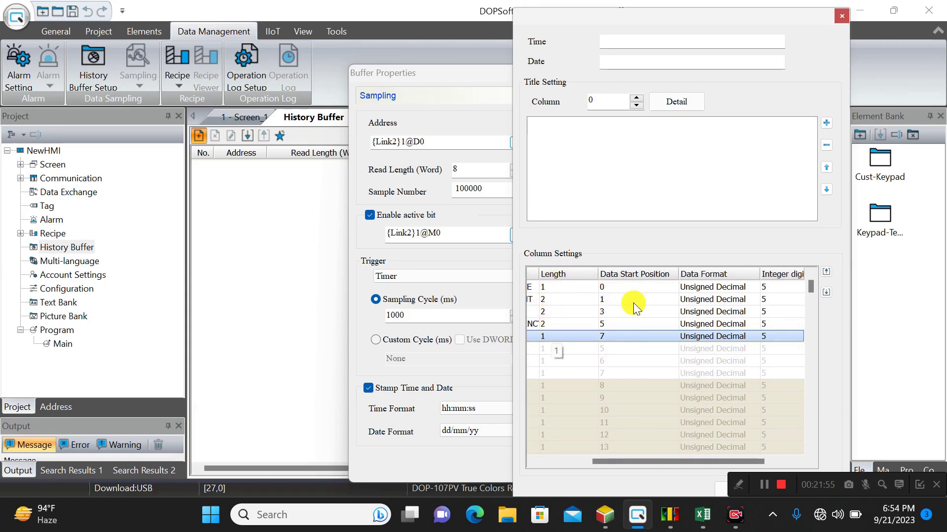
{"action": "left_click", "coordinate": [724, 285]}
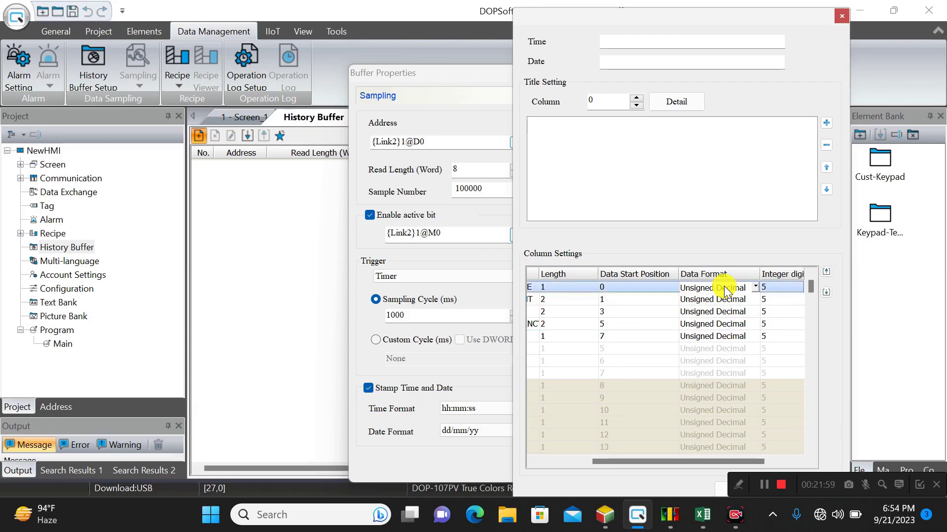
{"action": "left_click", "coordinate": [756, 286]}
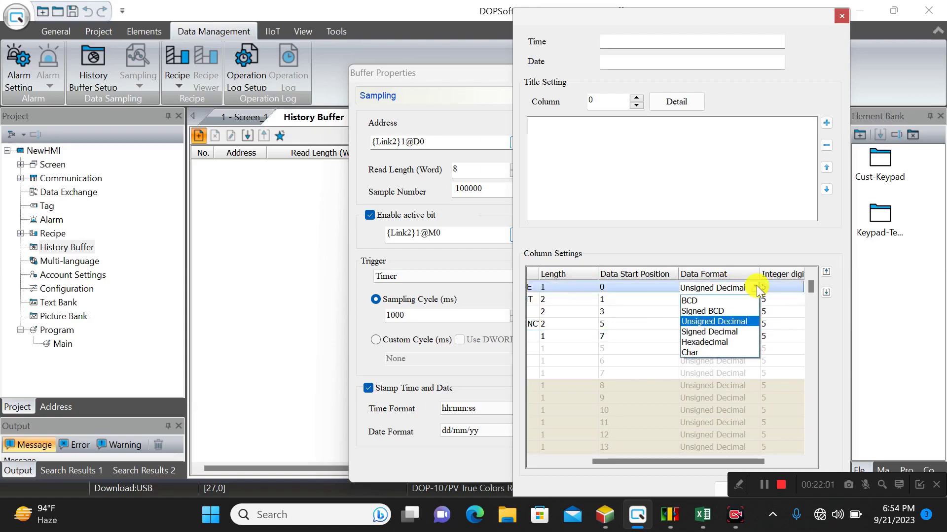
{"action": "left_click", "coordinate": [734, 324]}
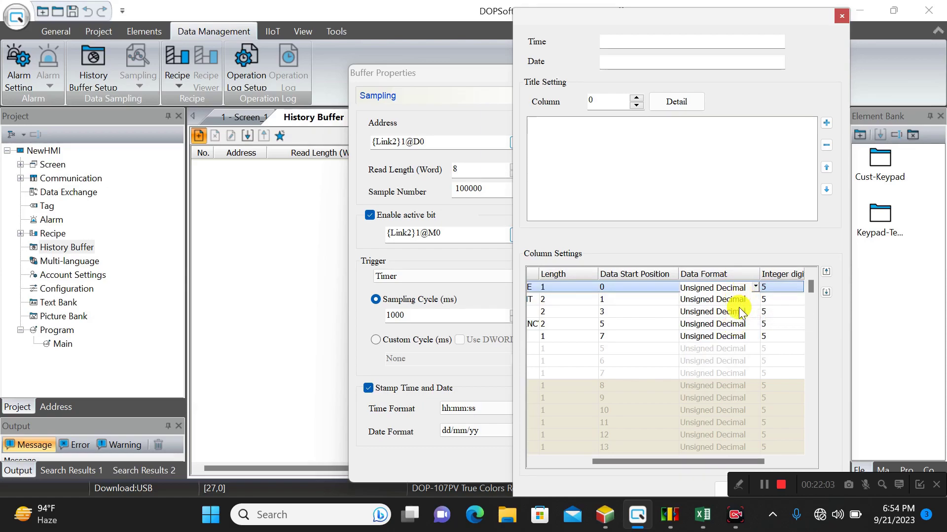
{"action": "left_click", "coordinate": [738, 301]}
{"action": "left_click", "coordinate": [755, 299]}
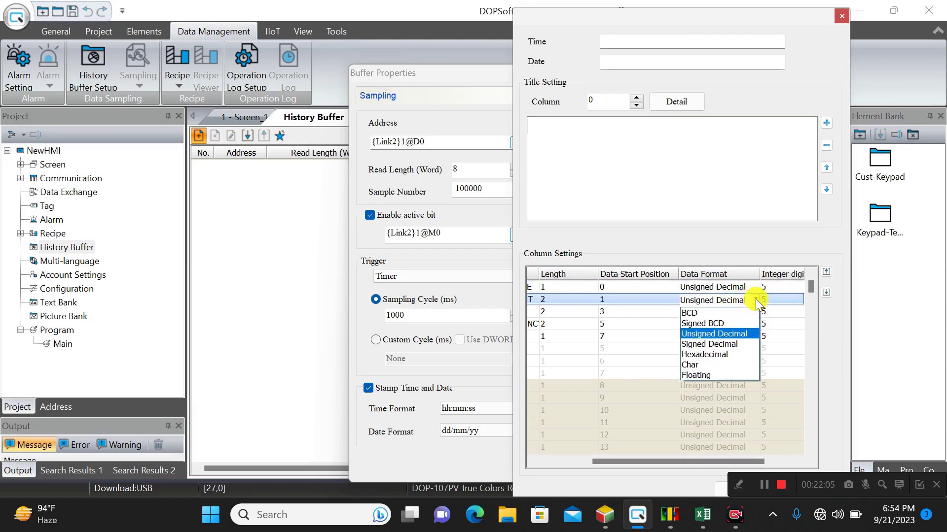
{"action": "left_click", "coordinate": [722, 377]}
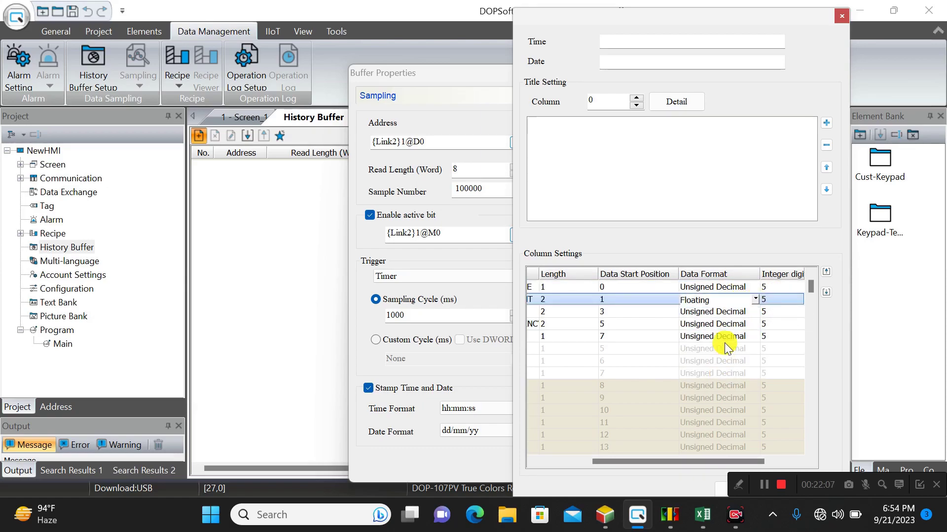
- Set the data format of the POWER and FREQUENCY columns to Floating
{"action": "left_click", "coordinate": [728, 313]}
{"action": "left_click", "coordinate": [728, 314]}
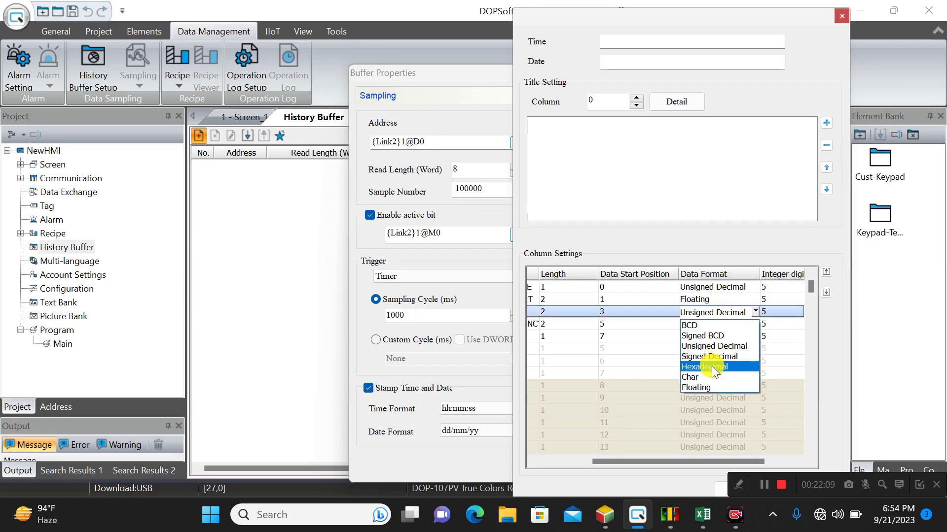
{"action": "left_click", "coordinate": [706, 387]}
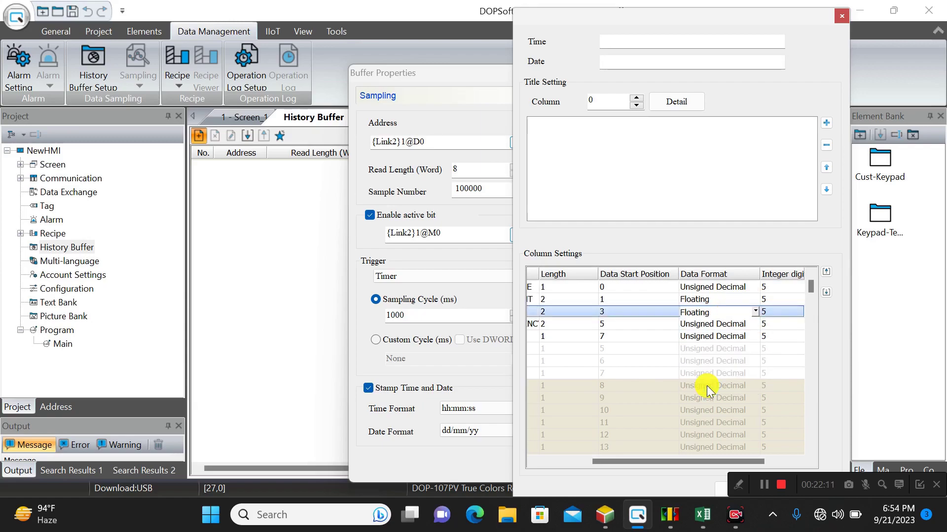
{"action": "left_click", "coordinate": [711, 325]}
{"action": "left_click", "coordinate": [712, 324]}
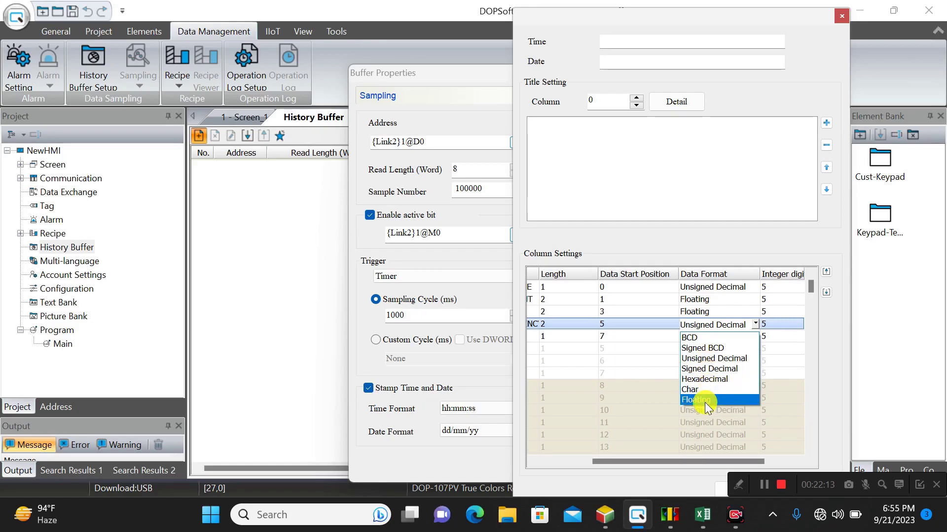
{"action": "left_click", "coordinate": [705, 400]}
- Set the data format of the STATUS column to Char
{"action": "left_click", "coordinate": [716, 334]}
{"action": "left_click", "coordinate": [717, 335]}
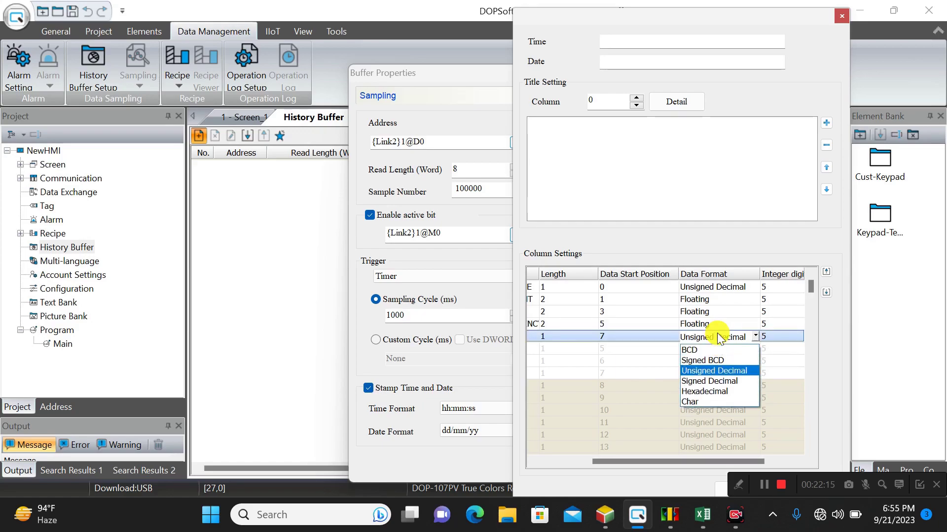
{"action": "left_click", "coordinate": [699, 402]}
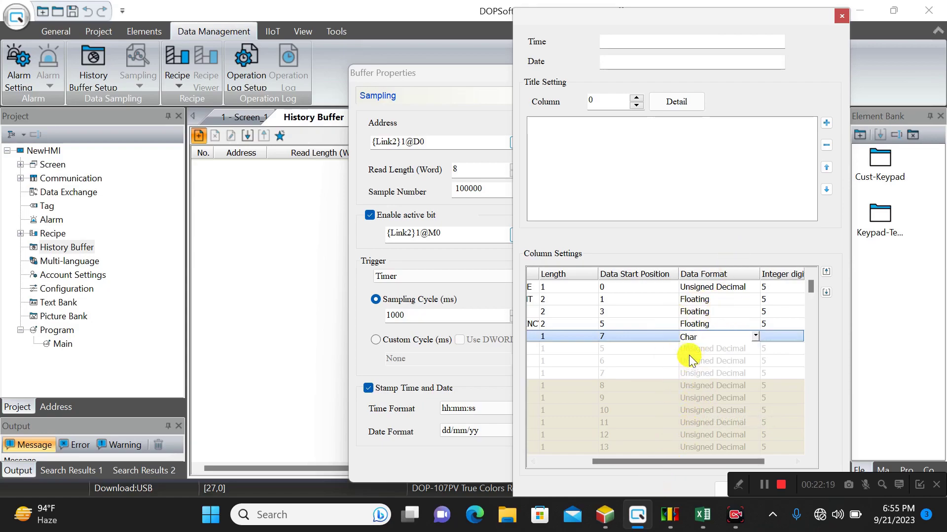
- Set the number of integer digits for the VOLTAGE column to 3
{"action": "left_click_drag", "start_coordinate": [669, 458], "coordinate": [709, 454]}
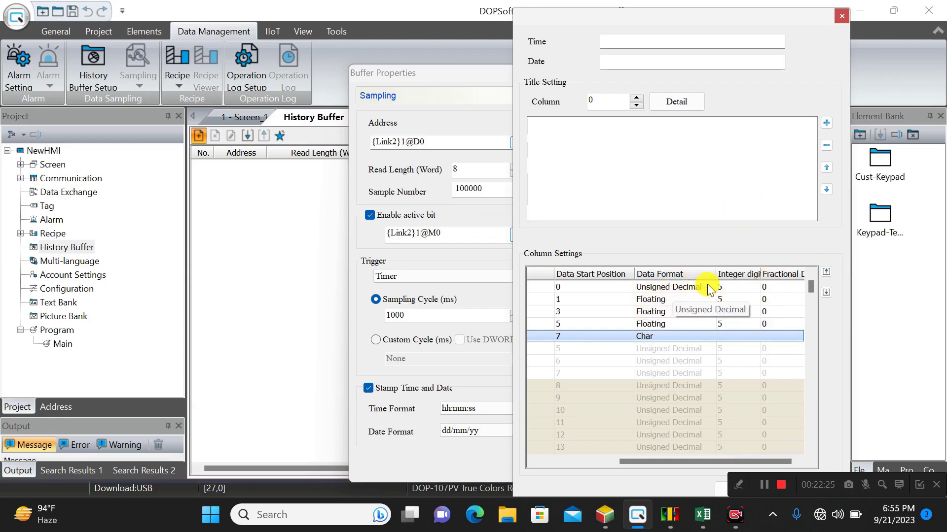
{"action": "left_click", "coordinate": [734, 286]}
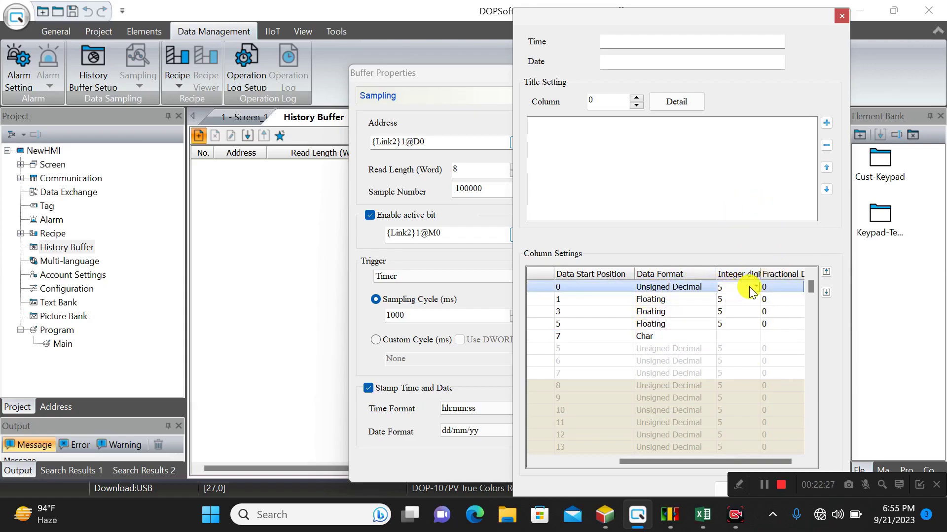
{"action": "left_click", "coordinate": [756, 286]}
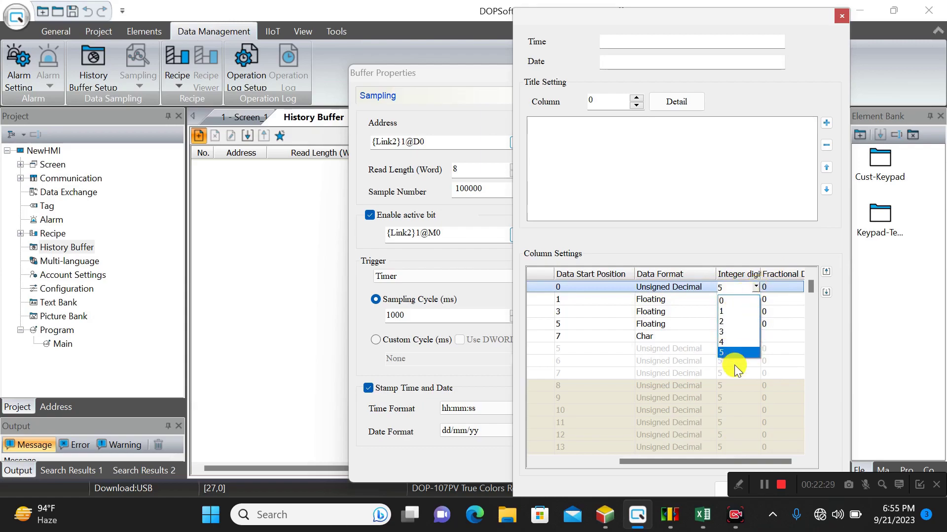
{"action": "left_click", "coordinate": [732, 333]}
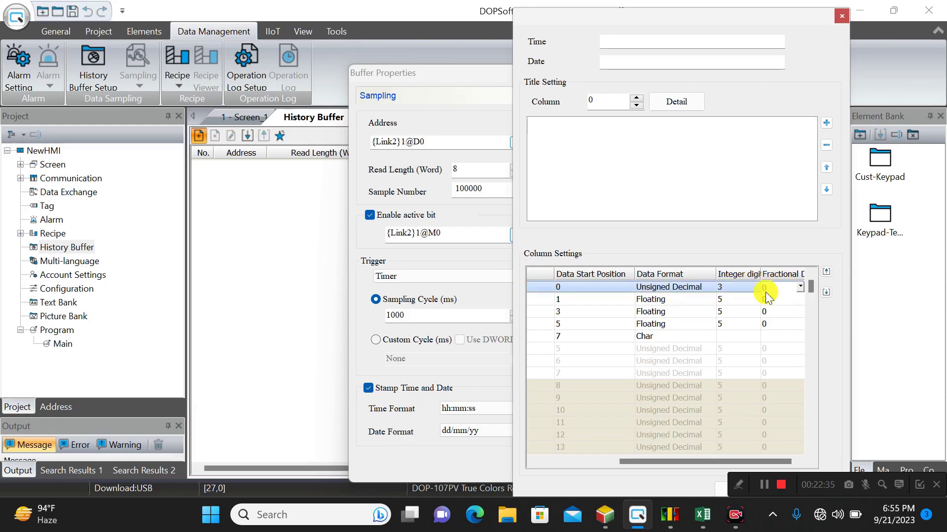
- Set the CURRENT column to 3 integer digits and 2 fractional digits
{"action": "left_click", "coordinate": [734, 299]}
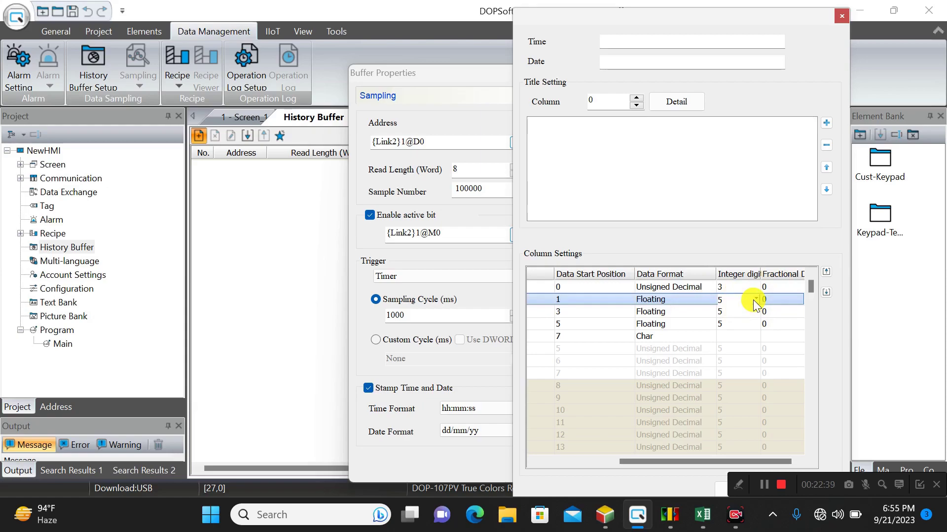
{"action": "left_click", "coordinate": [755, 300]}
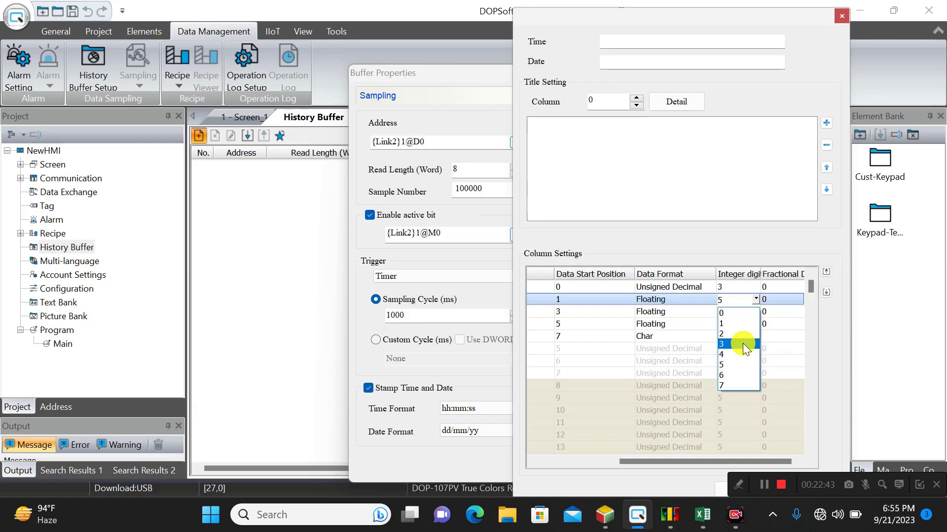
{"action": "left_click", "coordinate": [743, 343]}
{"action": "left_click", "coordinate": [787, 301]}
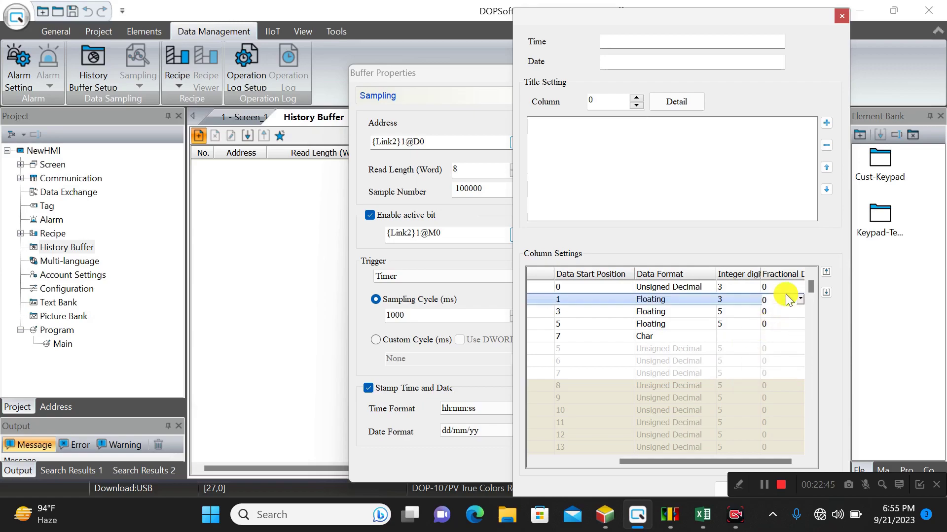
{"action": "left_click", "coordinate": [799, 298]}
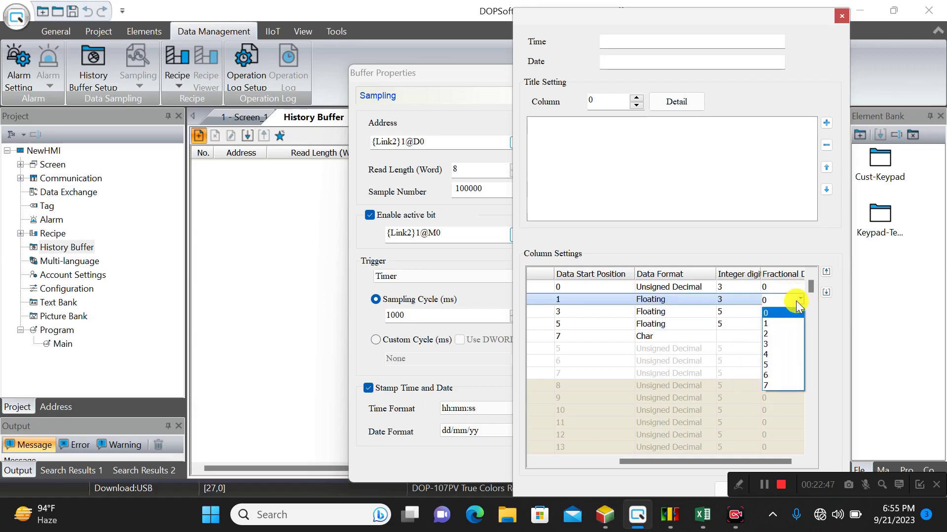
{"action": "left_click", "coordinate": [785, 333]}
{"action": "left_click", "coordinate": [708, 459]}
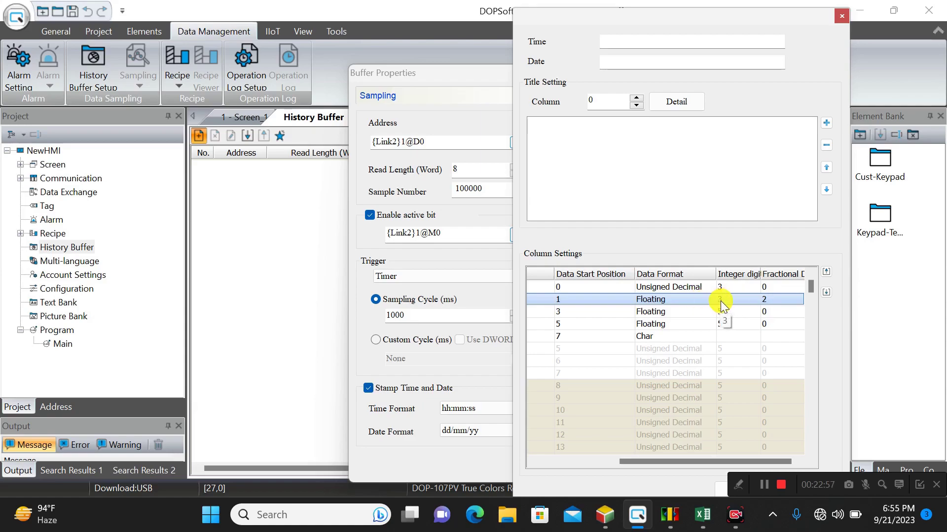
- Set the POWER column to 3 integer digits and 2 fractional digits
{"action": "left_click", "coordinate": [726, 315]}
{"action": "left_click", "coordinate": [725, 316]}
{"action": "left_click", "coordinate": [729, 356]}
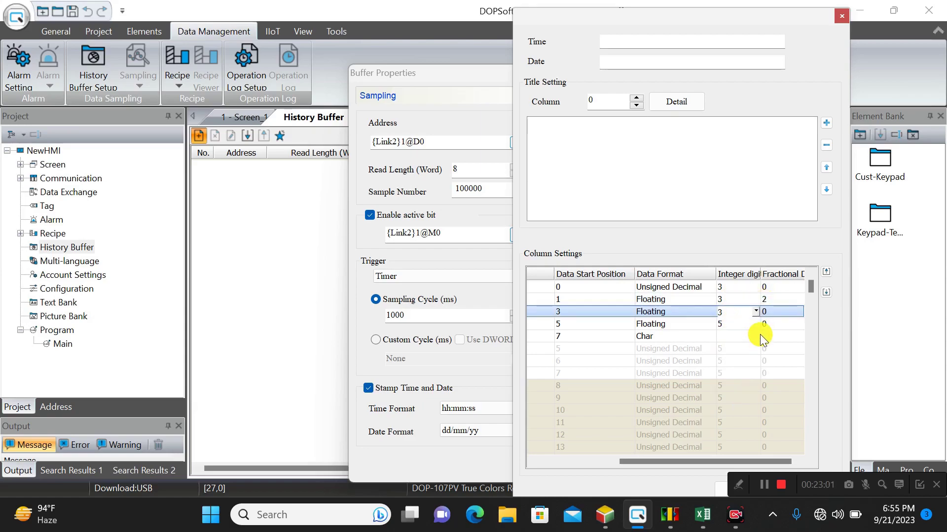
{"action": "left_click", "coordinate": [772, 312]}
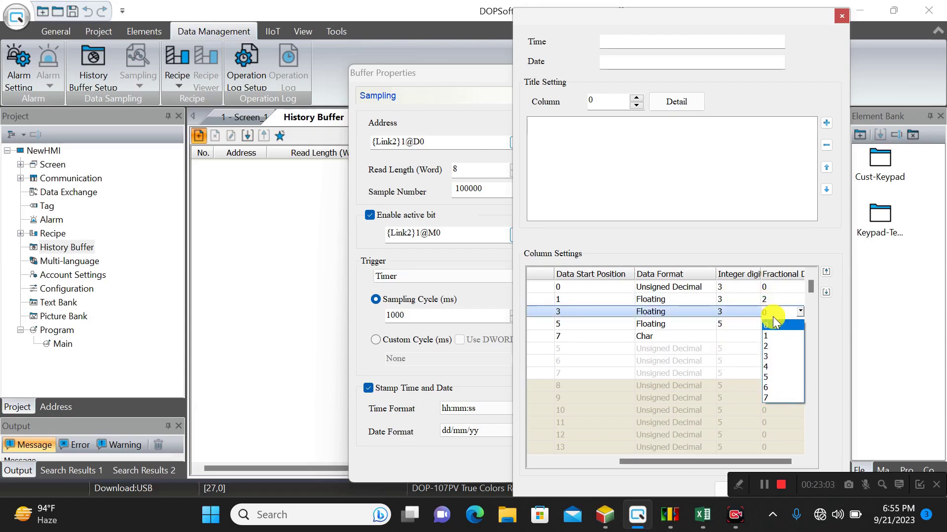
{"action": "left_click", "coordinate": [776, 344]}
- Set the FREQUENCY column to 3 integer digits and 2 fractional digits, and accept the field name settings
{"action": "left_click", "coordinate": [729, 325]}
{"action": "left_click", "coordinate": [728, 325]}
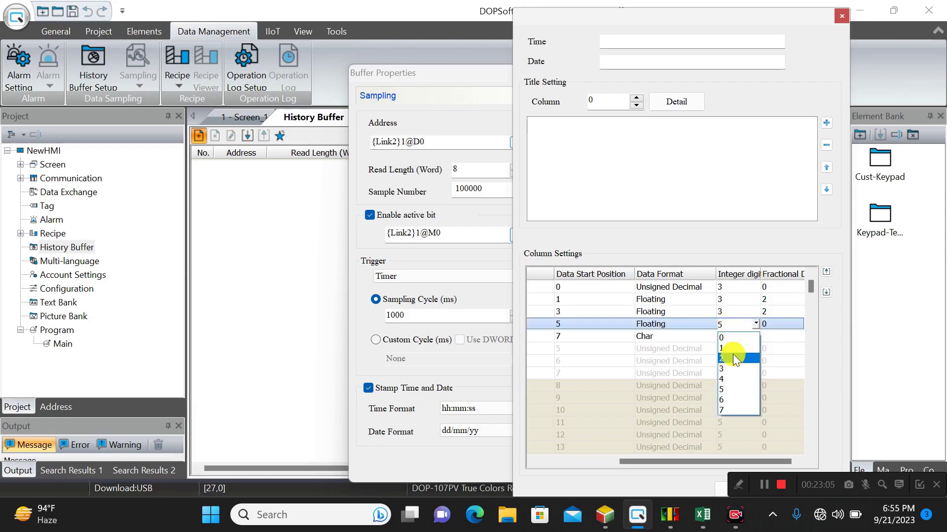
{"action": "left_click", "coordinate": [733, 370]}
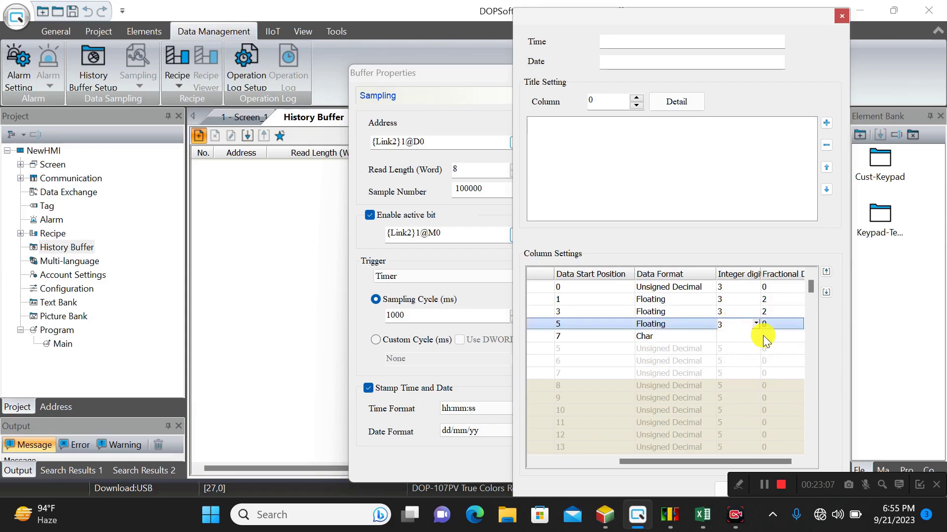
{"action": "left_click", "coordinate": [775, 322]}
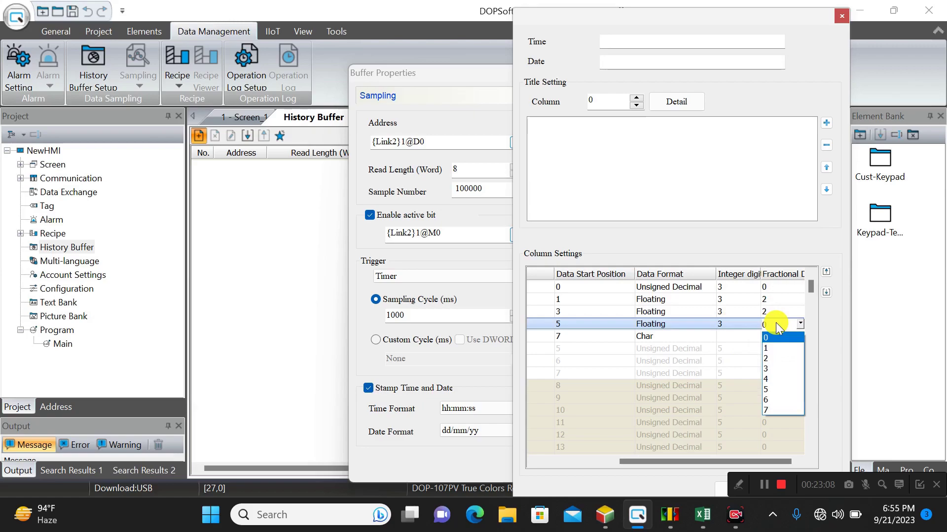
{"action": "left_click", "coordinate": [775, 355]}
{"action": "left_click", "coordinate": [728, 336]}
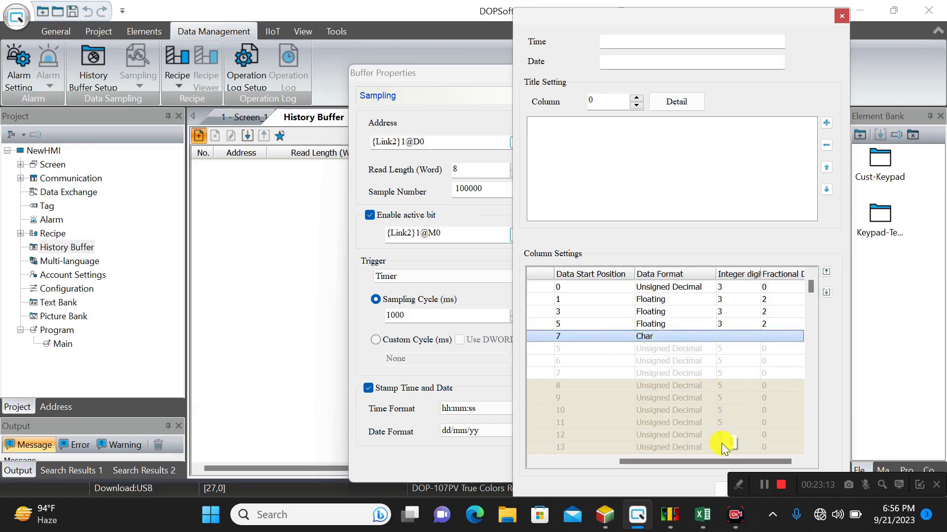
{"action": "left_click_drag", "start_coordinate": [712, 23], "coordinate": [533, 17]}
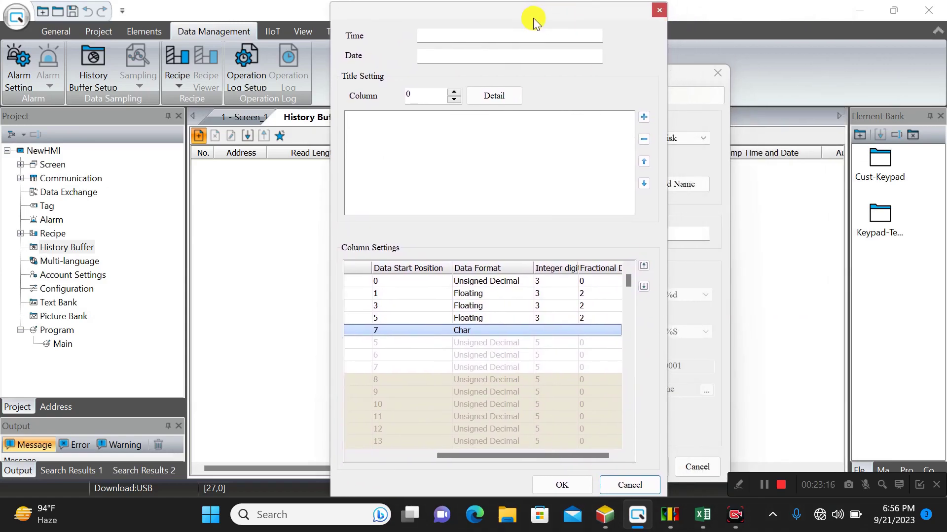
{"action": "left_click", "coordinate": [558, 485]}
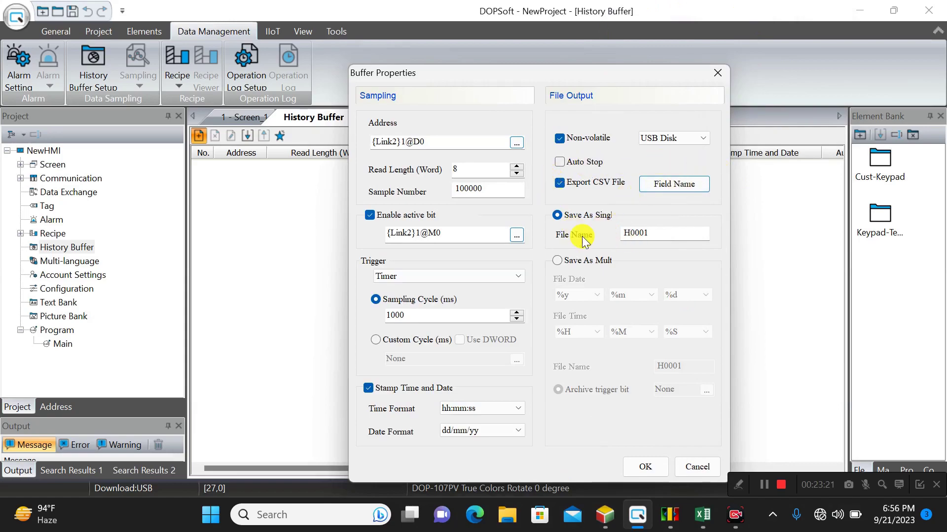
- Set the file name of the single output file to LOG1
{"action": "left_click", "coordinate": [675, 234]}
{"action": "left_click_drag", "start_coordinate": [675, 235], "coordinate": [617, 237]}
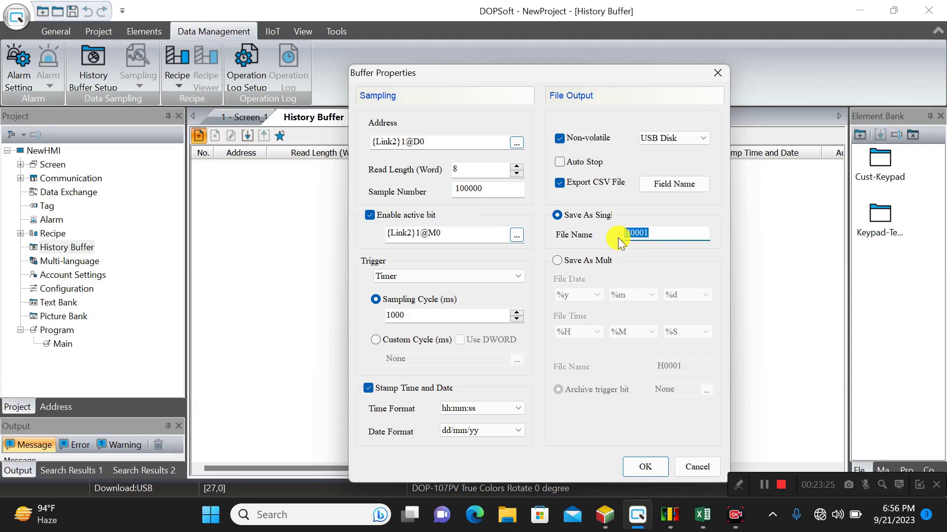
{"action": "type", "text": "LOG1"}
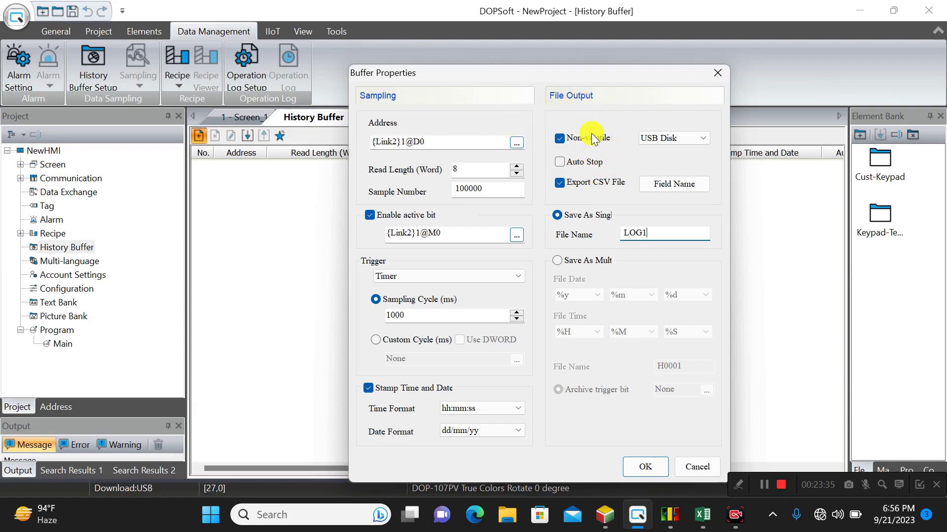
- Check the column layout of the DATA LOG workbook in Excel, and accept the history buffer's properties in DOPSoft
{"action": "left_click", "coordinate": [702, 515]}
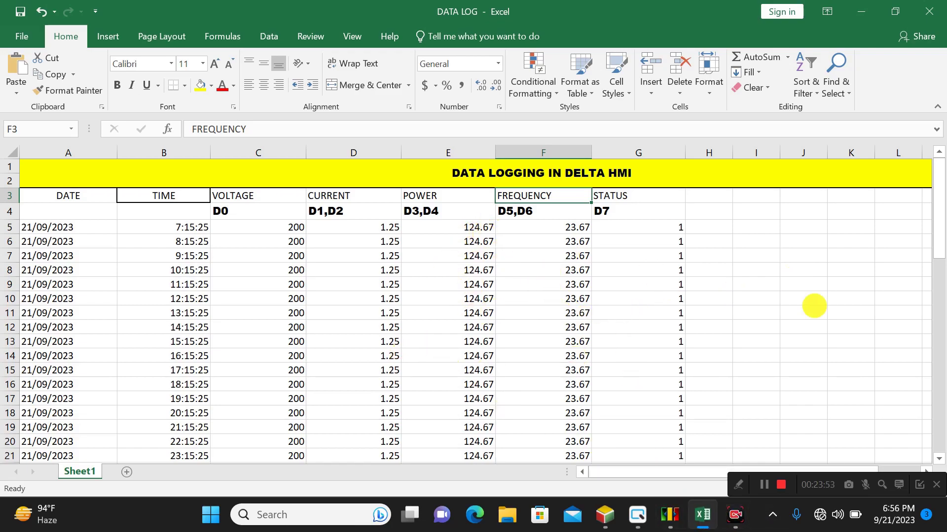
{"action": "left_click", "coordinate": [637, 515]}
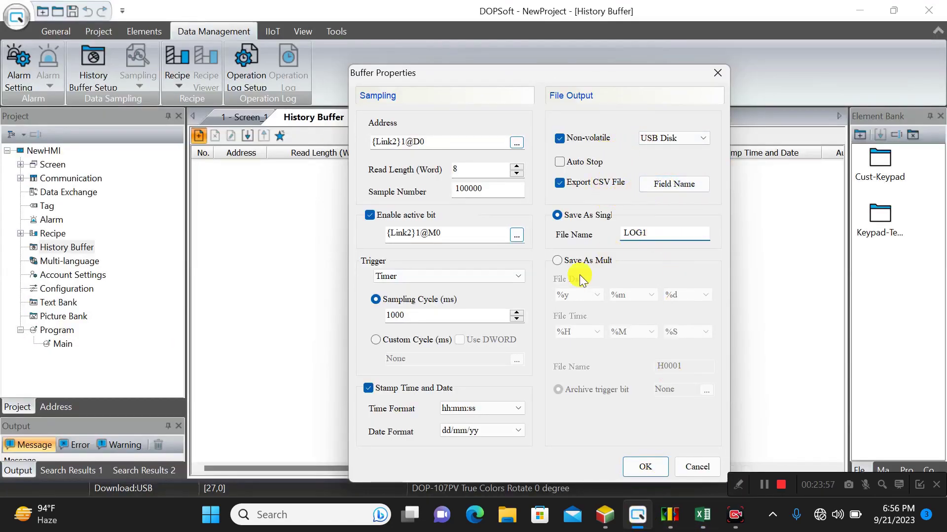
{"action": "mouse_move", "coordinate": [695, 527]}
{"action": "left_click", "coordinate": [754, 442]}
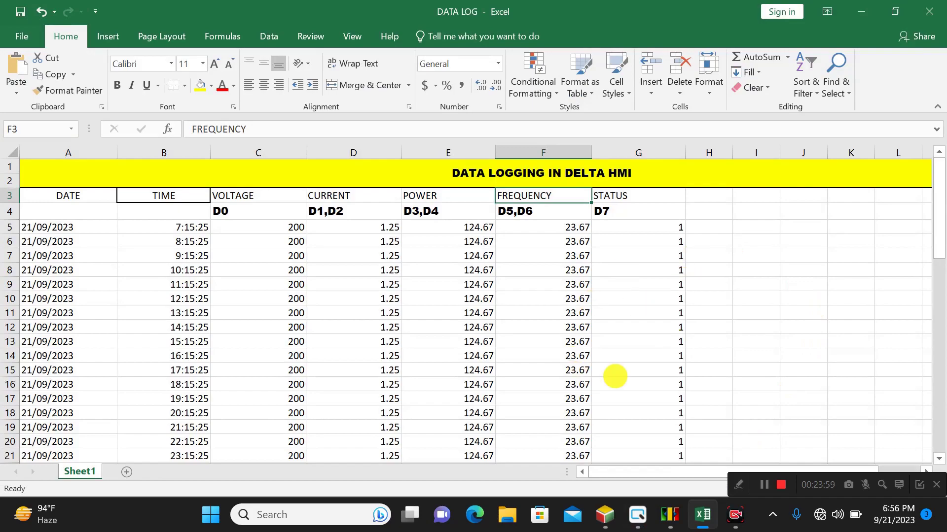
{"action": "left_click", "coordinate": [713, 522]}
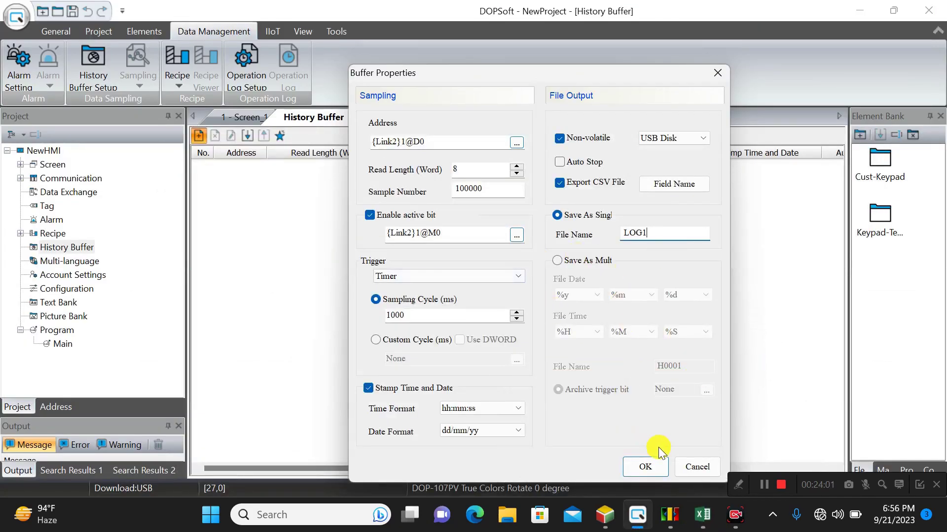
{"action": "left_click", "coordinate": [652, 469]}
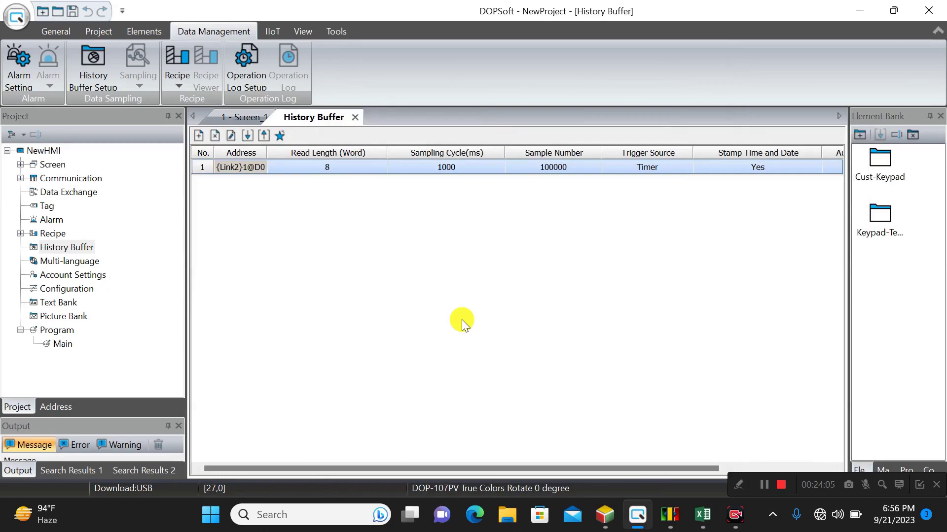
- Reopen the D0 history buffer's properties and review the names, lengths and formats of its CSV columns
{"action": "left_click", "coordinate": [246, 119]}
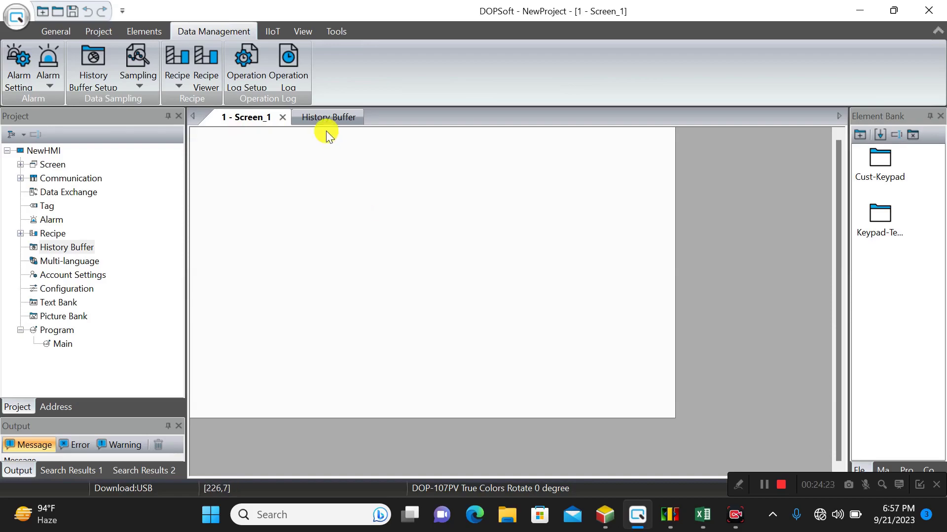
{"action": "left_click", "coordinate": [316, 117]}
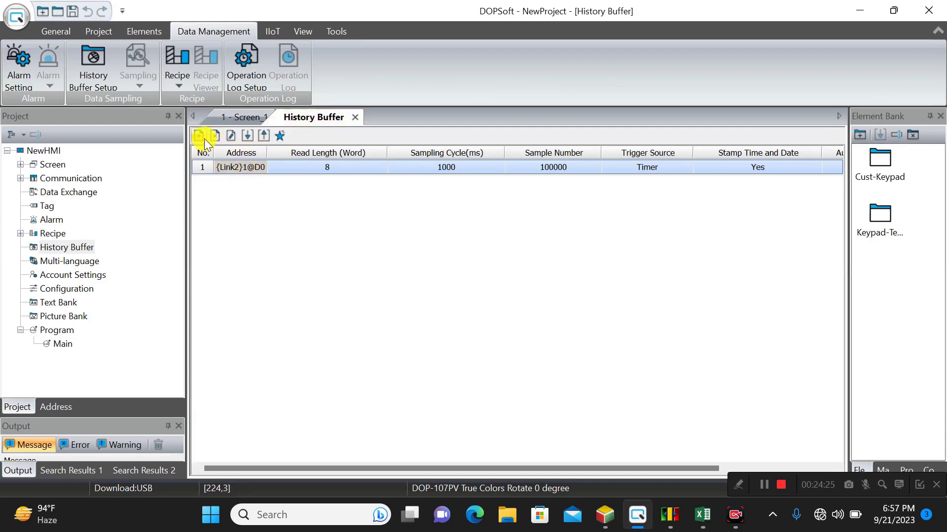
{"action": "left_click", "coordinate": [229, 137]}
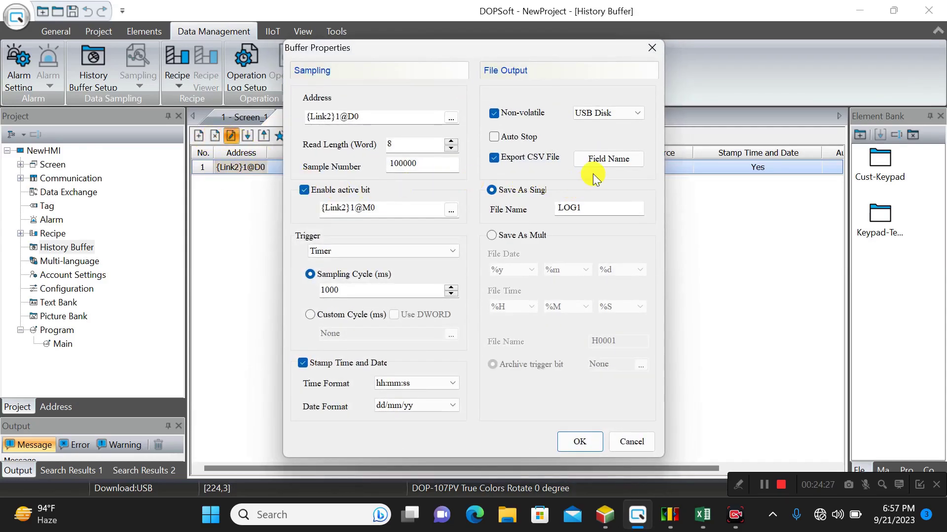
{"action": "left_click", "coordinate": [605, 154]}
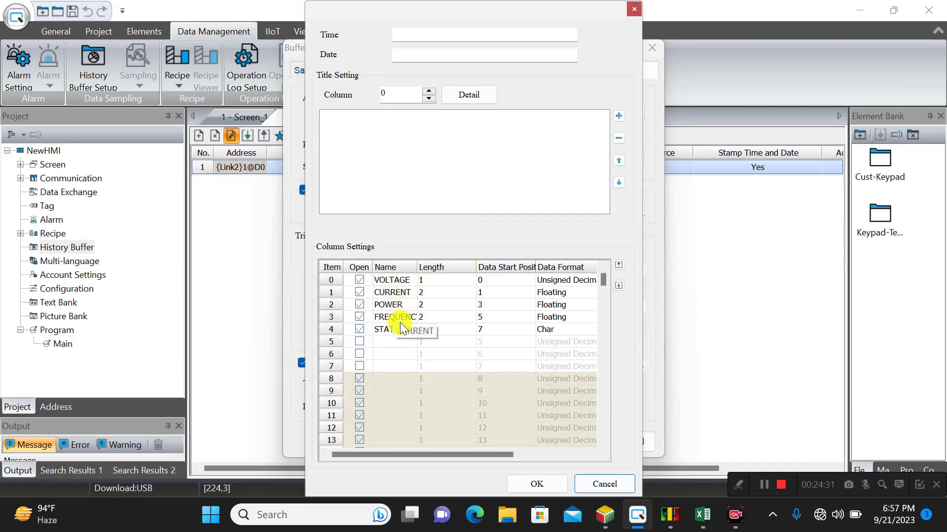
{"action": "left_click_drag", "start_coordinate": [444, 456], "coordinate": [567, 471]}
{"action": "left_click", "coordinate": [541, 484]}
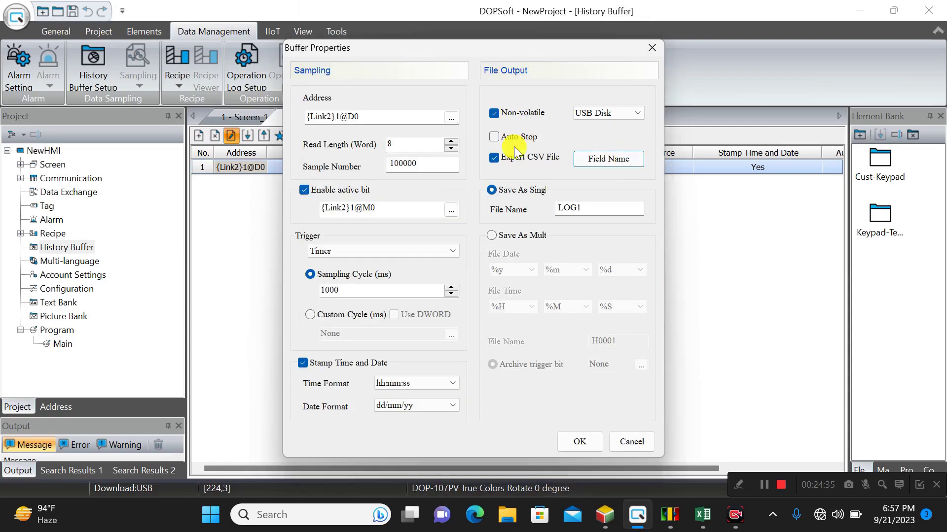
{"action": "left_click", "coordinate": [583, 442]}
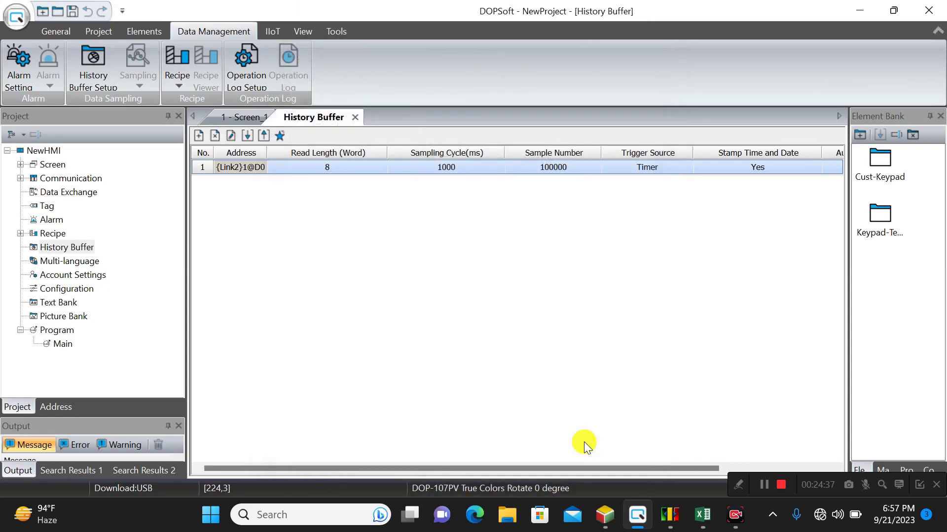
- Place a Historical Data Table of about 780 by 471 on Screen_1, covering nearly the whole screen
{"action": "left_click", "coordinate": [246, 117]}
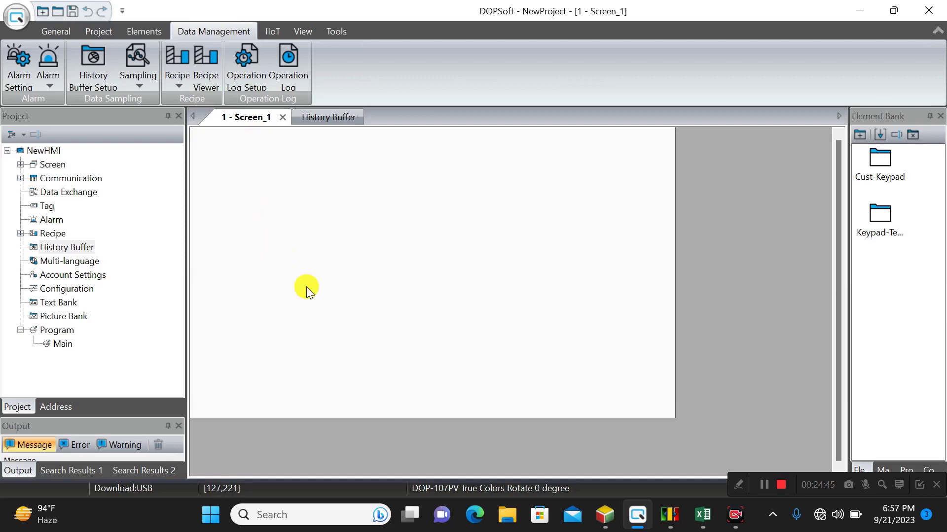
{"action": "left_click", "coordinate": [135, 69]}
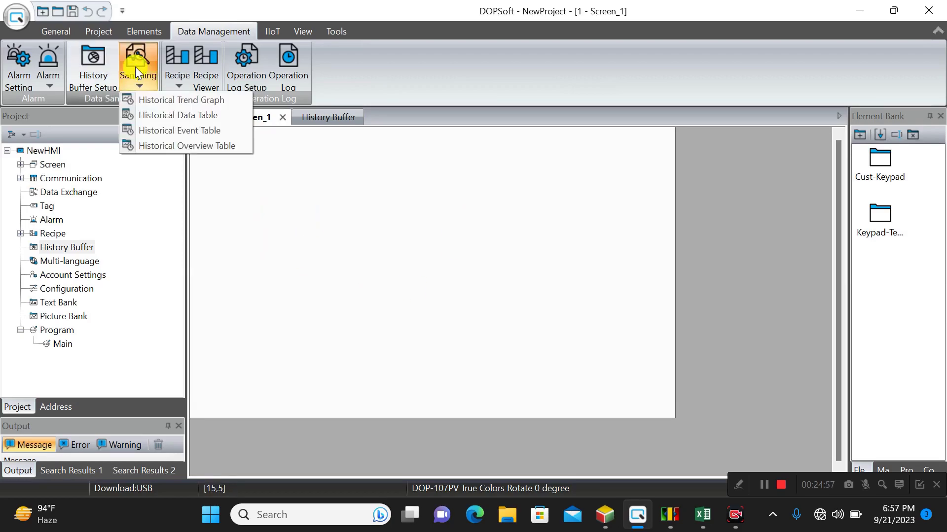
{"action": "left_click", "coordinate": [154, 108]}
{"action": "left_click_drag", "start_coordinate": [200, 130], "coordinate": [673, 414]}
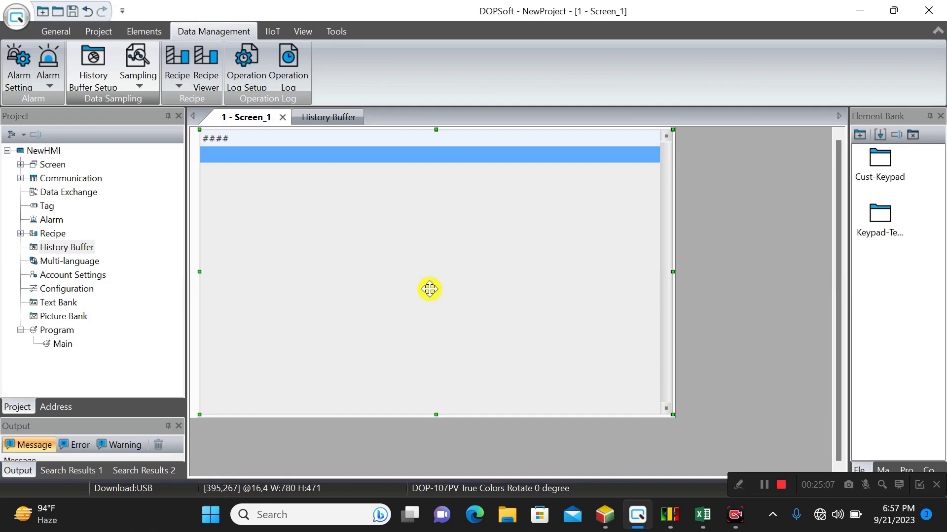
- View the ladder program in ISPSoft, and set the background color of the historical data table in DOPSoft to black
{"action": "left_click", "coordinate": [605, 515]}
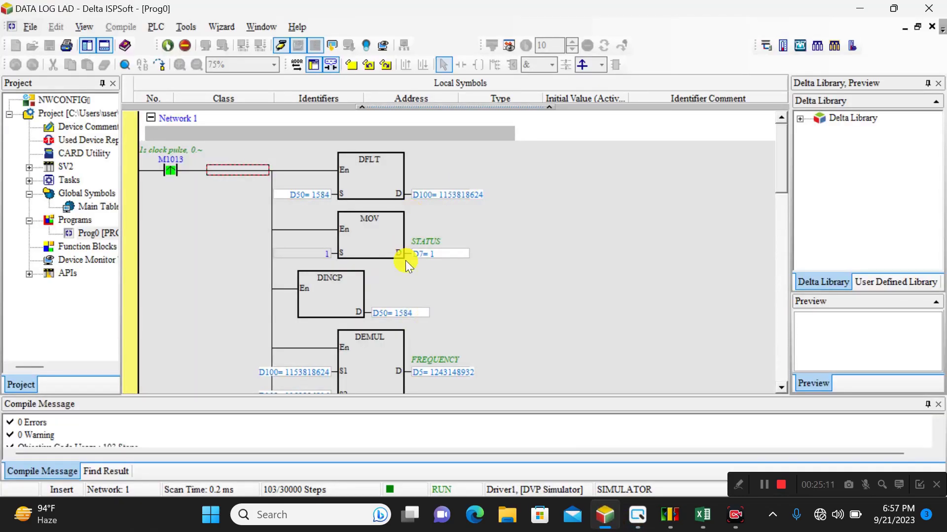
{"action": "left_click", "coordinate": [638, 515]}
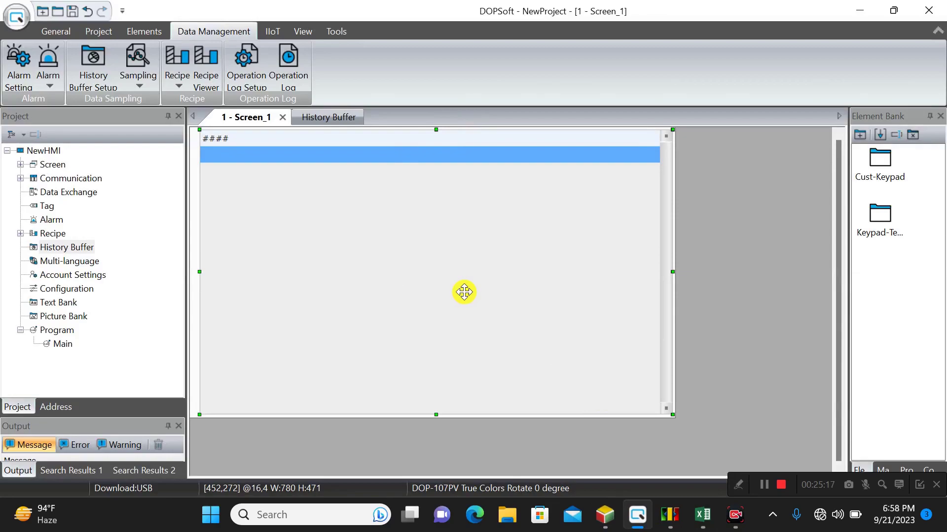
{"action": "double_click", "coordinate": [438, 272]}
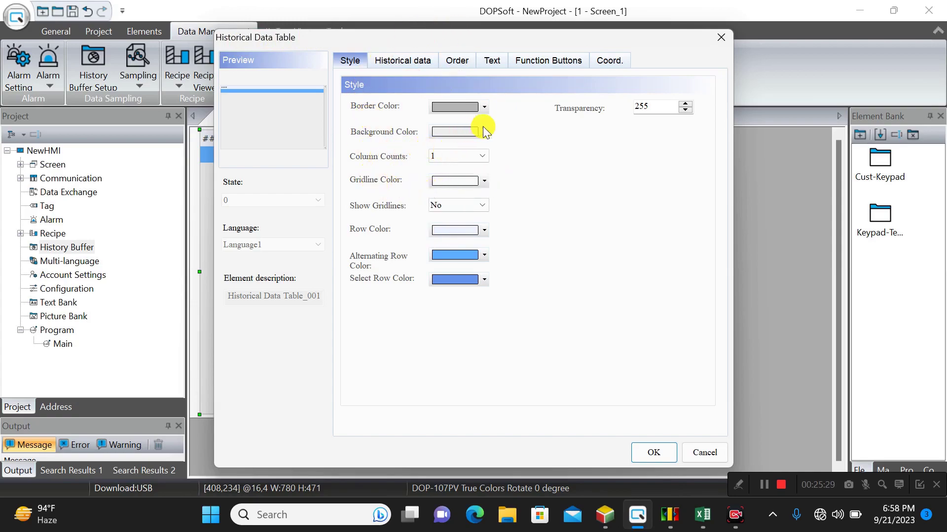
{"action": "left_click_drag", "start_coordinate": [429, 37], "coordinate": [548, 40]}
{"action": "left_click", "coordinate": [605, 133]}
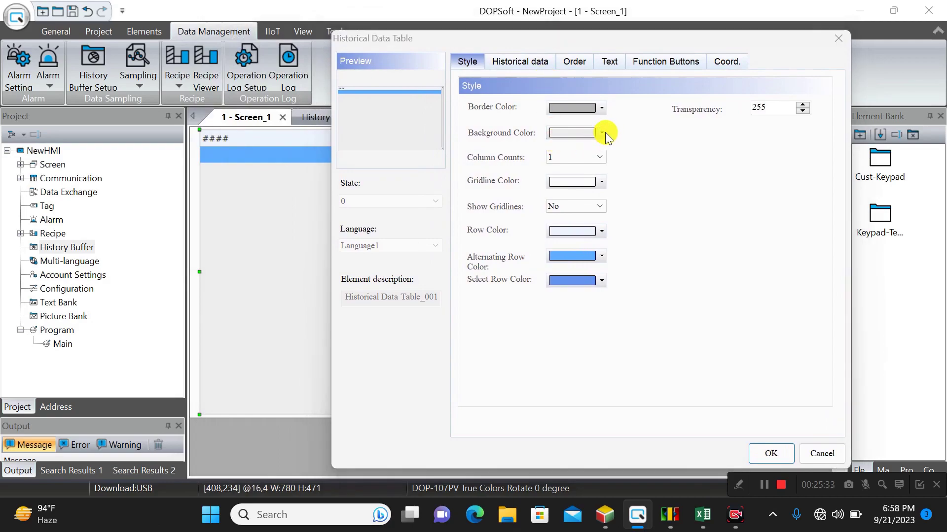
{"action": "left_click", "coordinate": [398, 240]}
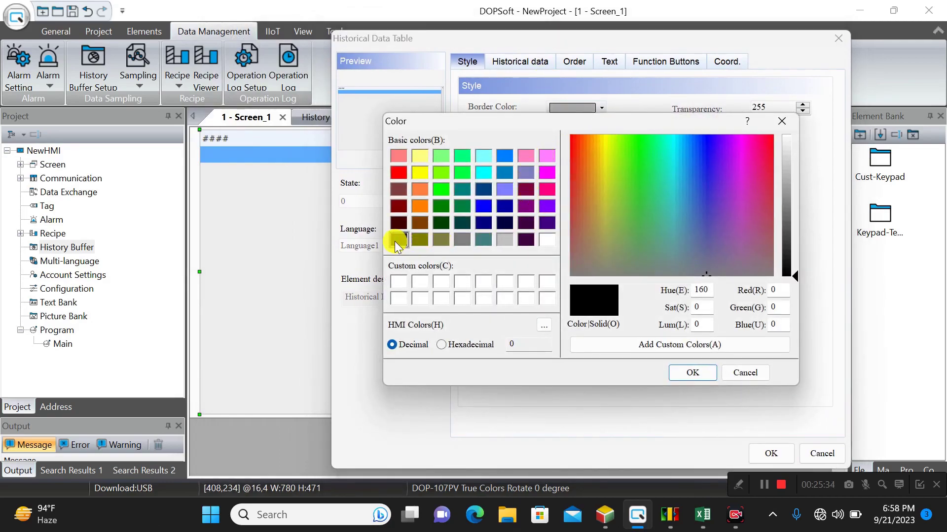
{"action": "left_click", "coordinate": [710, 374]}
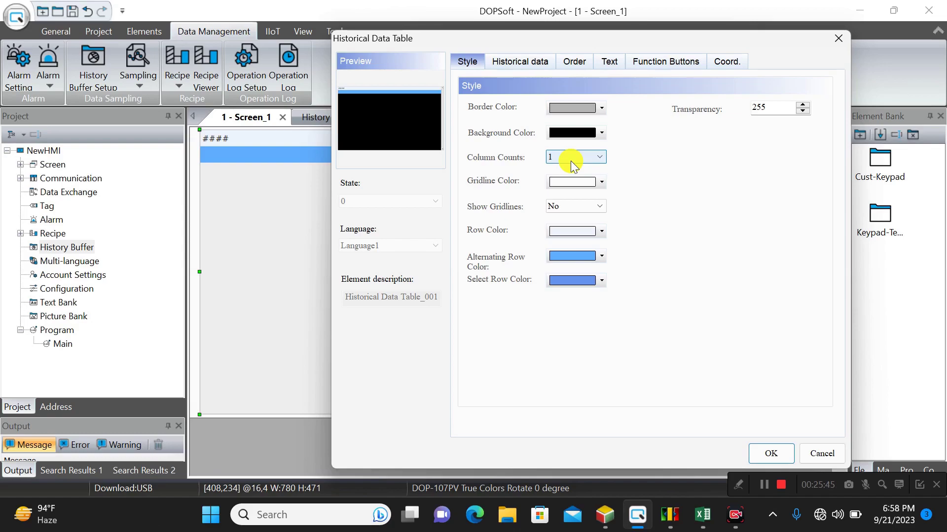
- Check the logged columns in the DATA LOG workbook in Excel, and set the historical data table's column count to 5 in DOPSoft
{"action": "left_click", "coordinate": [702, 515]}
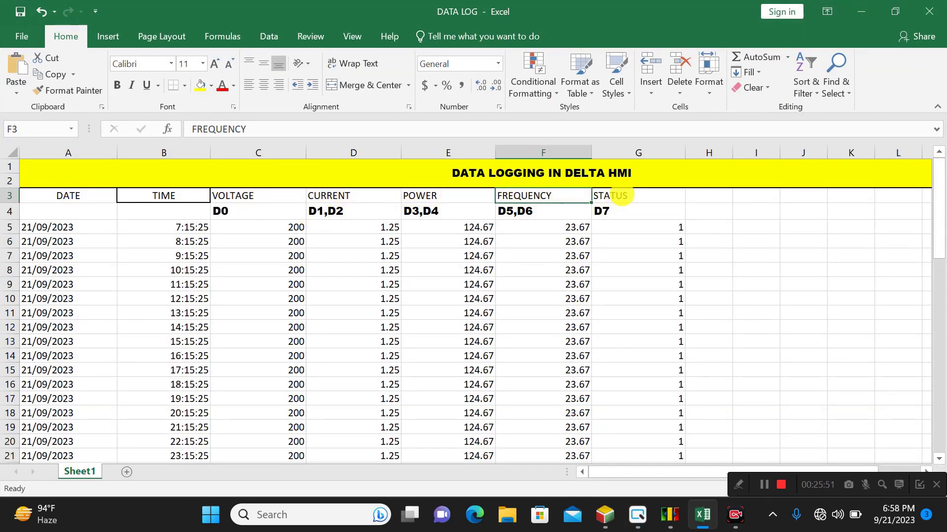
{"action": "left_click", "coordinate": [865, 10]}
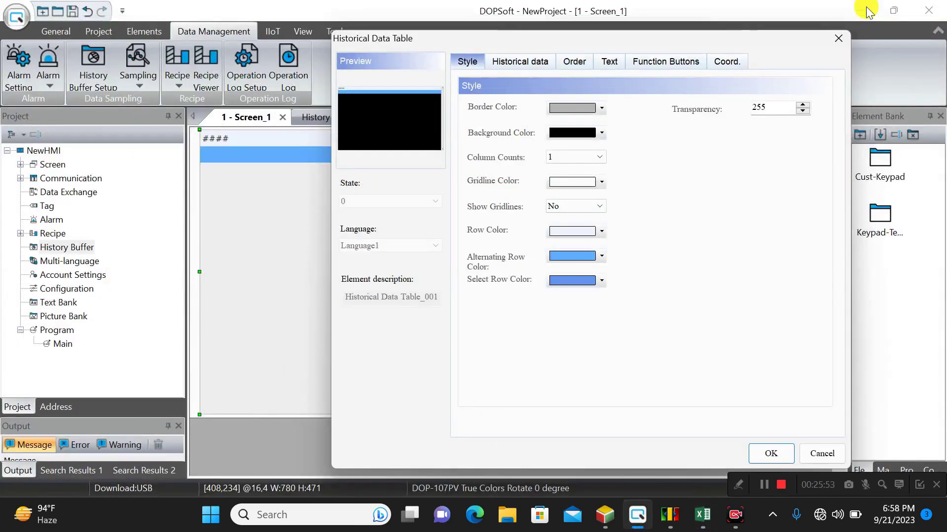
{"action": "left_click", "coordinate": [564, 158]}
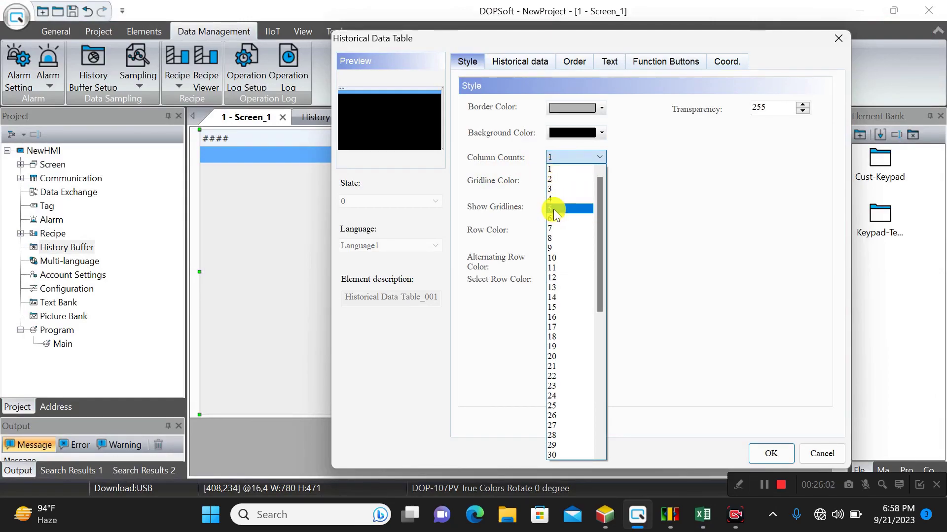
{"action": "left_click", "coordinate": [553, 209]}
- Review the range of column counts available for the historical data table, keeping 5 selected
{"action": "left_click", "coordinate": [582, 158]}
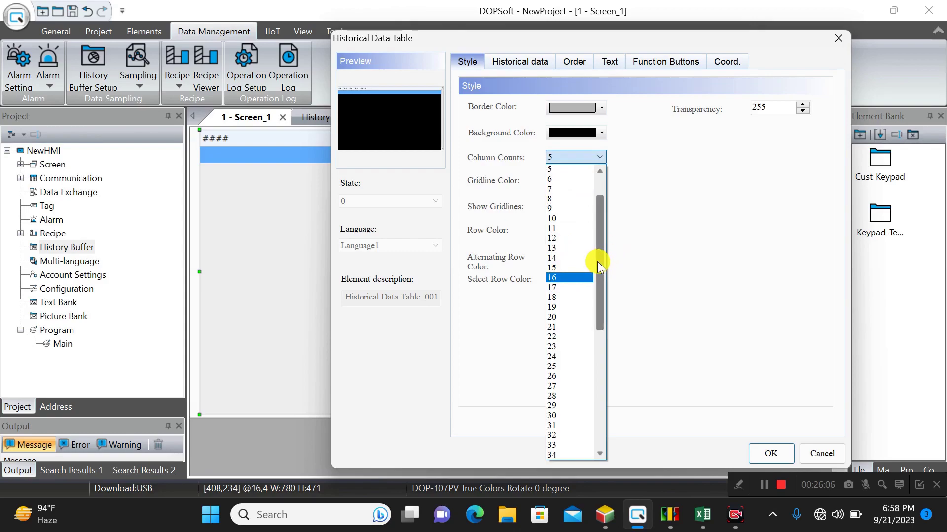
{"action": "left_click_drag", "start_coordinate": [596, 261], "coordinate": [601, 182]}
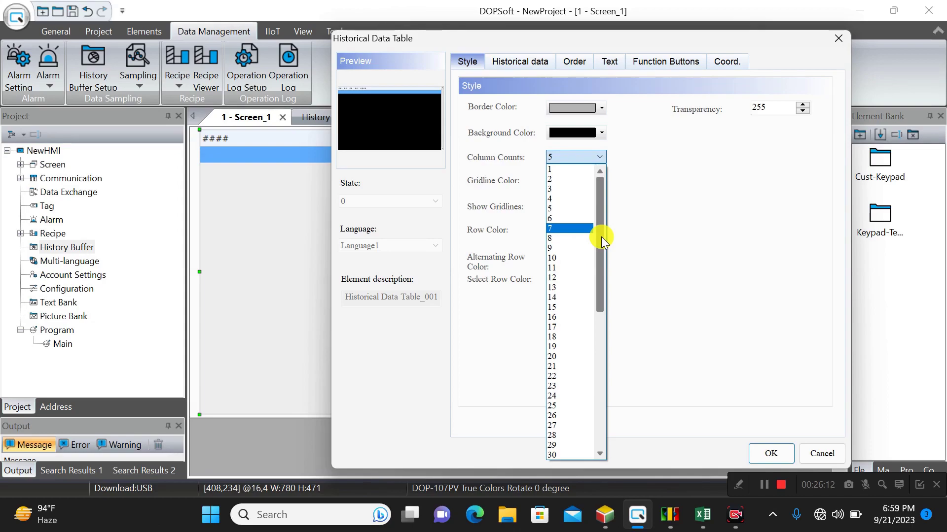
{"action": "left_click_drag", "start_coordinate": [601, 236], "coordinate": [601, 392]}
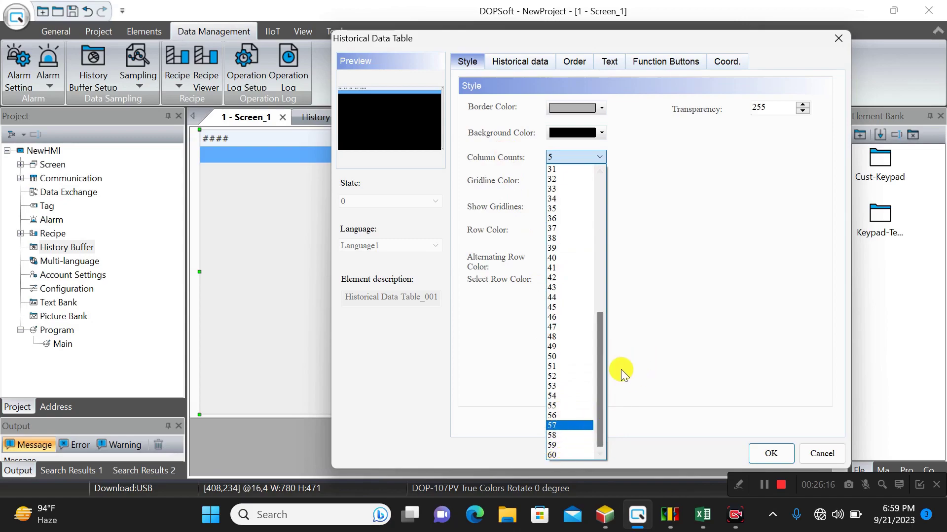
{"action": "left_click_drag", "start_coordinate": [600, 393], "coordinate": [593, 205]}
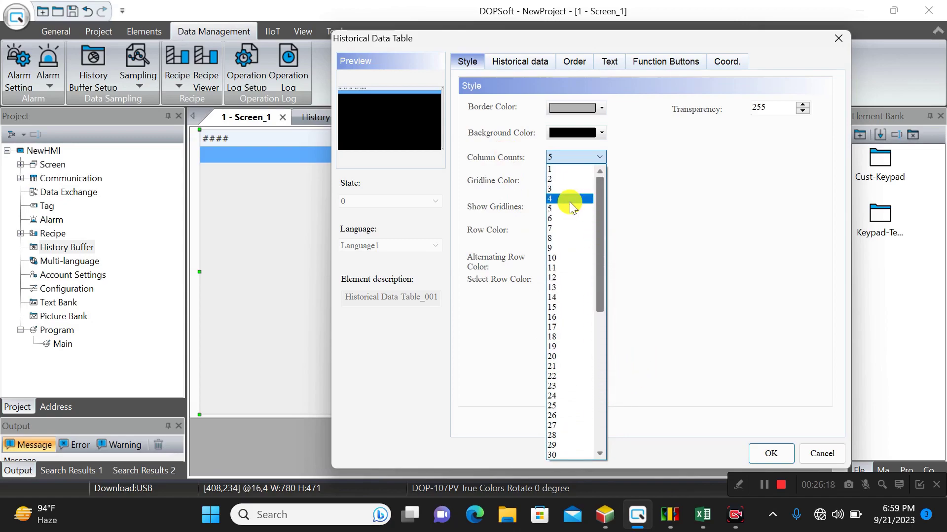
{"action": "left_click", "coordinate": [561, 211]}
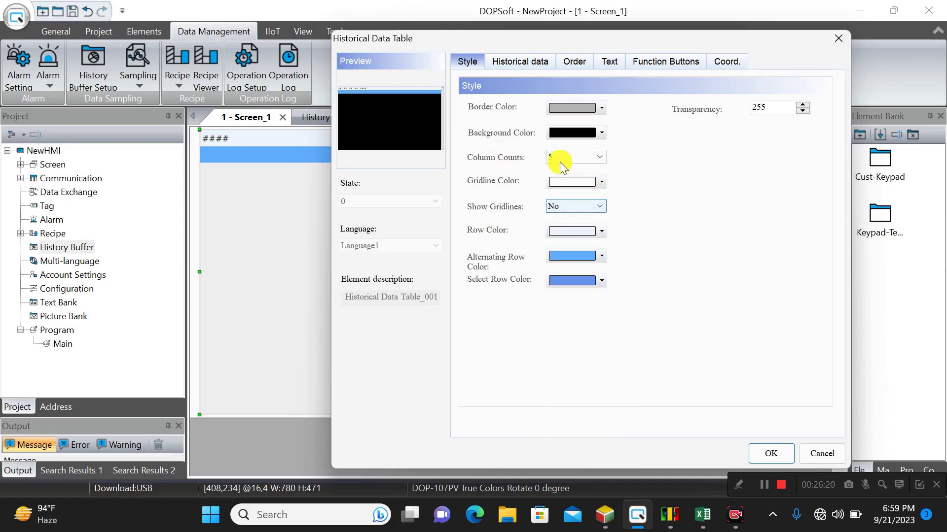
{"action": "left_click_drag", "start_coordinate": [528, 35], "coordinate": [616, 45]}
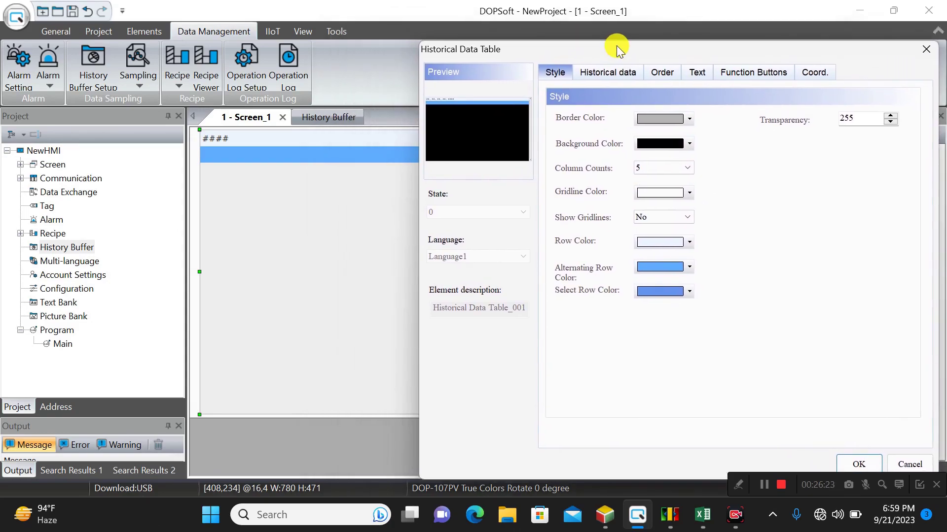
{"action": "left_click", "coordinate": [660, 168]}
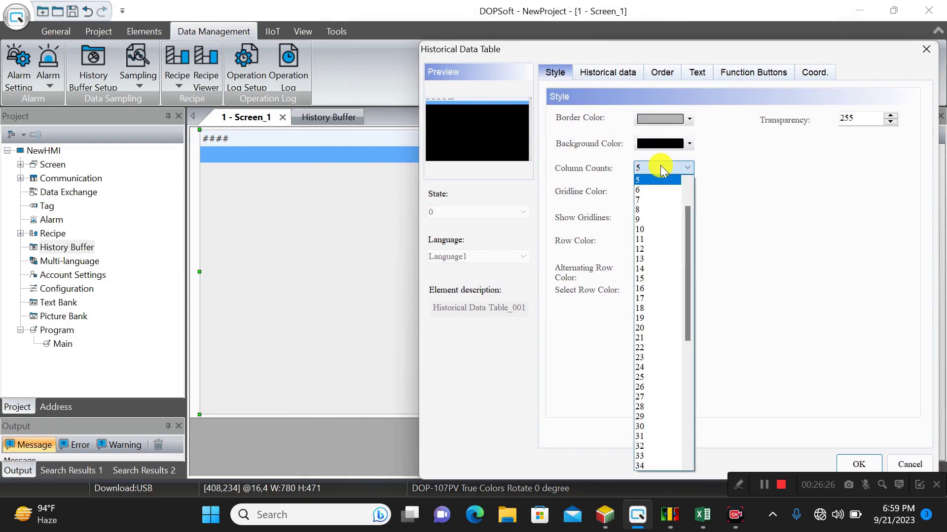
{"action": "scroll", "coordinate": [688, 182], "scroll_direction": "up", "scroll_amount": 2}
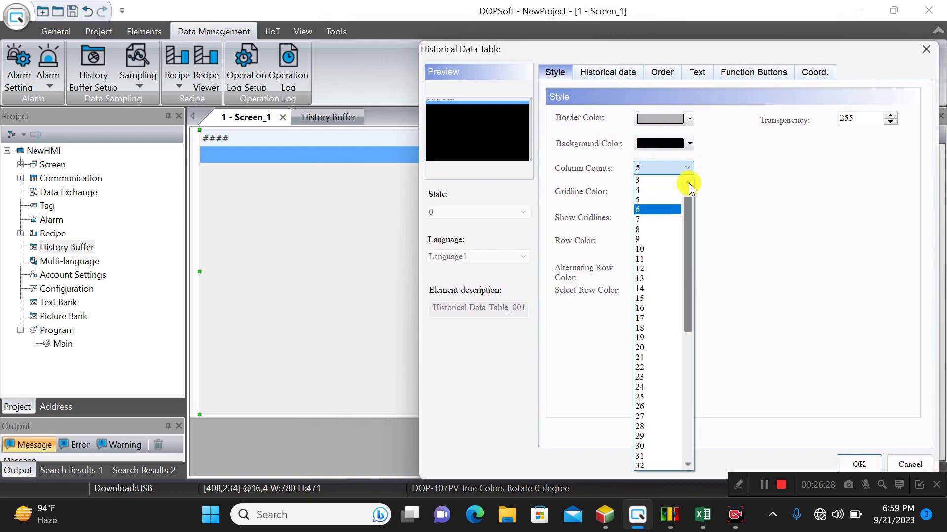
{"action": "left_click", "coordinate": [768, 194]}
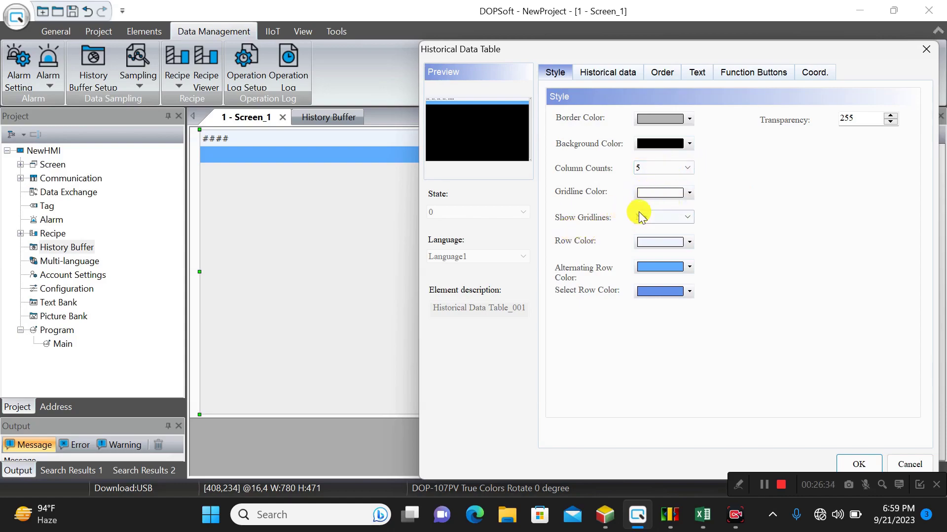
- Turn on gridlines for the historical data table, and open its individual field settings for the historical data
{"action": "left_click", "coordinate": [683, 220]}
{"action": "left_click", "coordinate": [666, 230]}
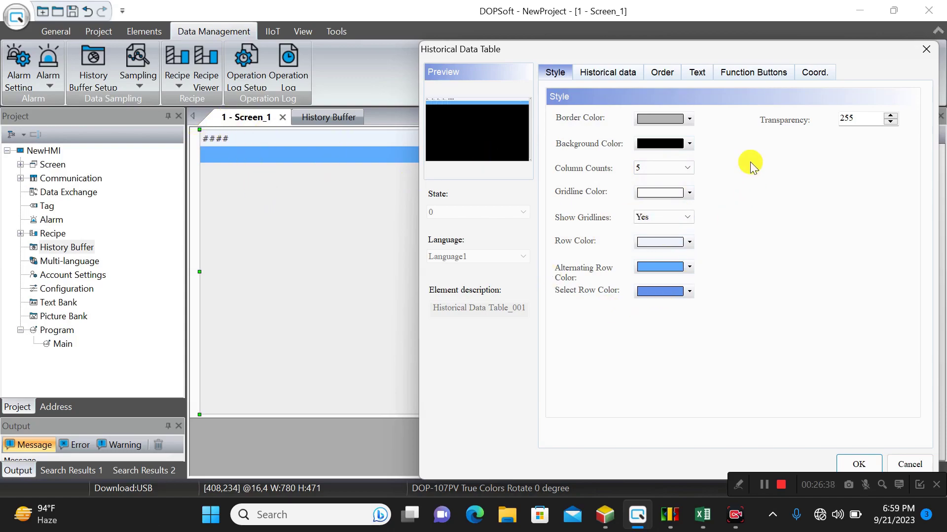
{"action": "left_click", "coordinate": [613, 79]}
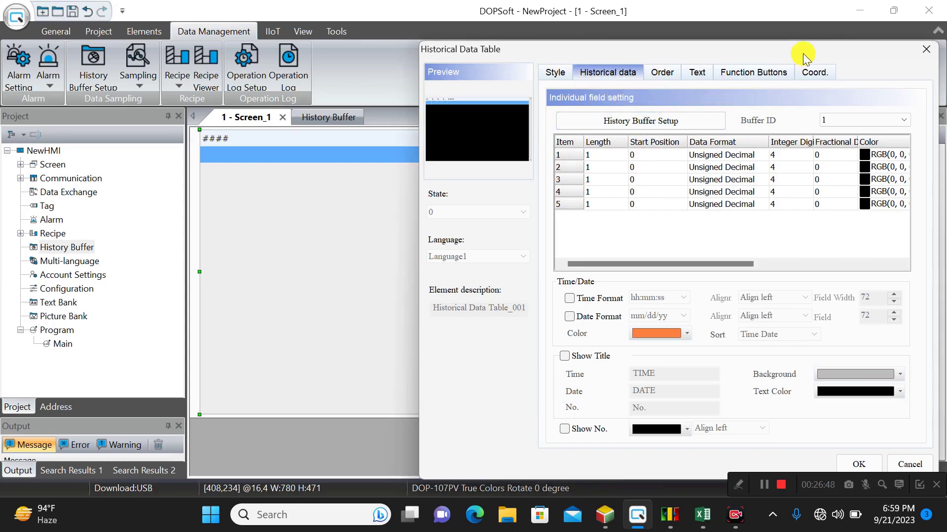
{"action": "left_click_drag", "start_coordinate": [802, 55], "coordinate": [655, 61]}
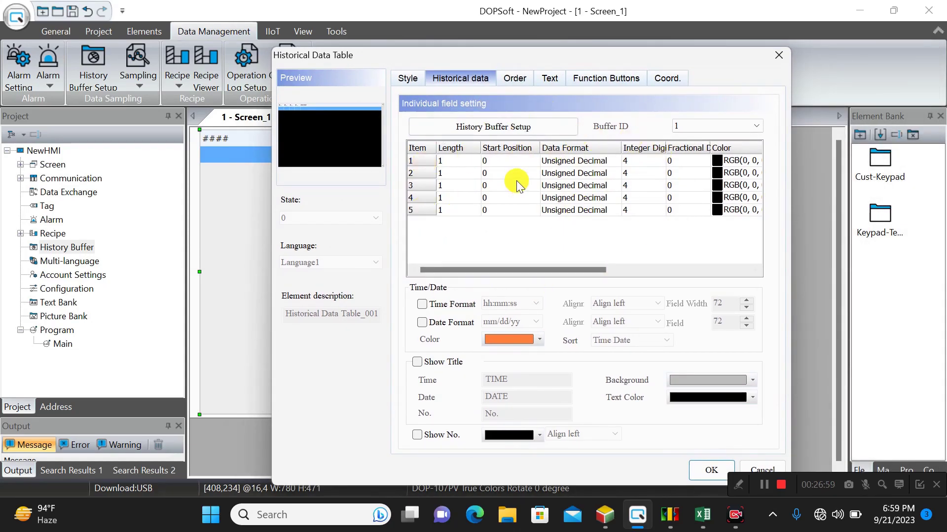